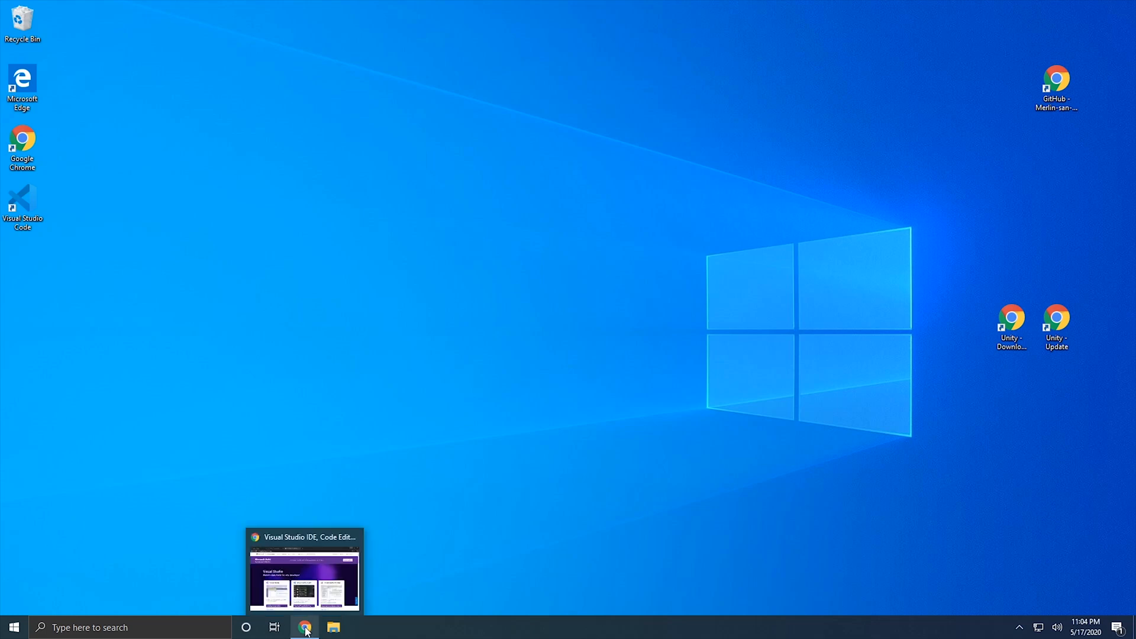
Download the Unity Hub installer from the Unity Update page in Chrome
click(346, 573)
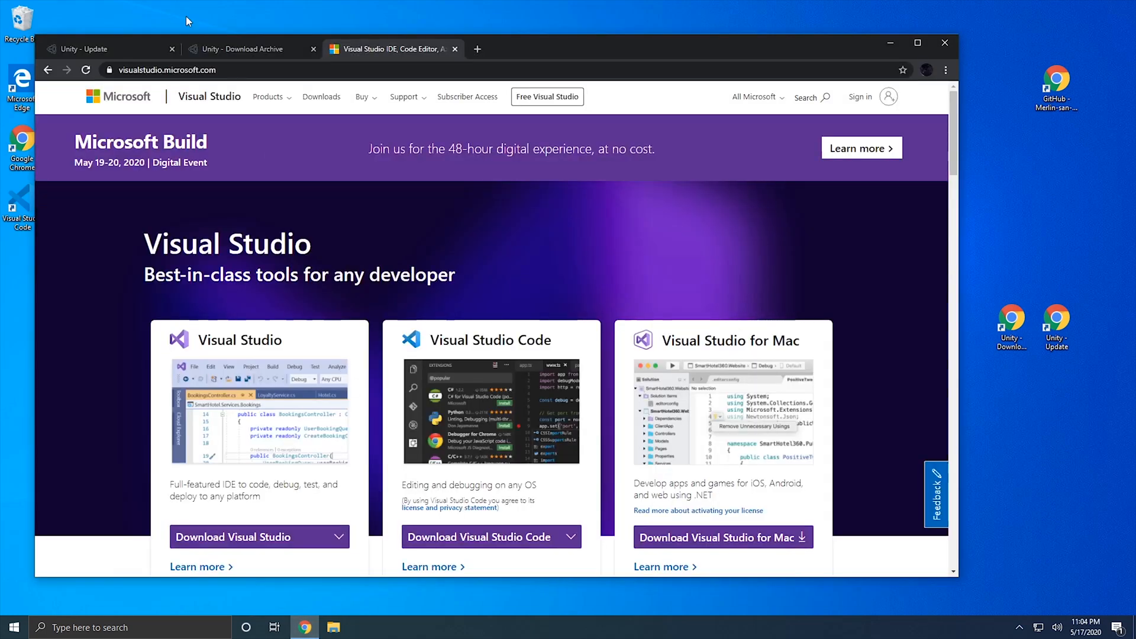
click(83, 48)
drag(498, 50, 510, 44)
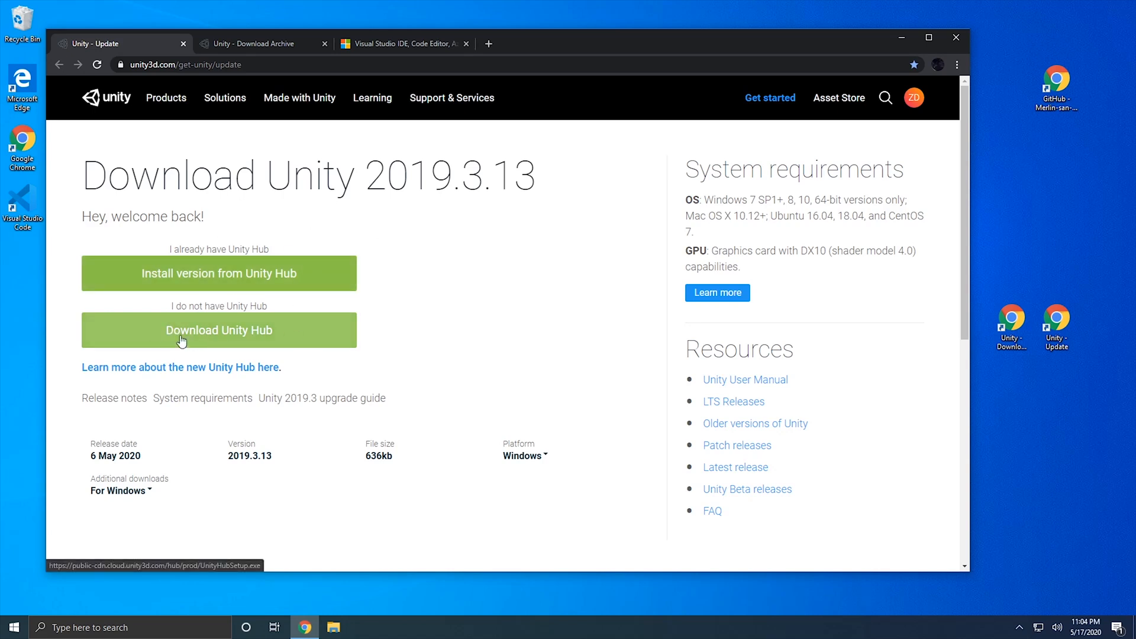
click(253, 336)
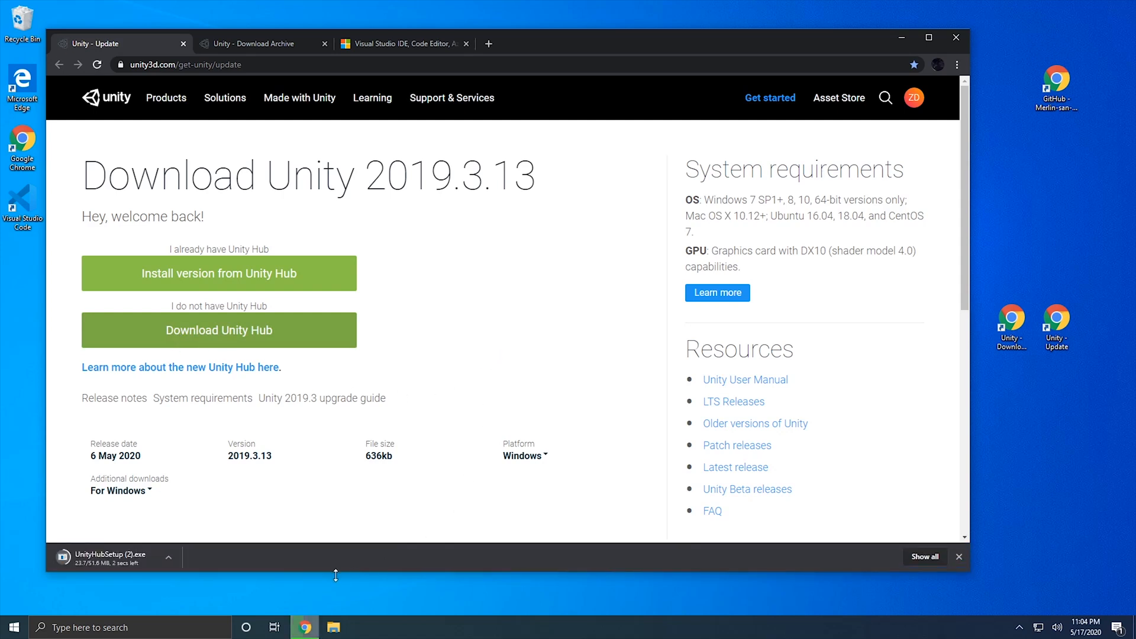
Run the downloaded installer, accept its prompts, install Unity Hub in C:\Program Files\Unity Hub and launch it
click(109, 557)
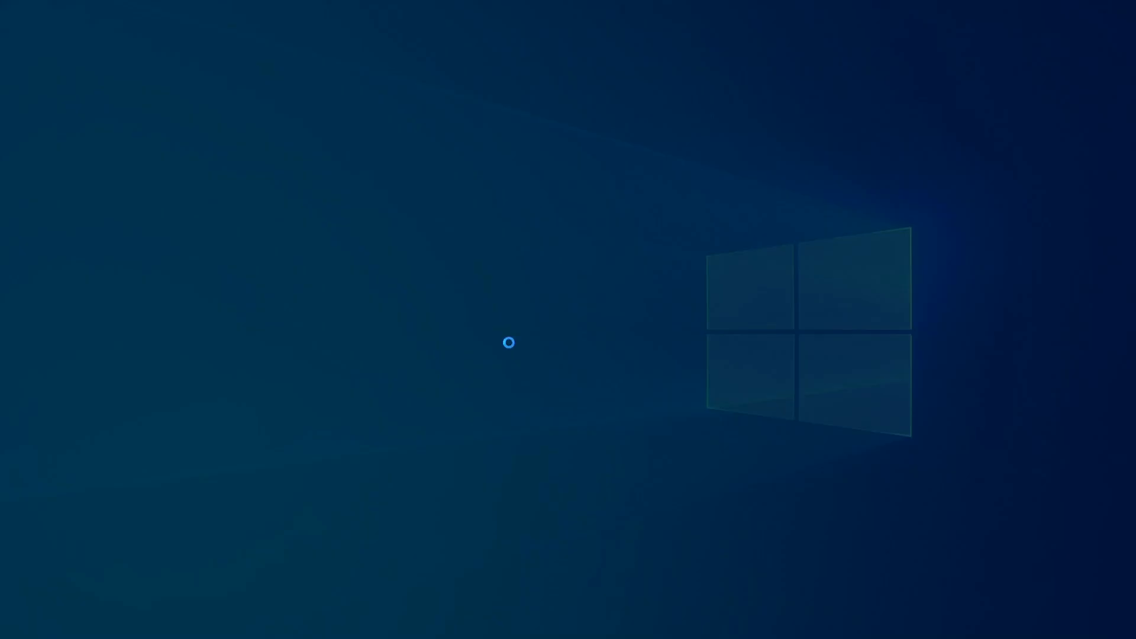
click(523, 389)
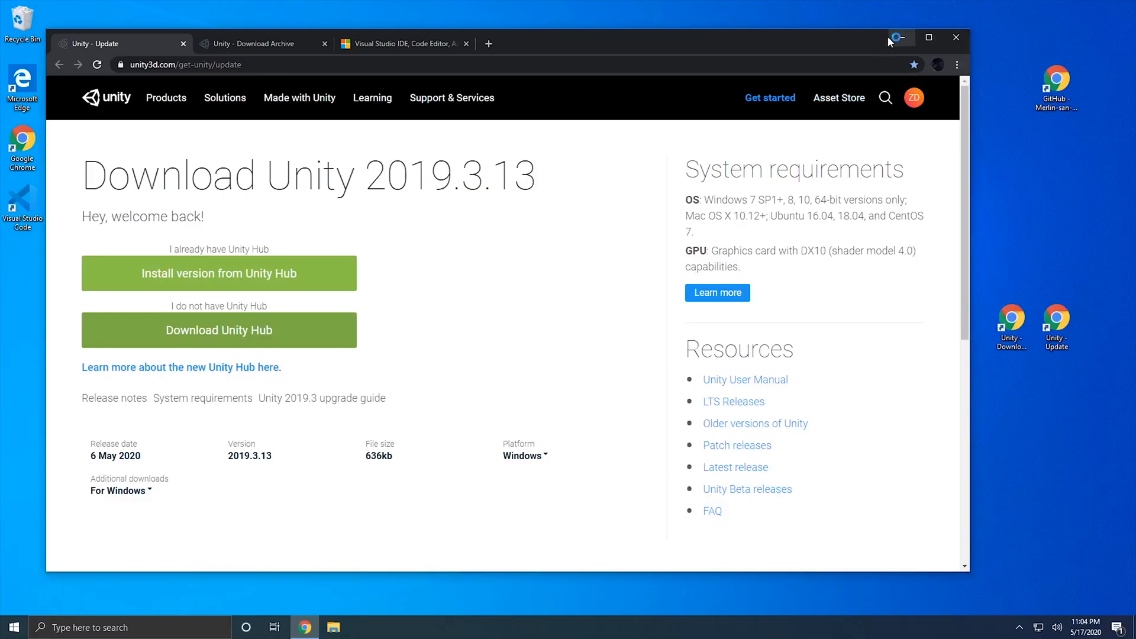
click(634, 410)
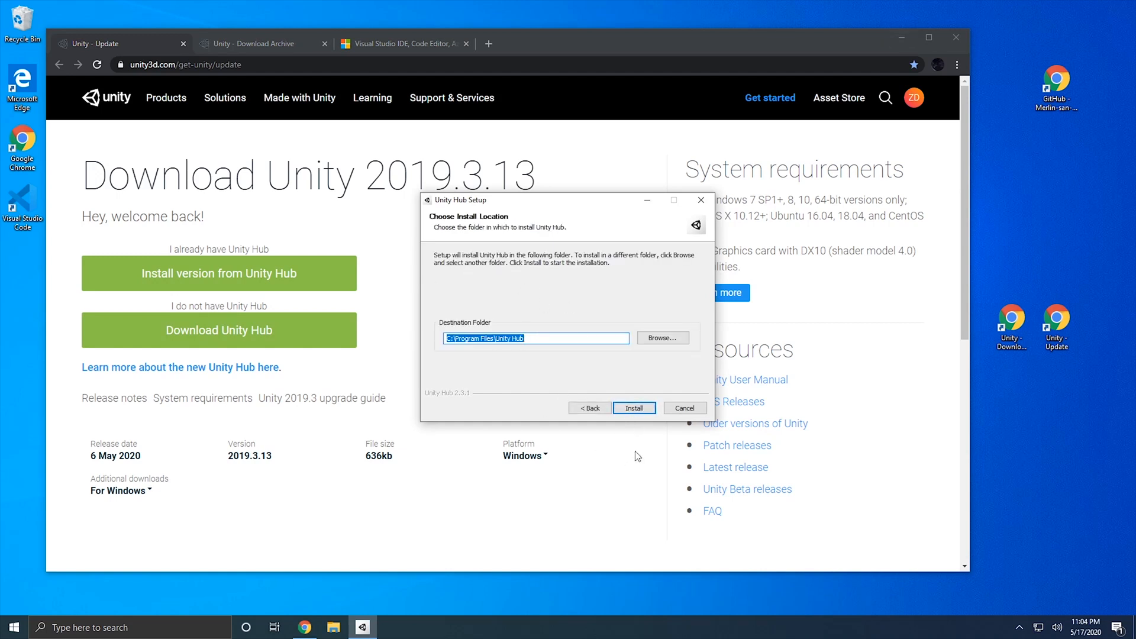
click(635, 408)
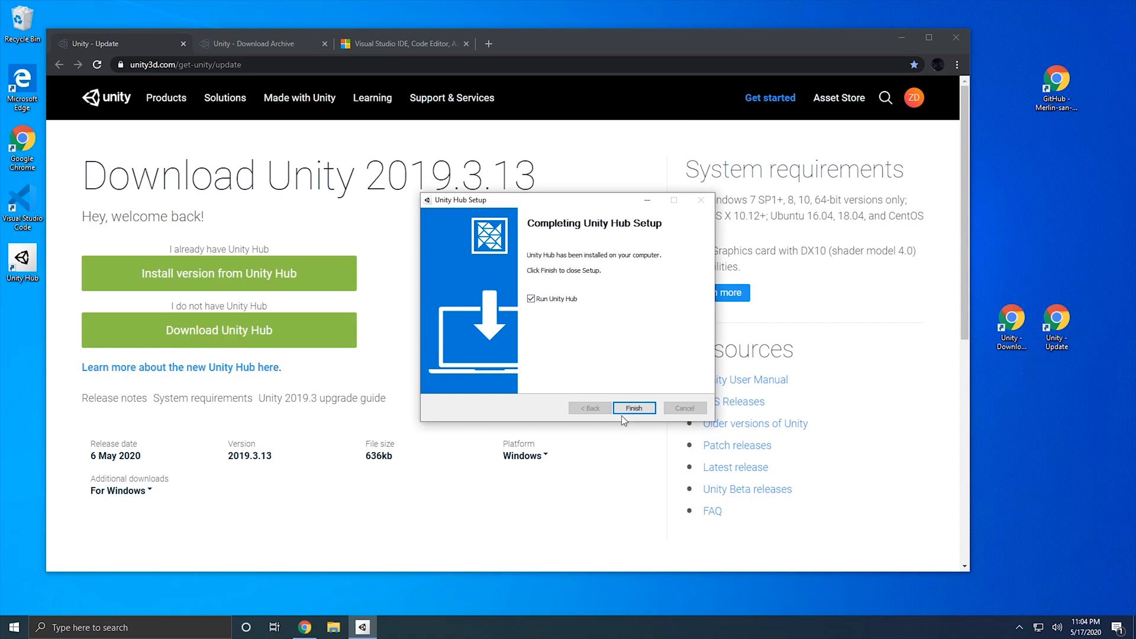
click(631, 408)
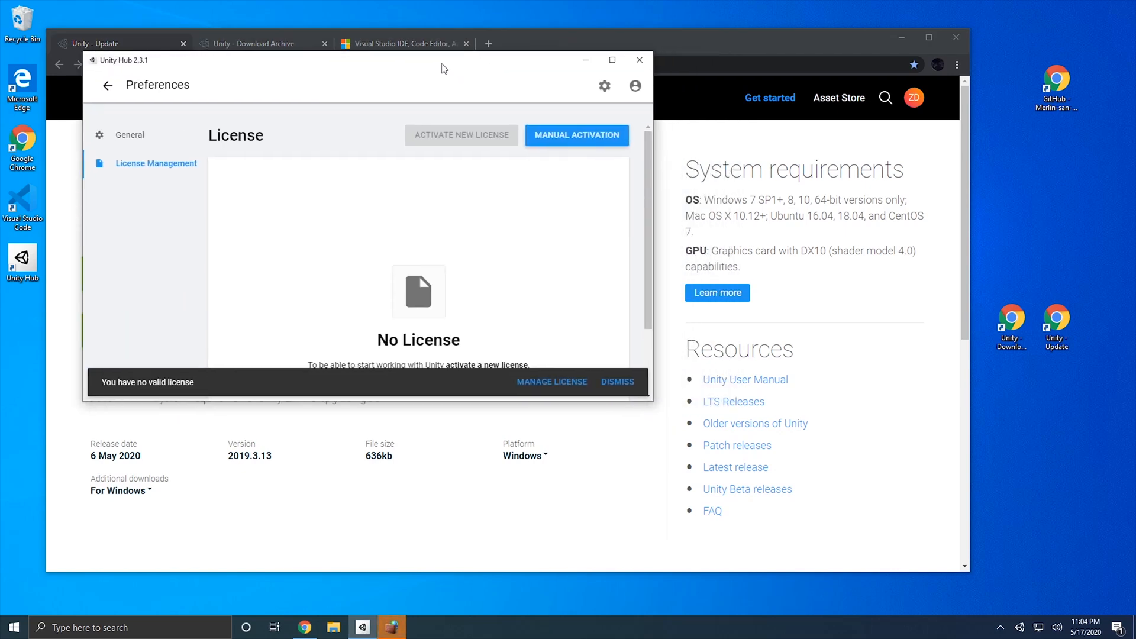
Dismiss the license and login notices and sign in to Unity Hub with a Google account
click(626, 389)
click(629, 388)
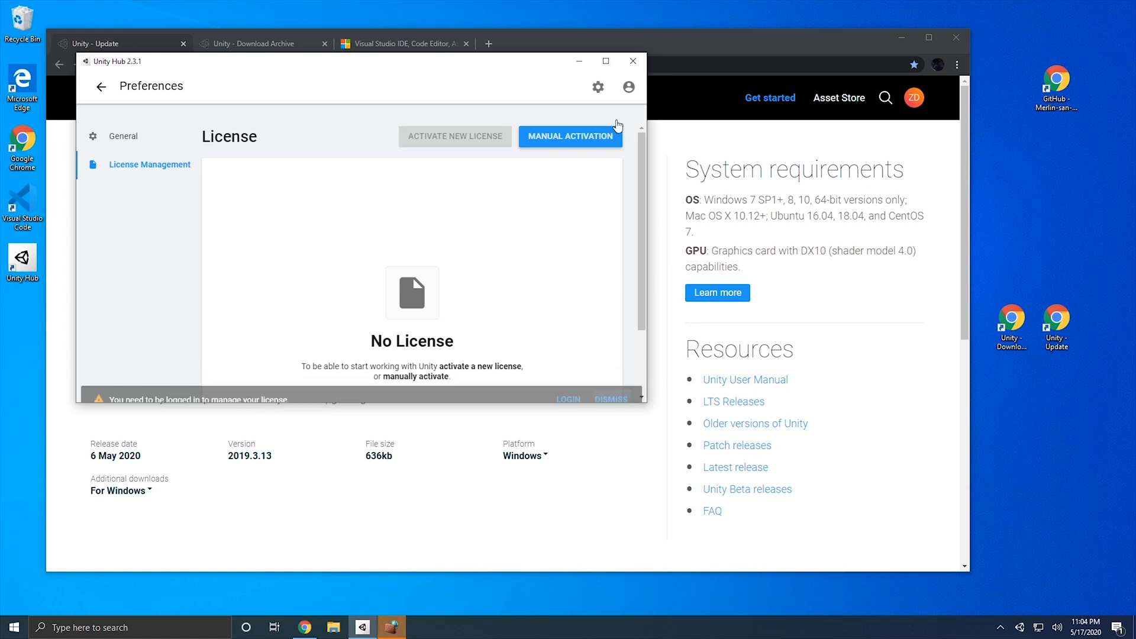
click(629, 87)
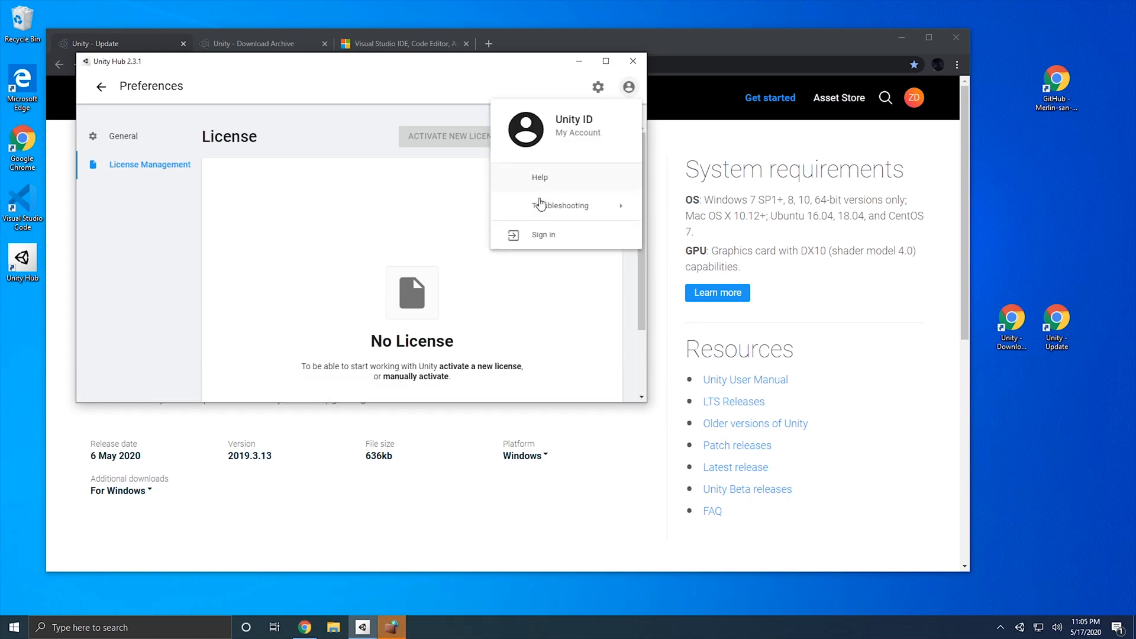
click(539, 234)
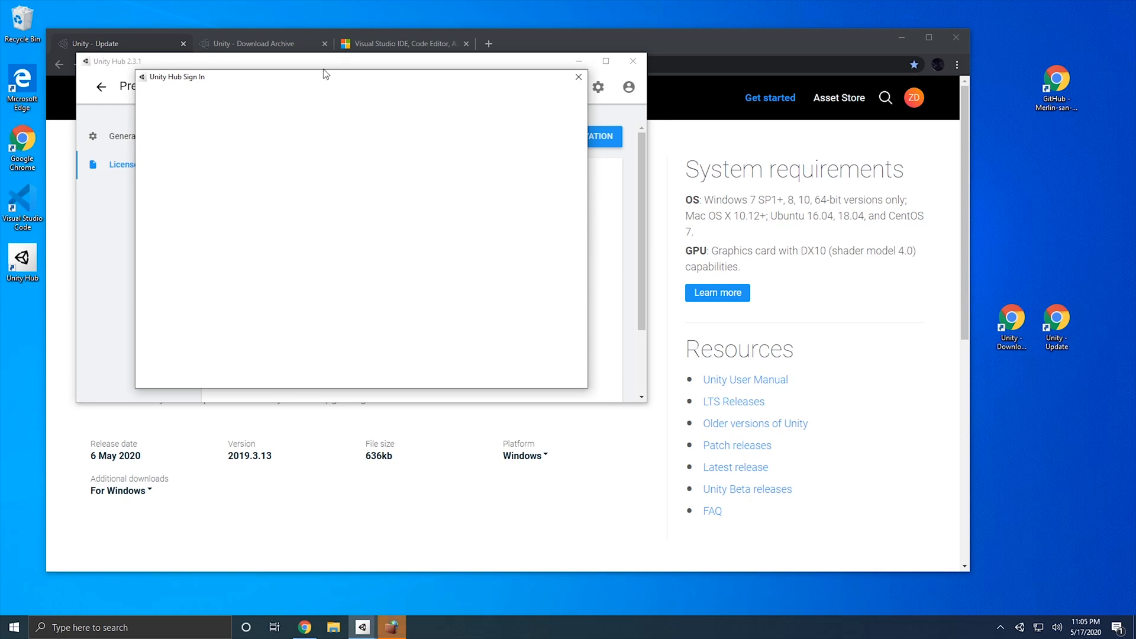
scroll(361, 344, down, 2)
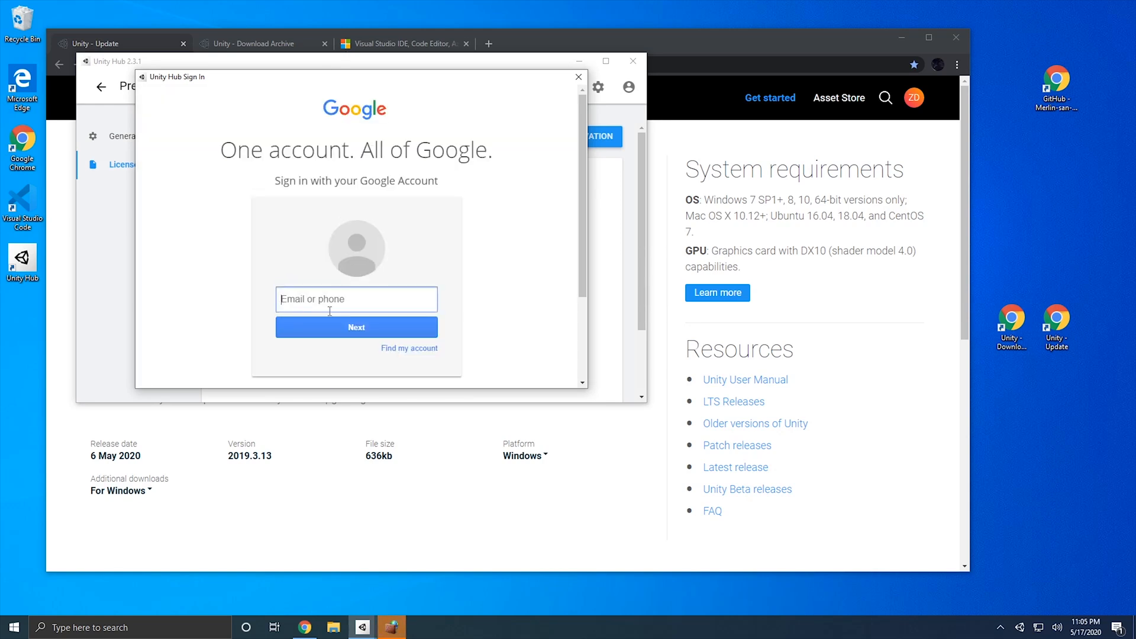
key(Return)
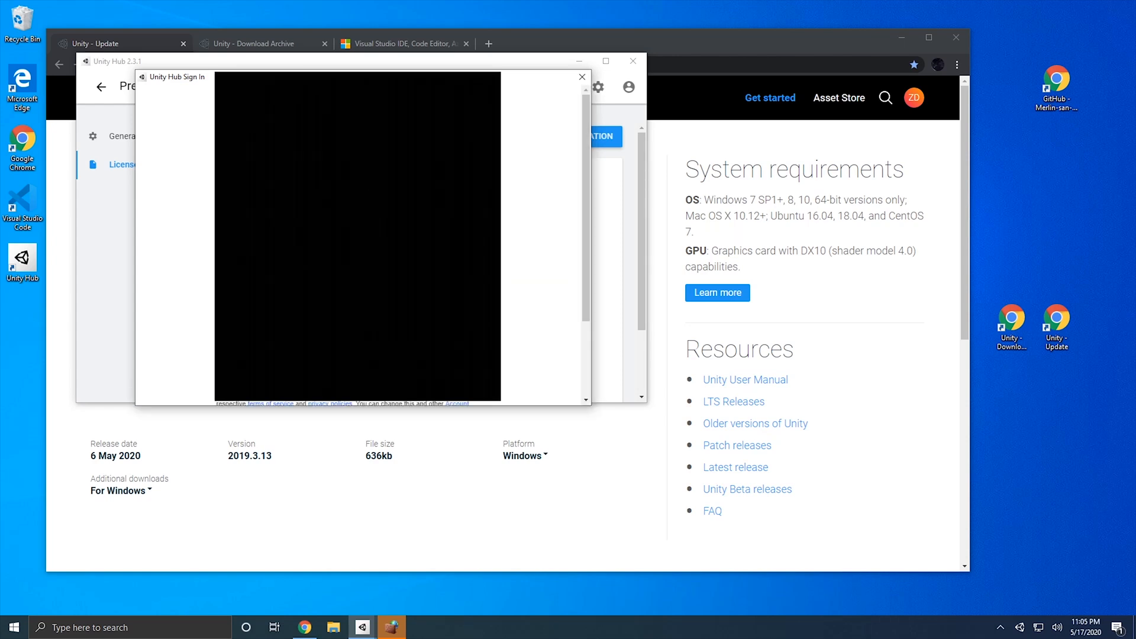
scroll(493, 309, down, 2)
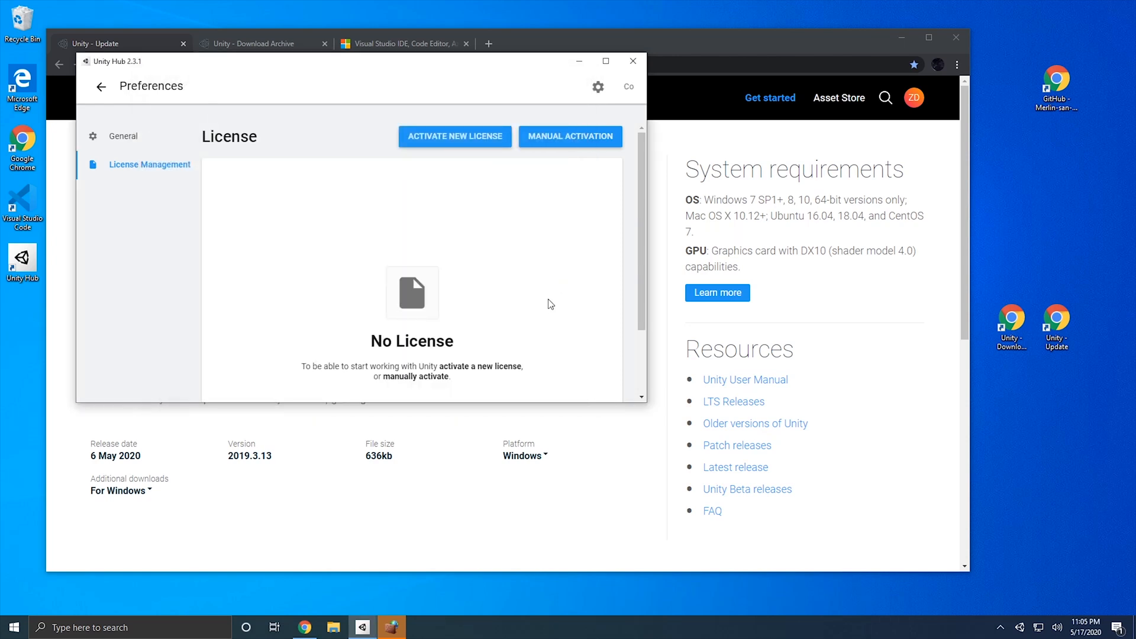
Minimize Unity Hub and locate Unity 2018.4.20 in the Unity Download Archive
scroll(442, 297, down, 2)
scroll(450, 296, up, 2)
click(580, 61)
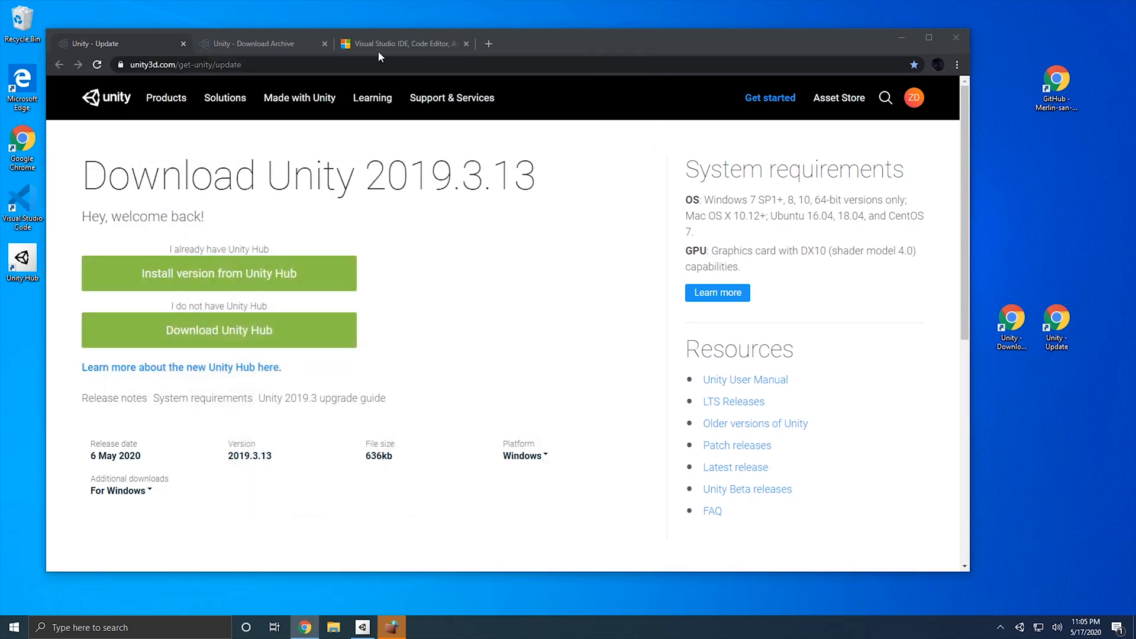
click(262, 45)
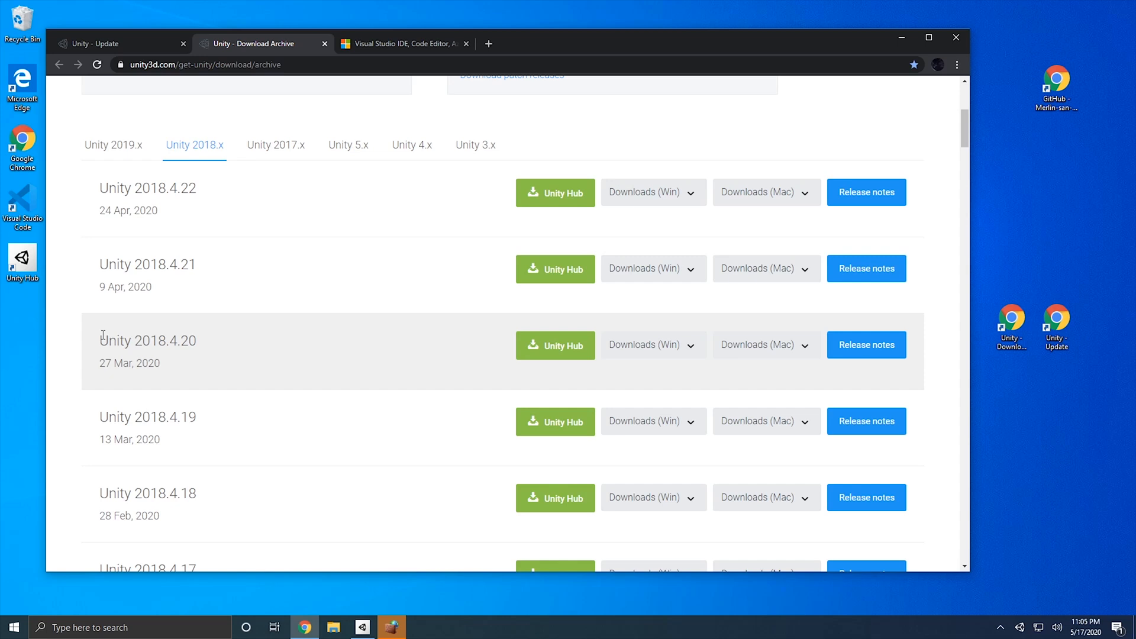
drag(101, 340, 201, 345)
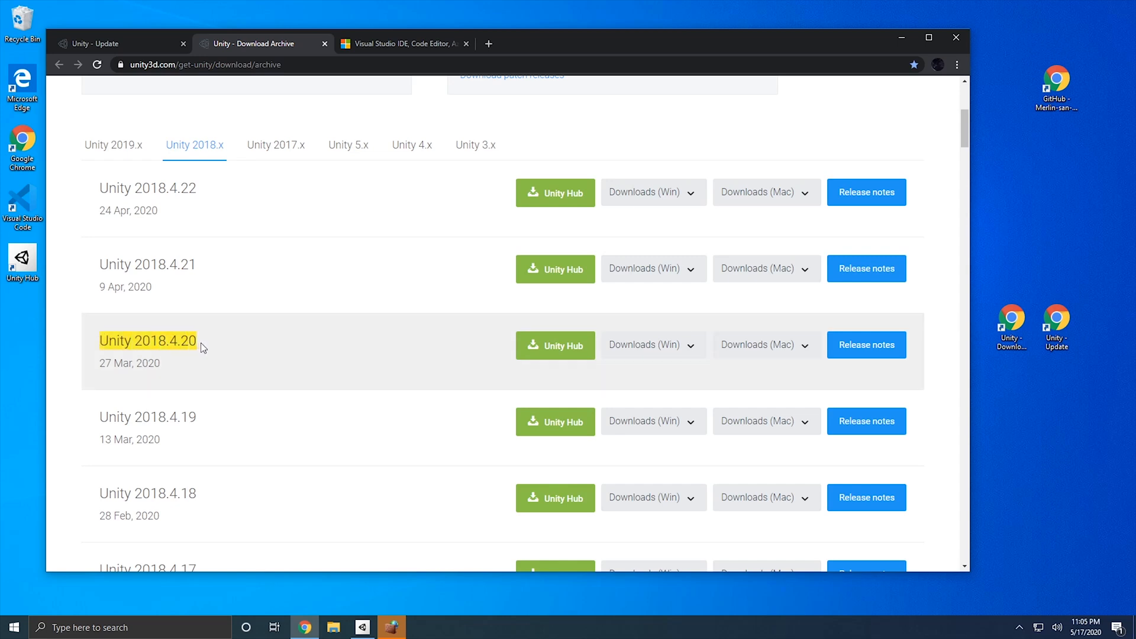
click(175, 346)
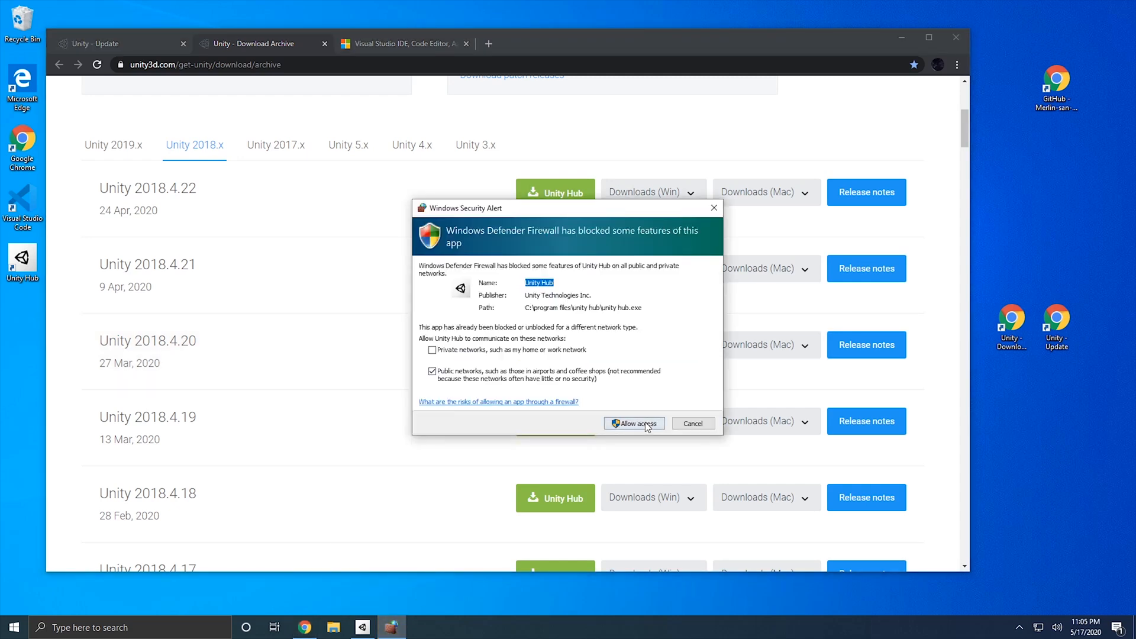
Allow Unity Hub through the firewall on public networks and open the Unity 2018.4.20 download in Unity Hub
click(645, 423)
click(619, 428)
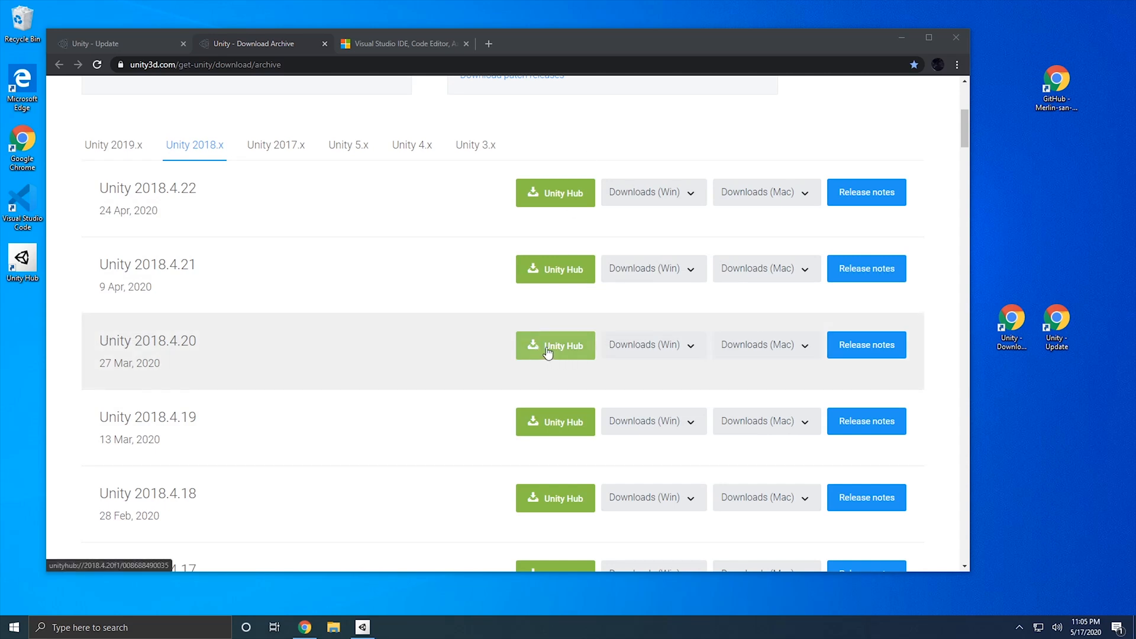
click(548, 349)
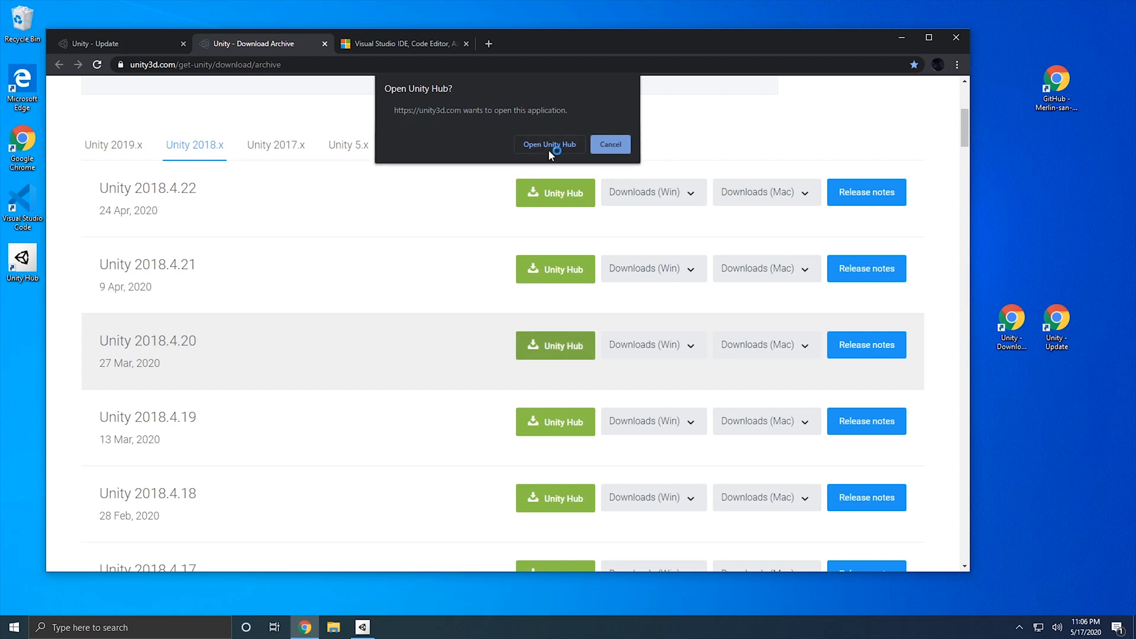
click(548, 147)
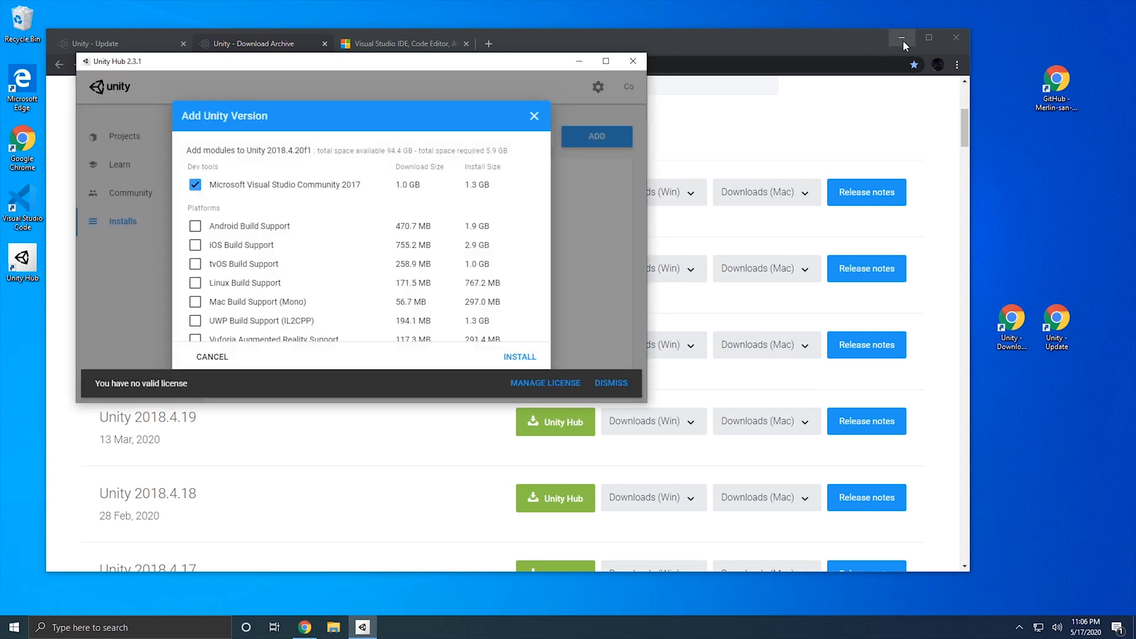
Exclude Microsoft Visual Studio Community 2017 from the Unity 2018.4.20f1 modules and start the installation, granting Unity Hub permission to make changes
click(900, 38)
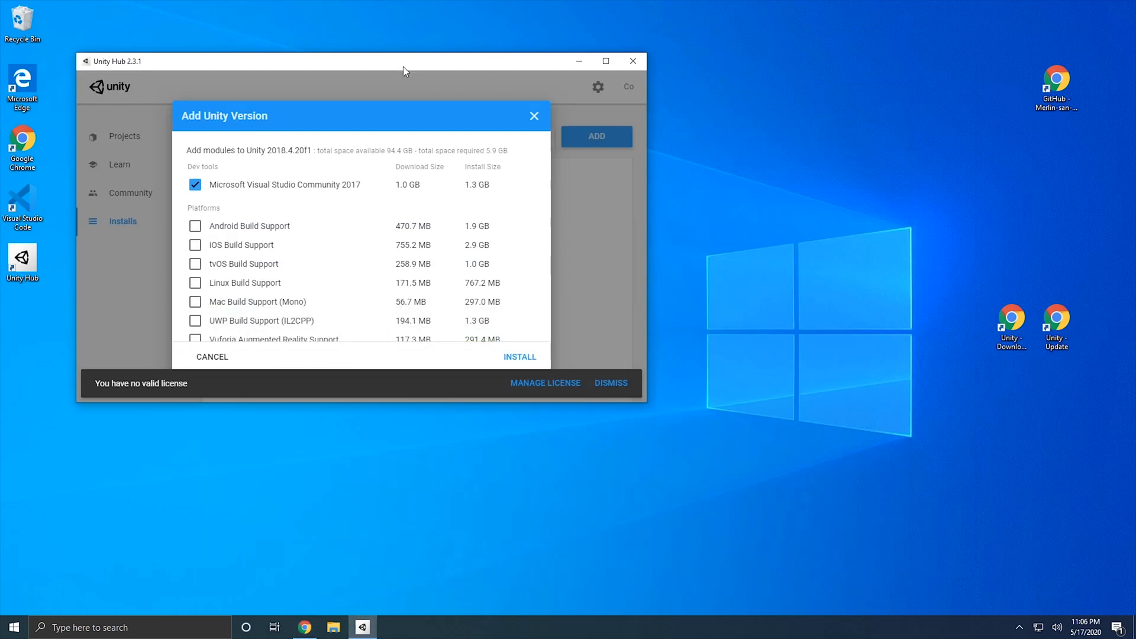
drag(407, 65, 441, 55)
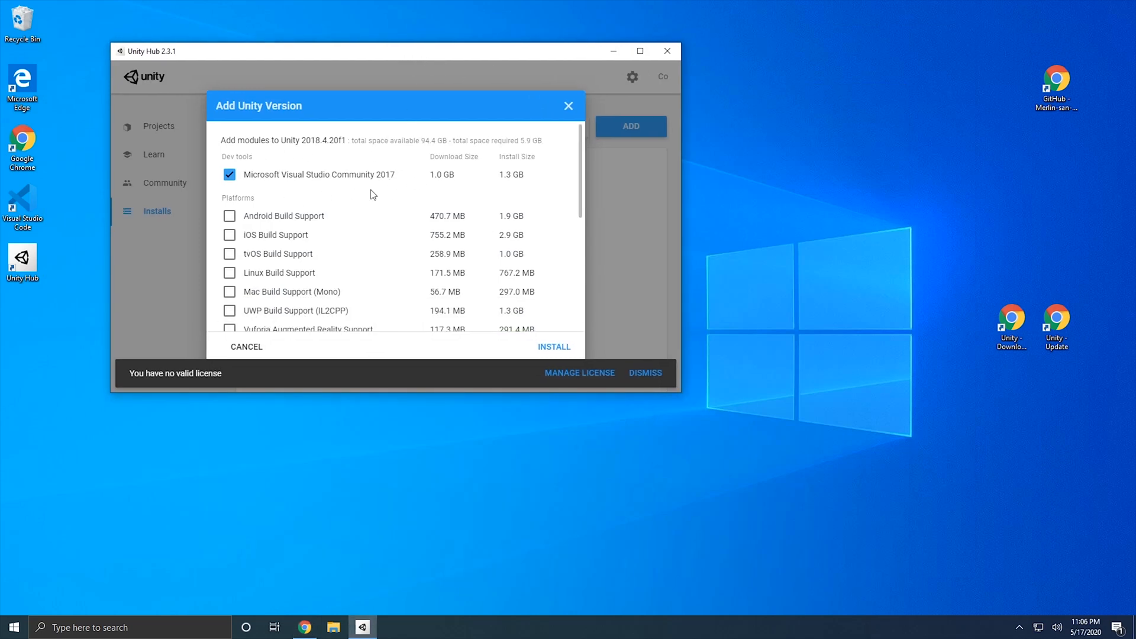
click(244, 181)
scroll(390, 177, down, 2)
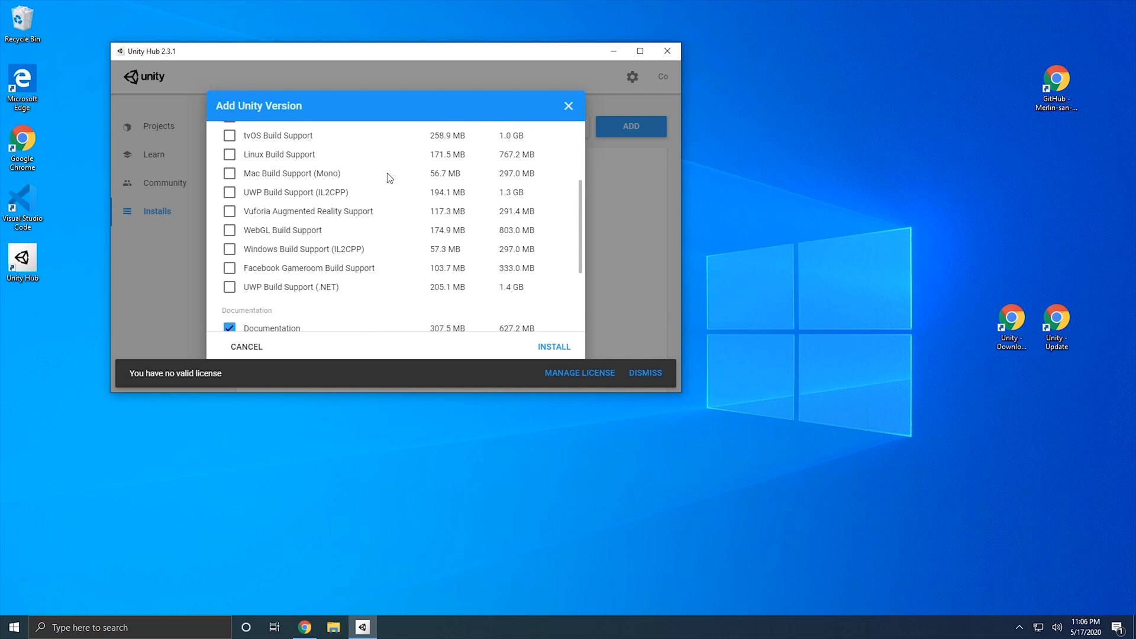
scroll(390, 178, up, 2)
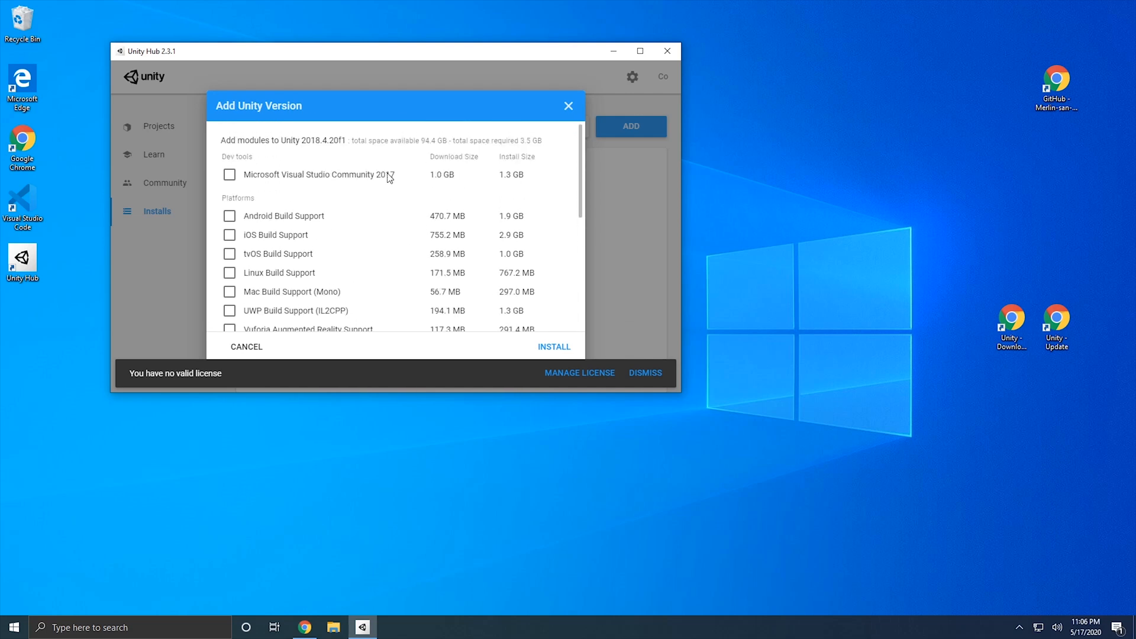
click(554, 348)
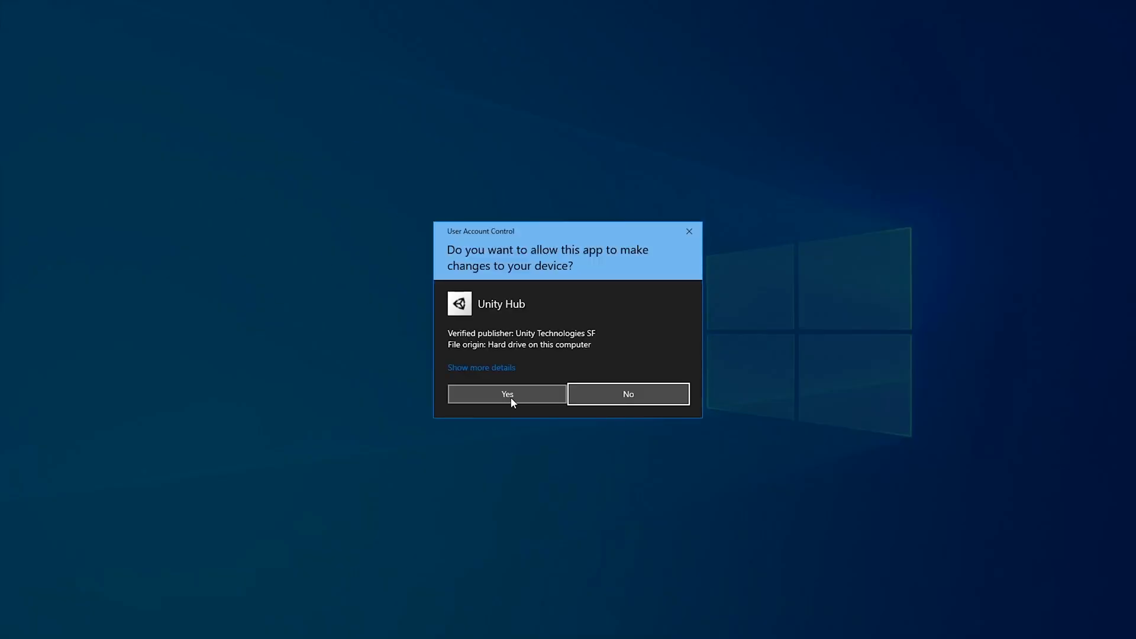
click(512, 398)
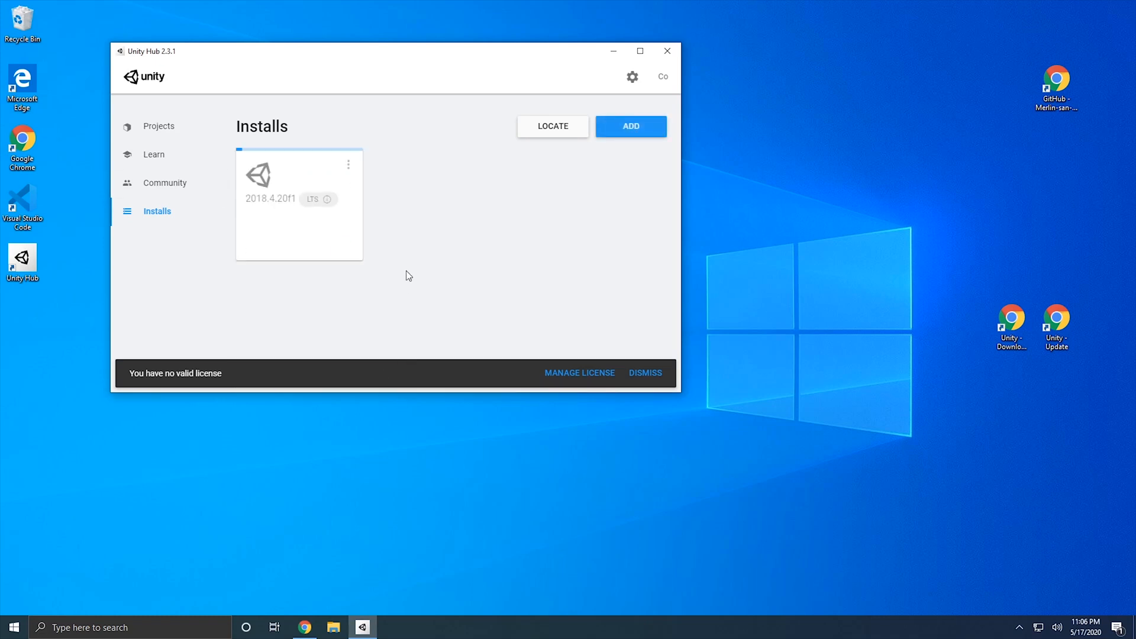
Switch to Chrome and download Visual Studio Community 2019 from the Visual Studio website
click(304, 627)
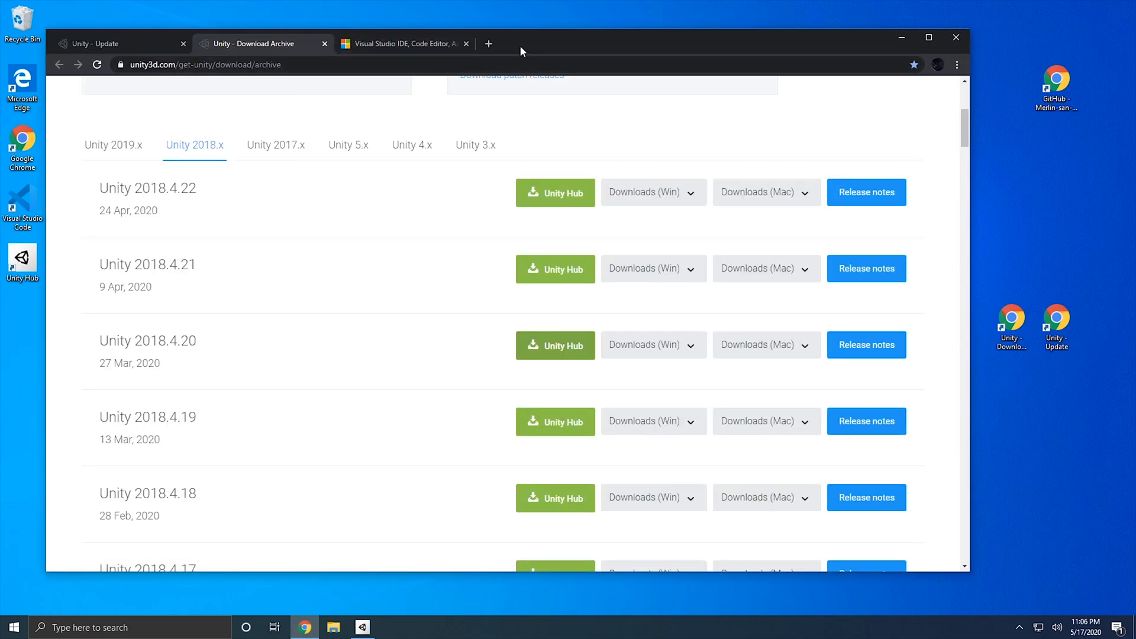
drag(520, 45, 538, 21)
click(434, 41)
scroll(226, 175, down, 2)
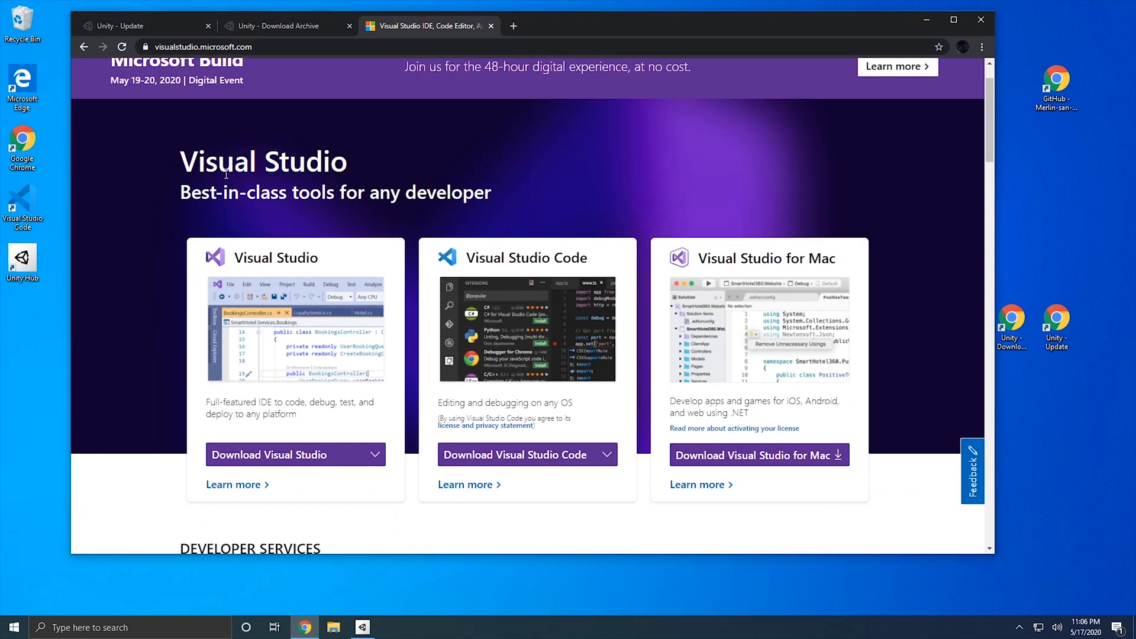
scroll(323, 316, up, 1)
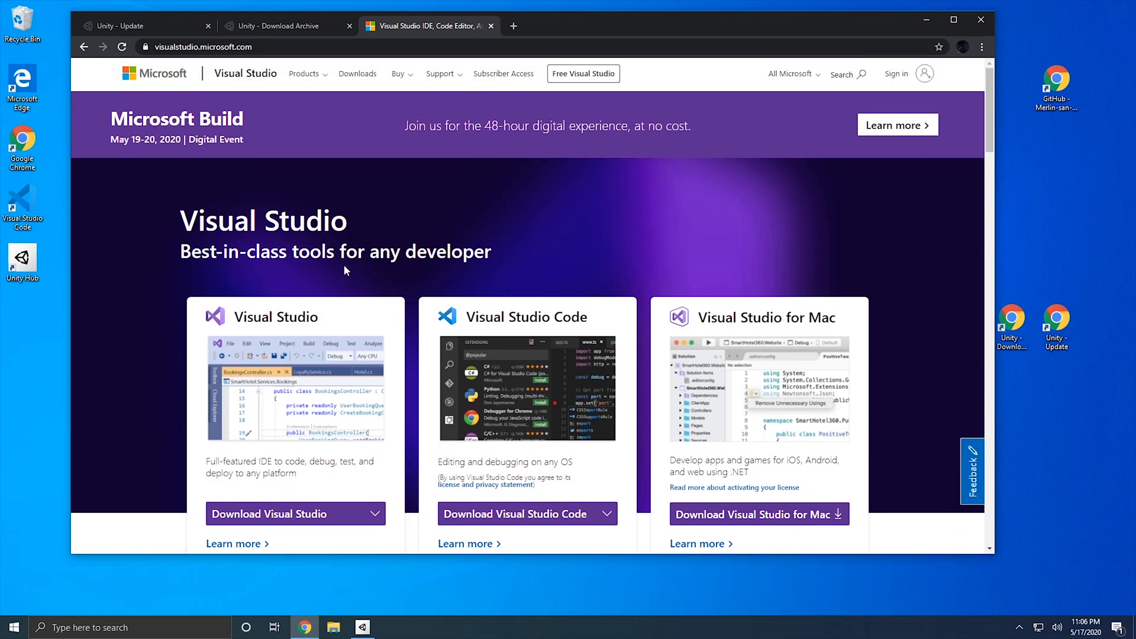
scroll(345, 268, down, 2)
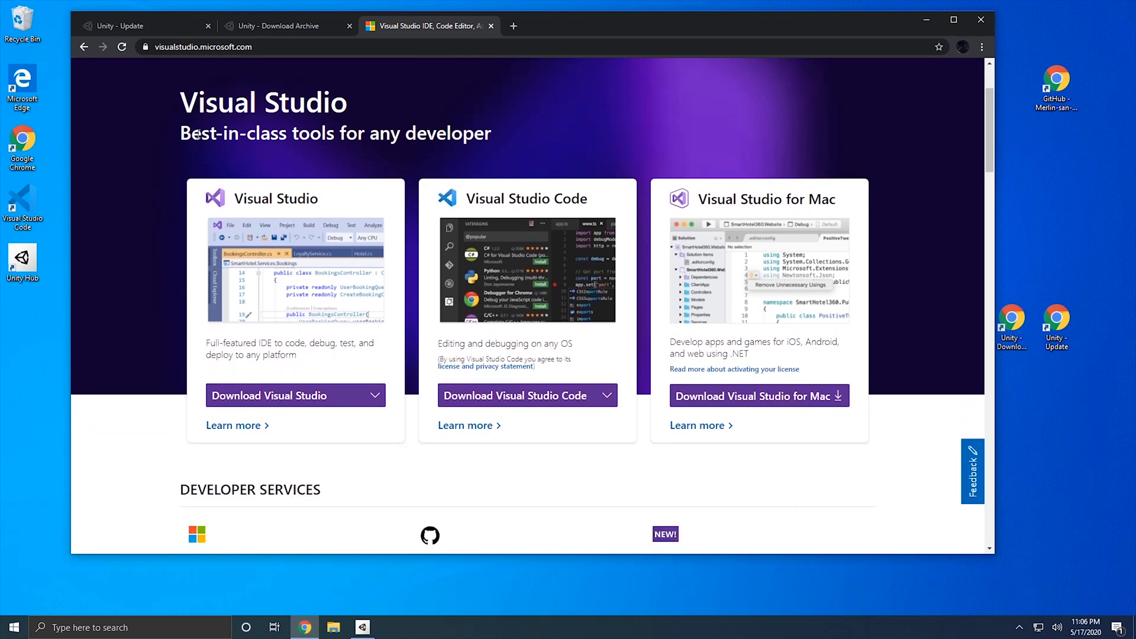
click(309, 396)
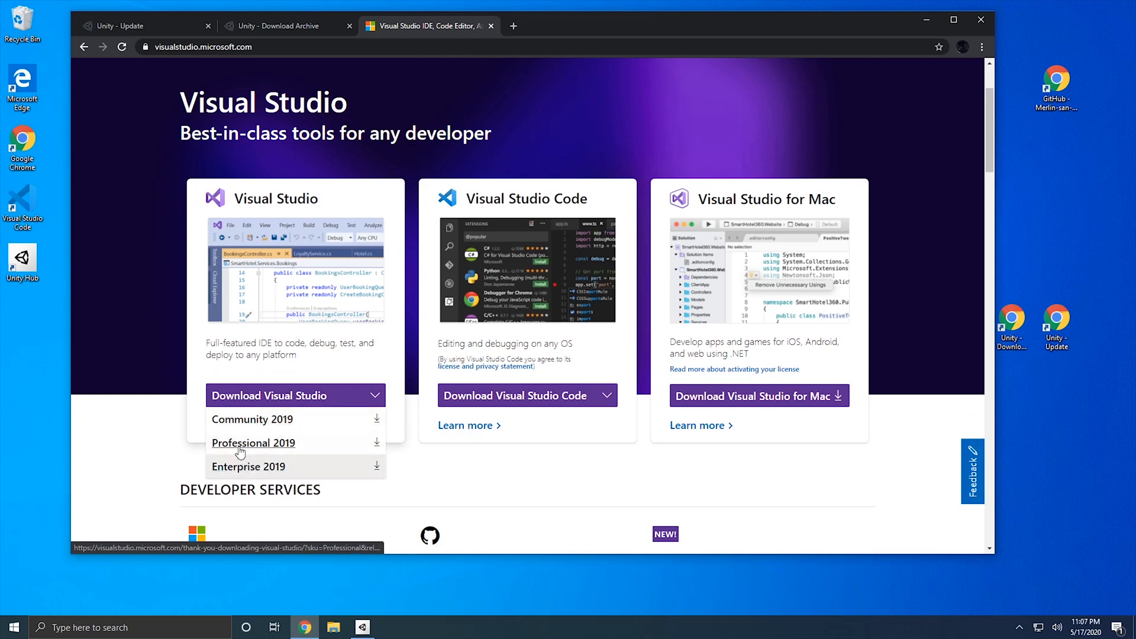
click(251, 420)
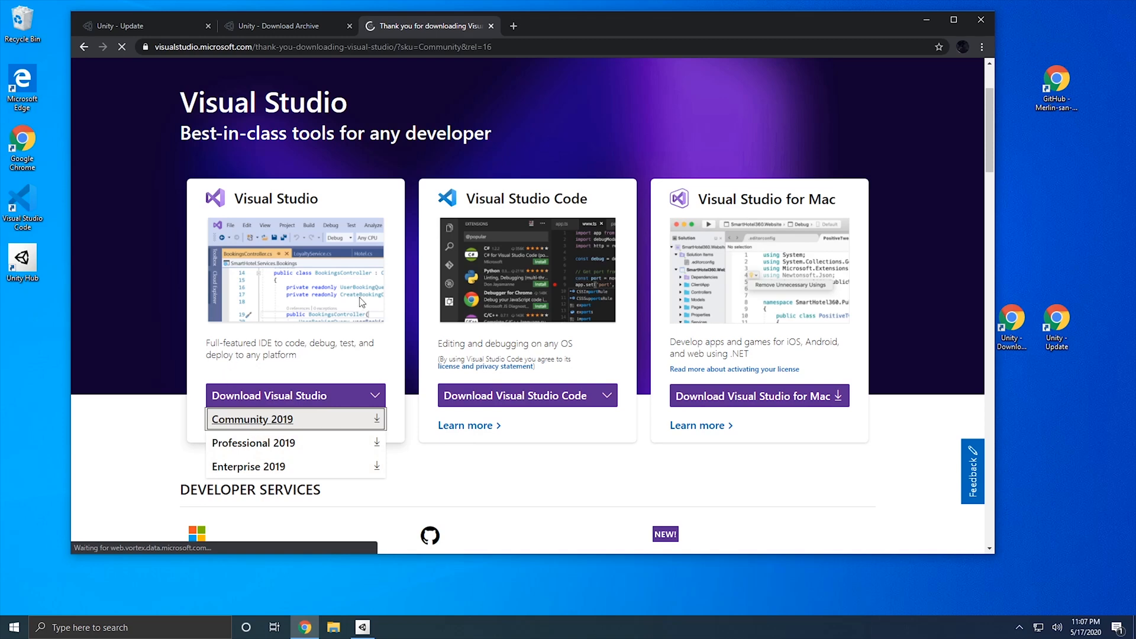
scroll(481, 308, down, 6)
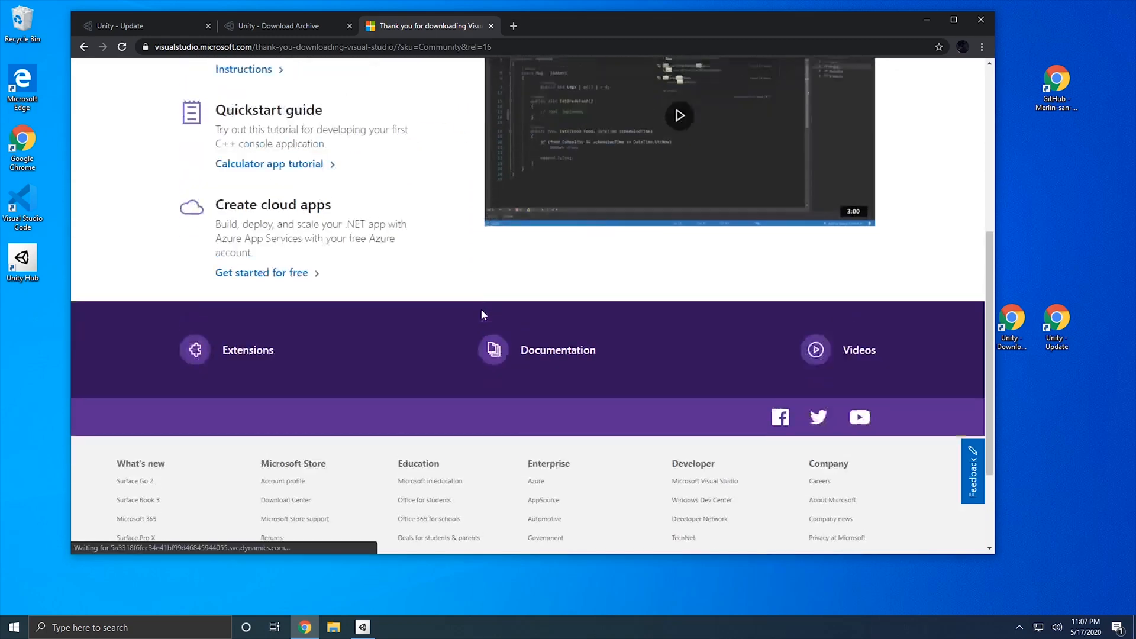
scroll(481, 309, up, 6)
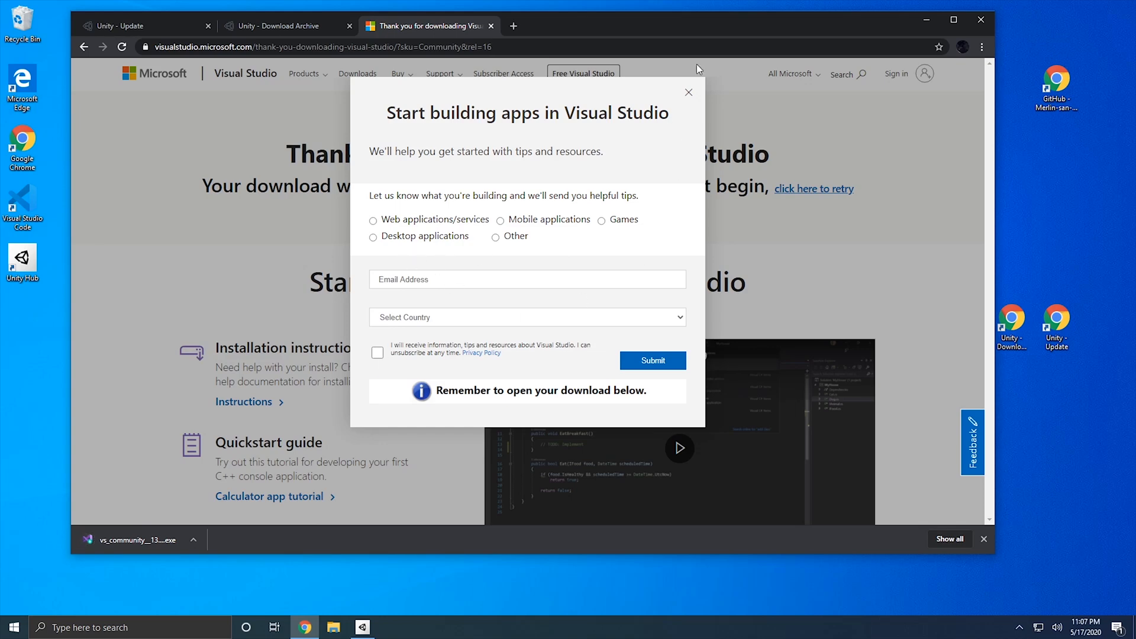
Dismiss the Visual Studio tips sign-up form and run the downloaded Visual Studio Community installer, allowing it to make changes to the device
click(688, 93)
scroll(436, 352, down, 6)
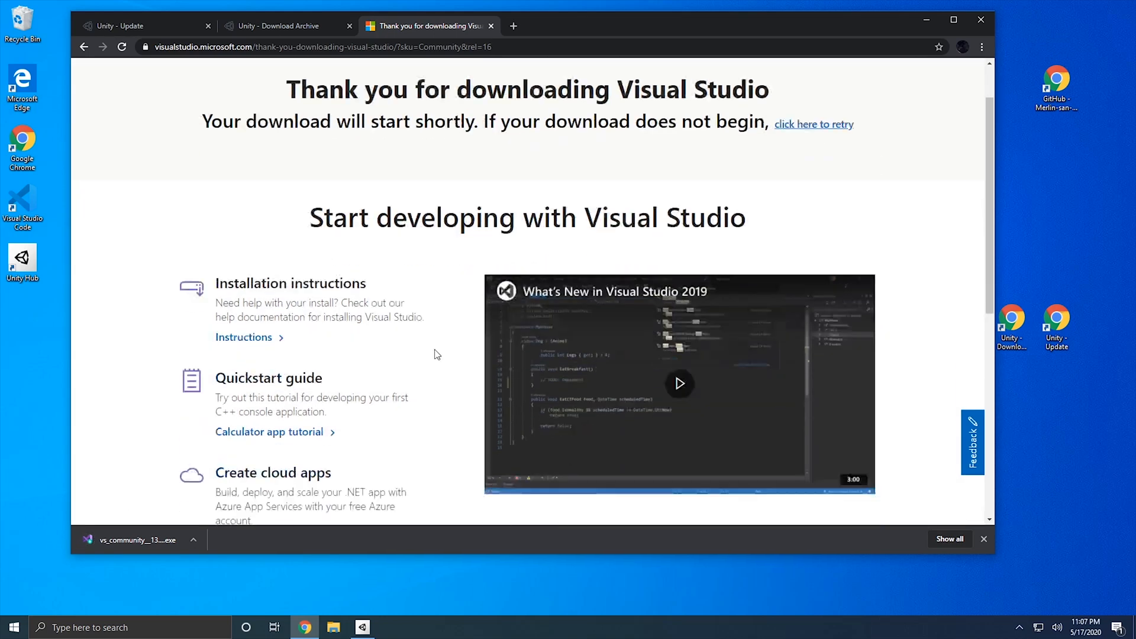
scroll(436, 324, down, 2)
scroll(459, 352, up, 6)
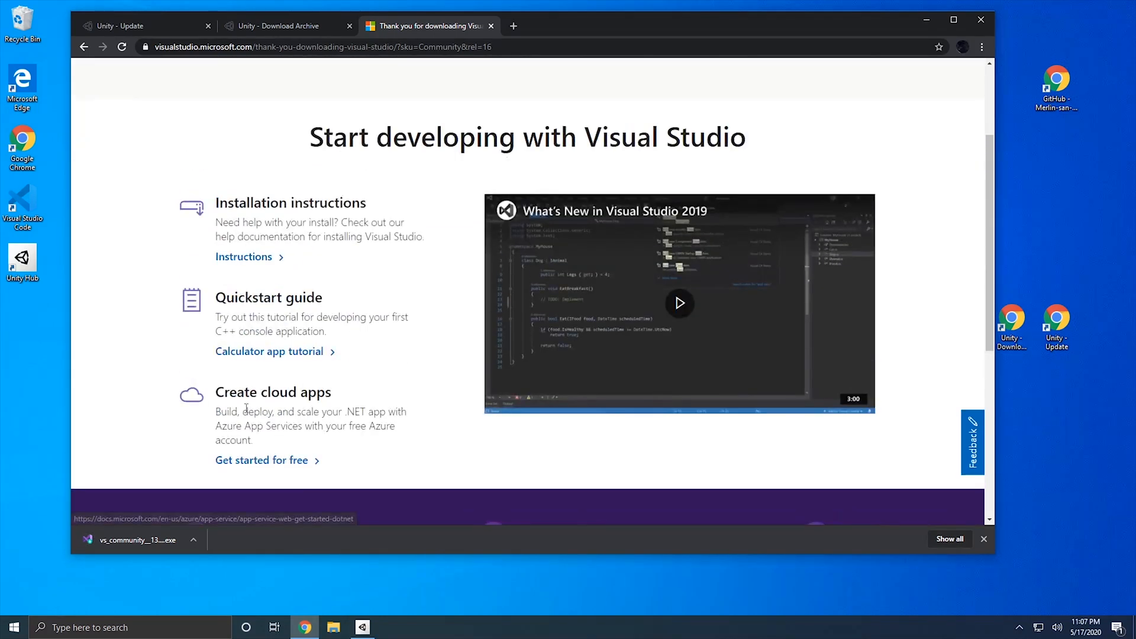
scroll(232, 379, up, 2)
scroll(232, 379, up, 1)
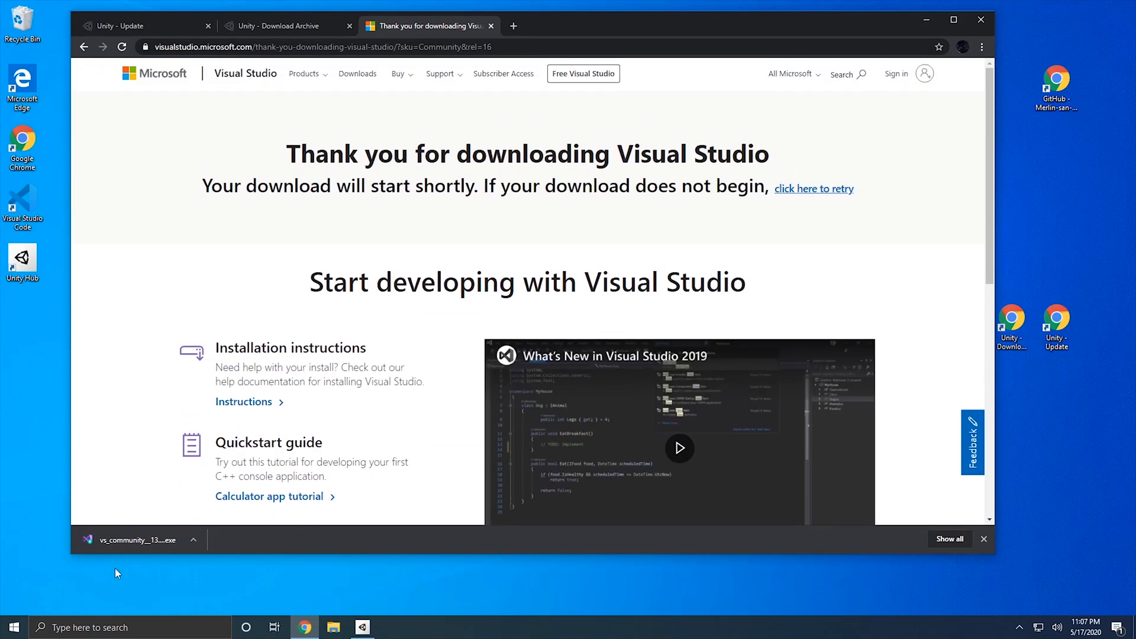
click(121, 539)
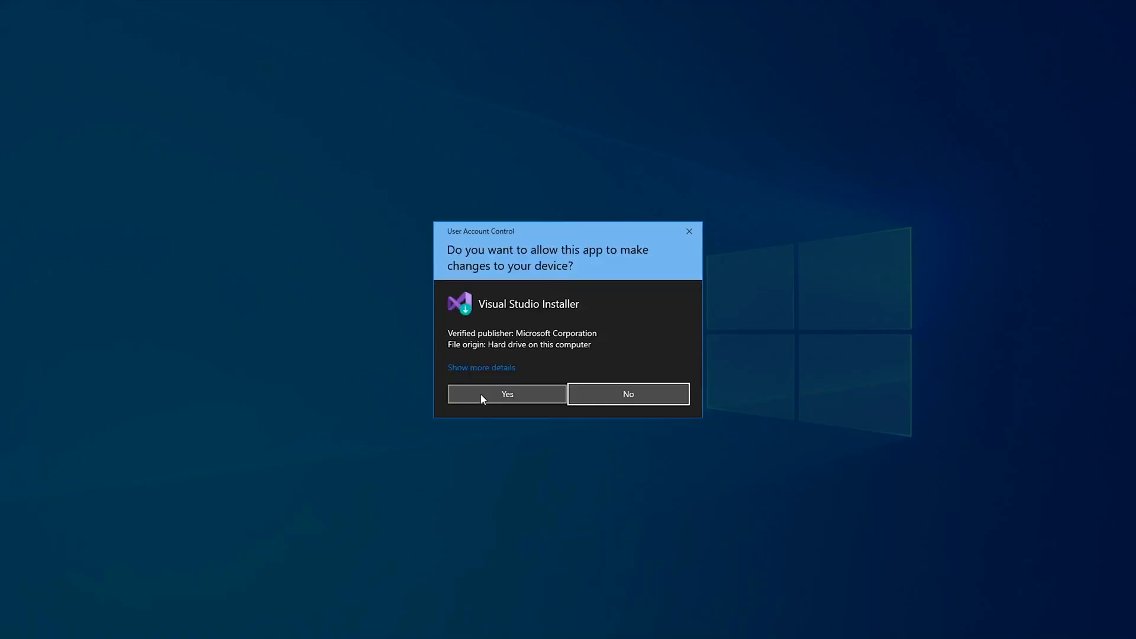
click(481, 396)
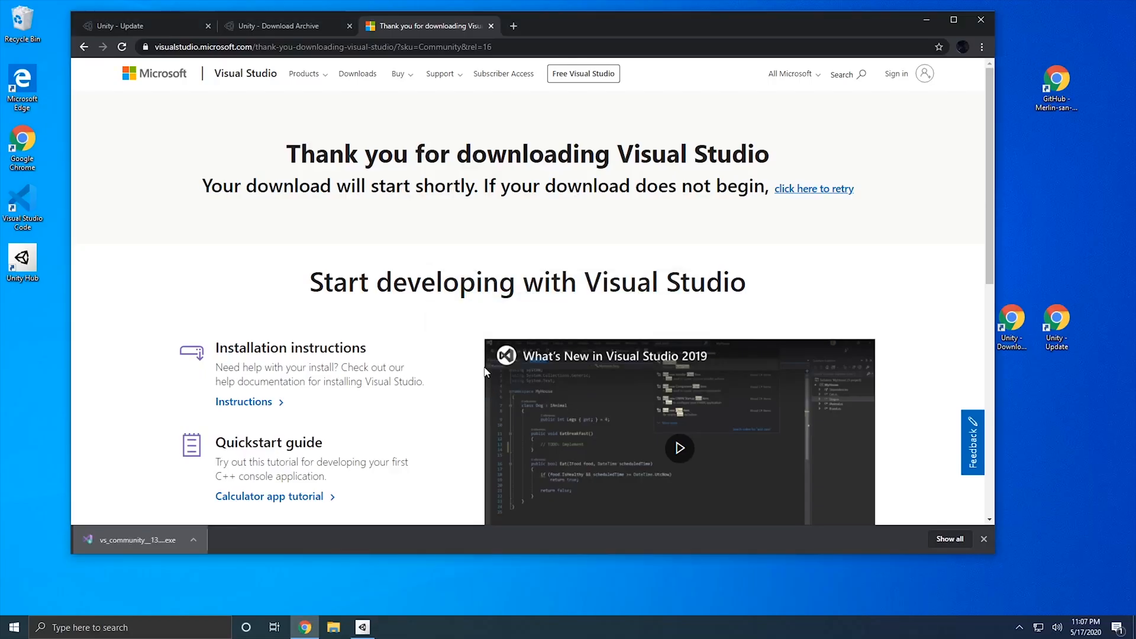
Minimize Chrome, continue the Visual Studio Installer setup, and arrange its window below Unity Hub
click(926, 25)
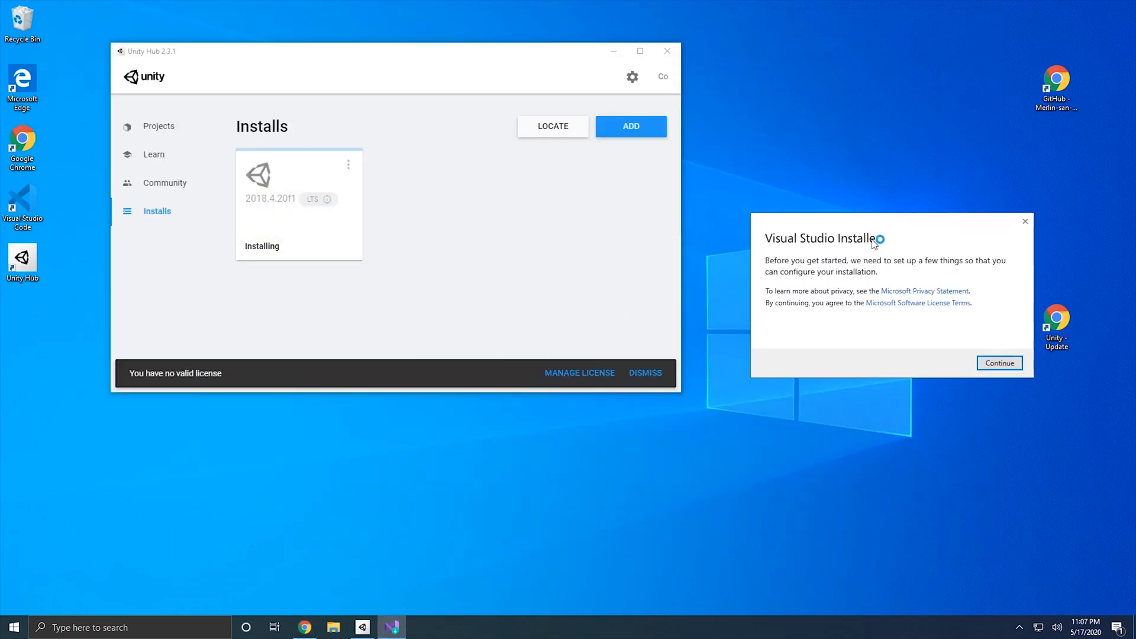
click(999, 363)
drag(813, 240, 117, 443)
drag(281, 62, 225, 52)
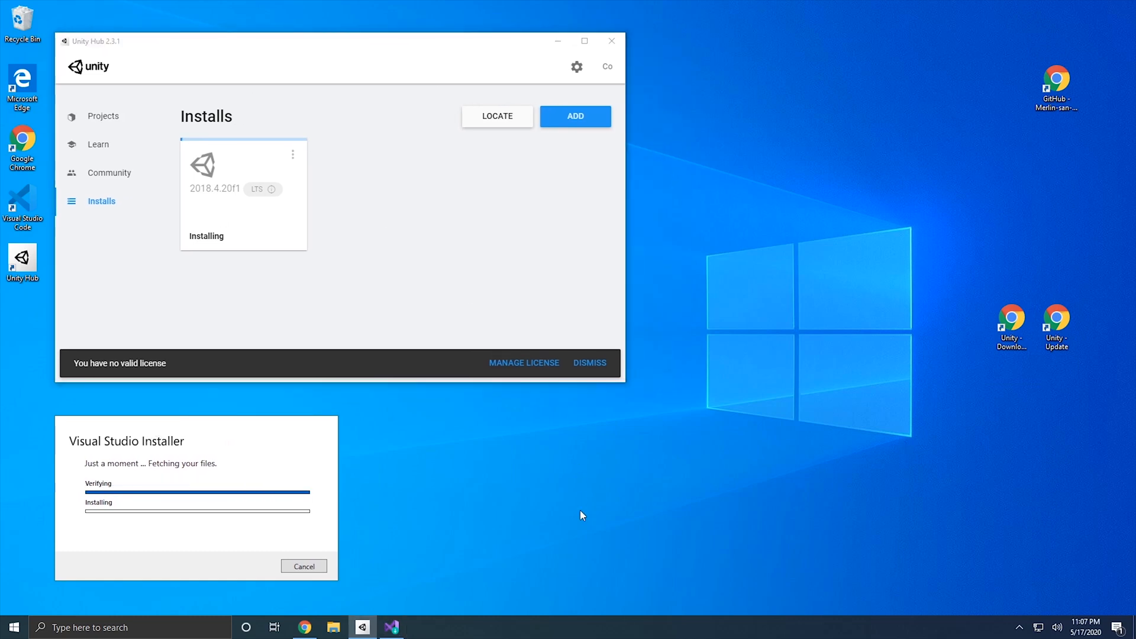
Switch to Chrome, search for "Udon sharp" in a new tab and open the UdonSharp GitHub repository
click(306, 626)
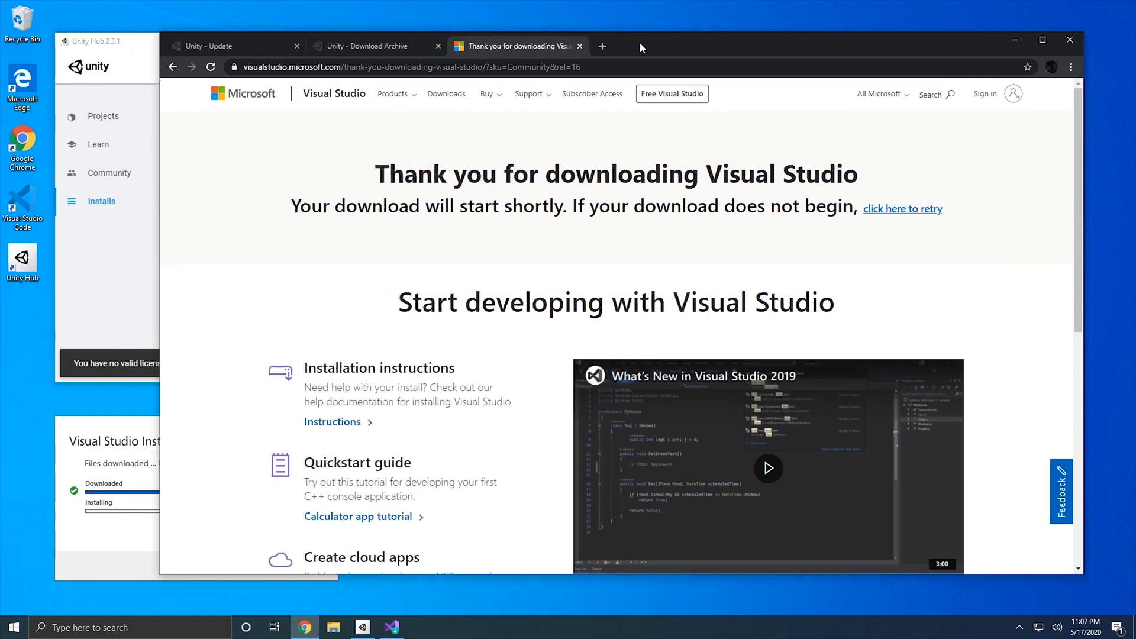
drag(639, 42, 658, 34)
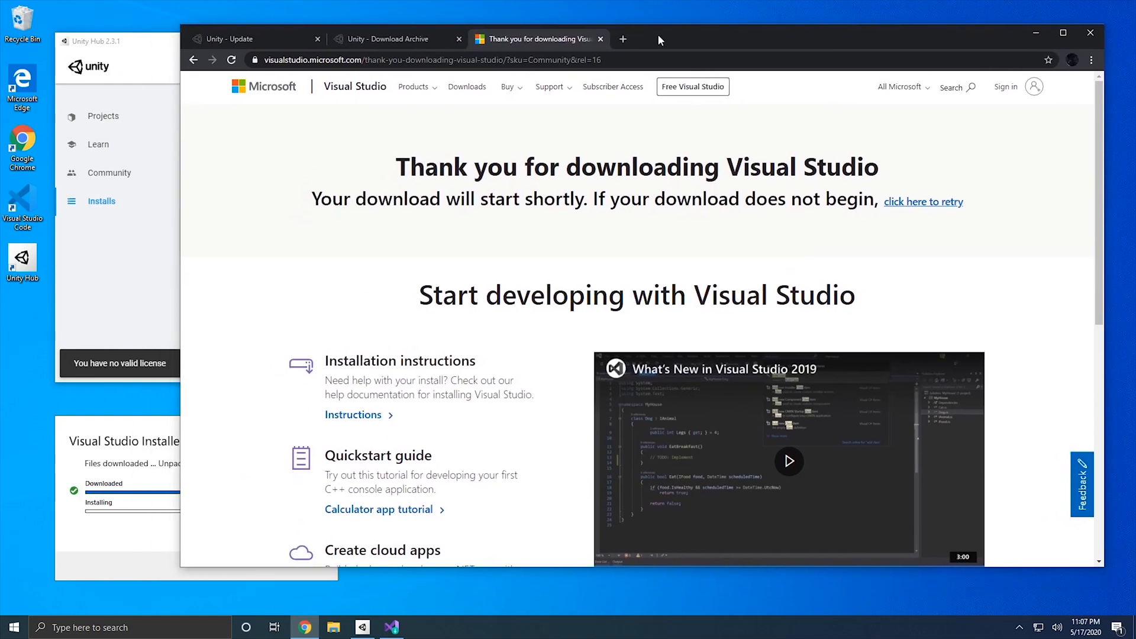
click(621, 37)
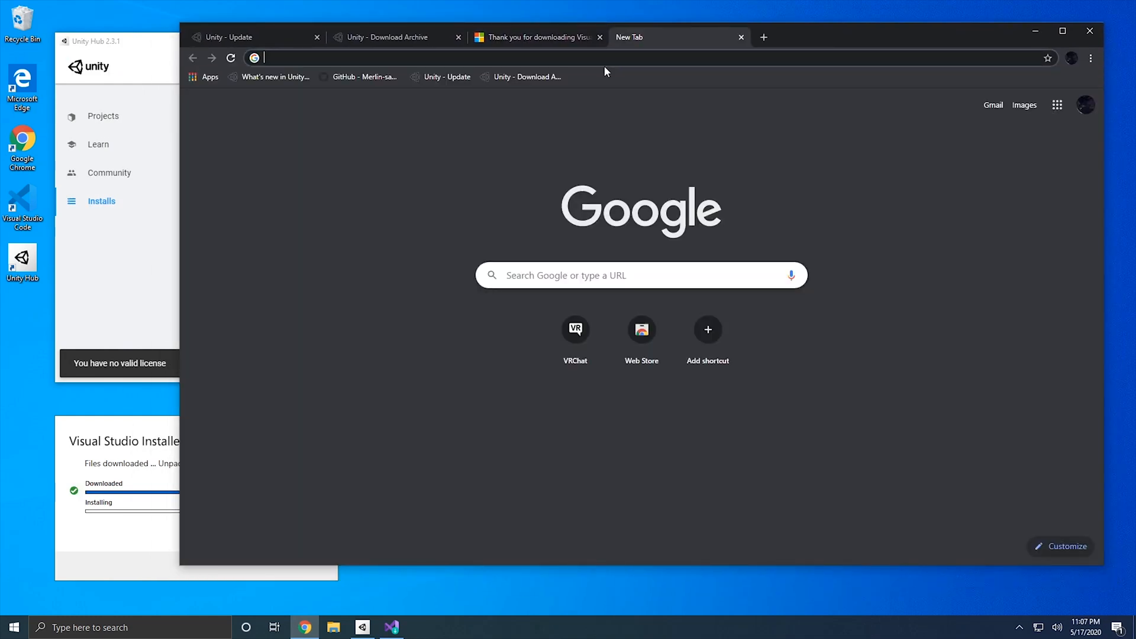
text(Udon sharp)
key(Return)
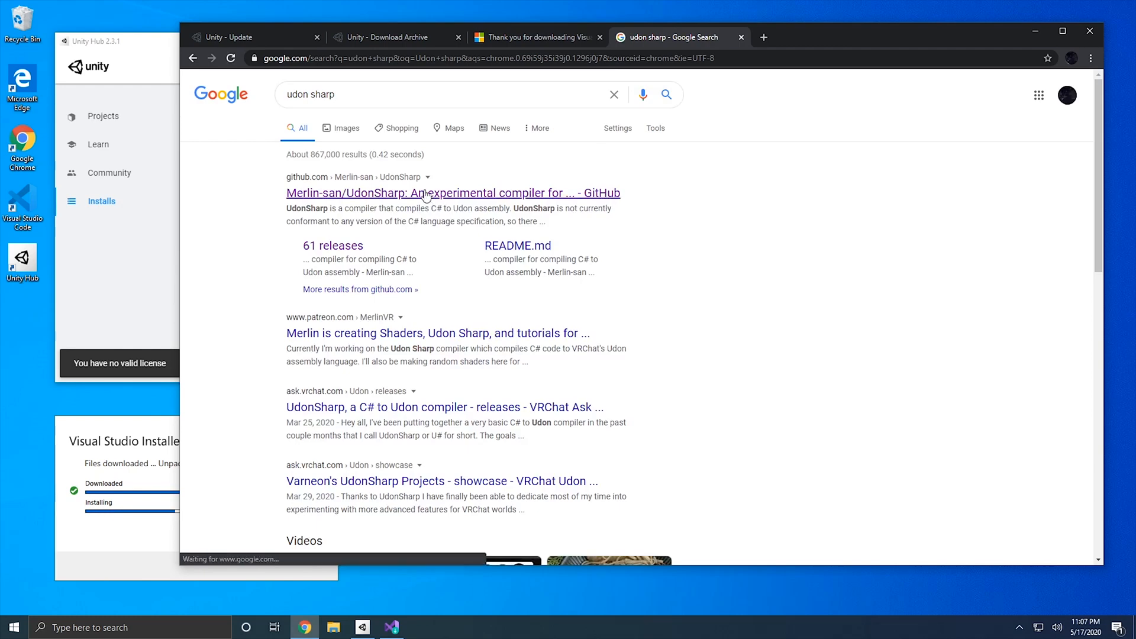
click(427, 195)
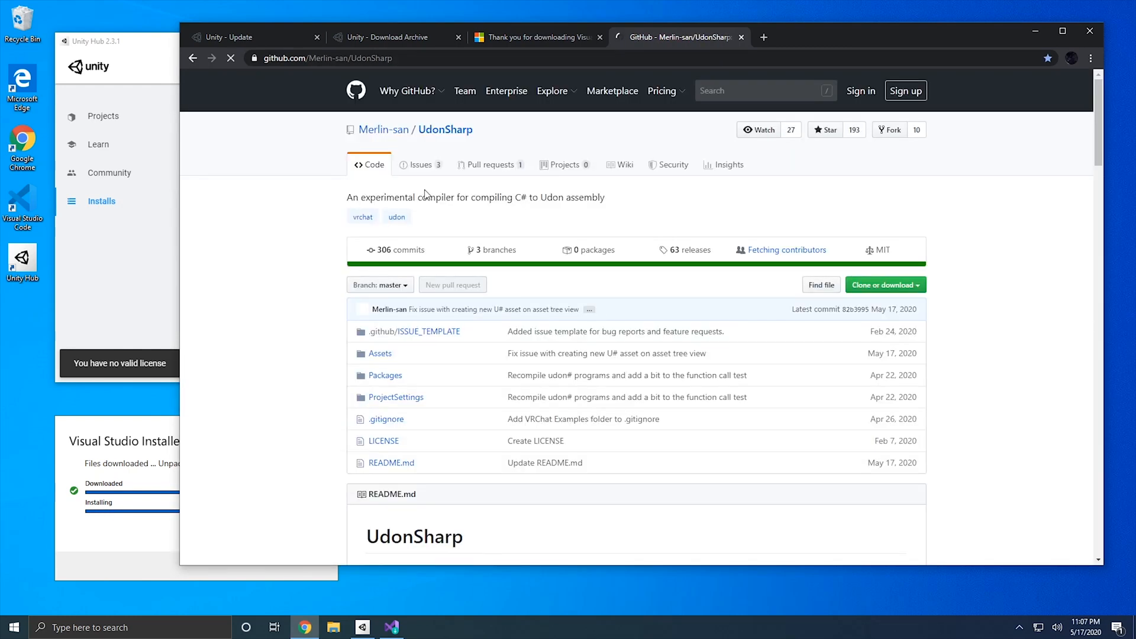
Download UdonSharp_v0.16.1.unitypackage from the repository's latest release and place a copy of it on the desktop
scroll(542, 343, down, 1)
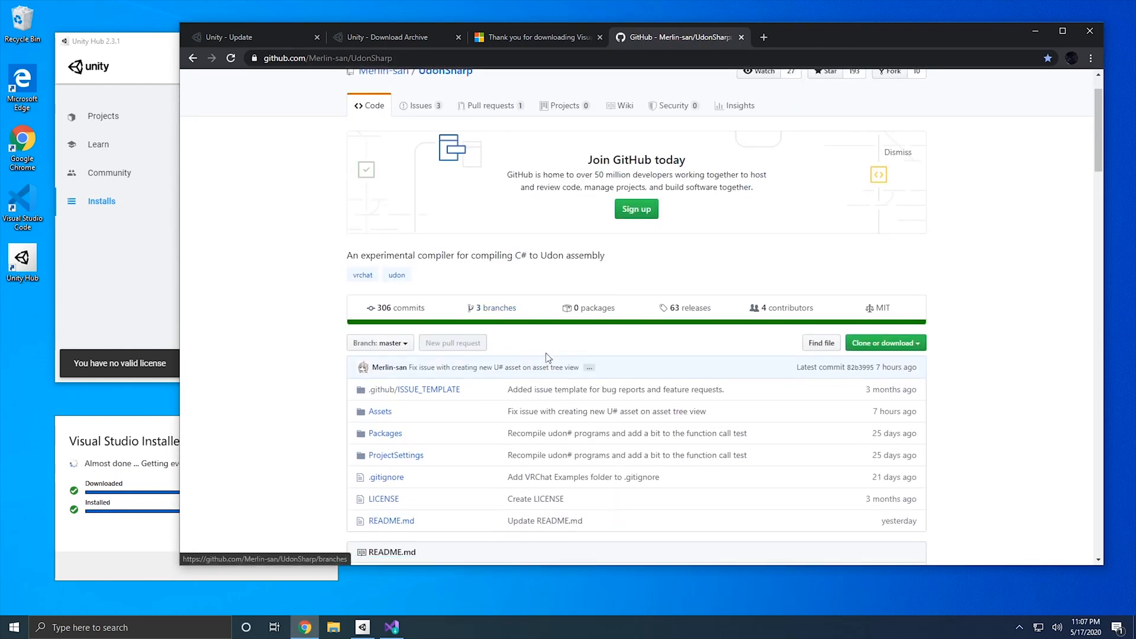
scroll(678, 328, down, 1)
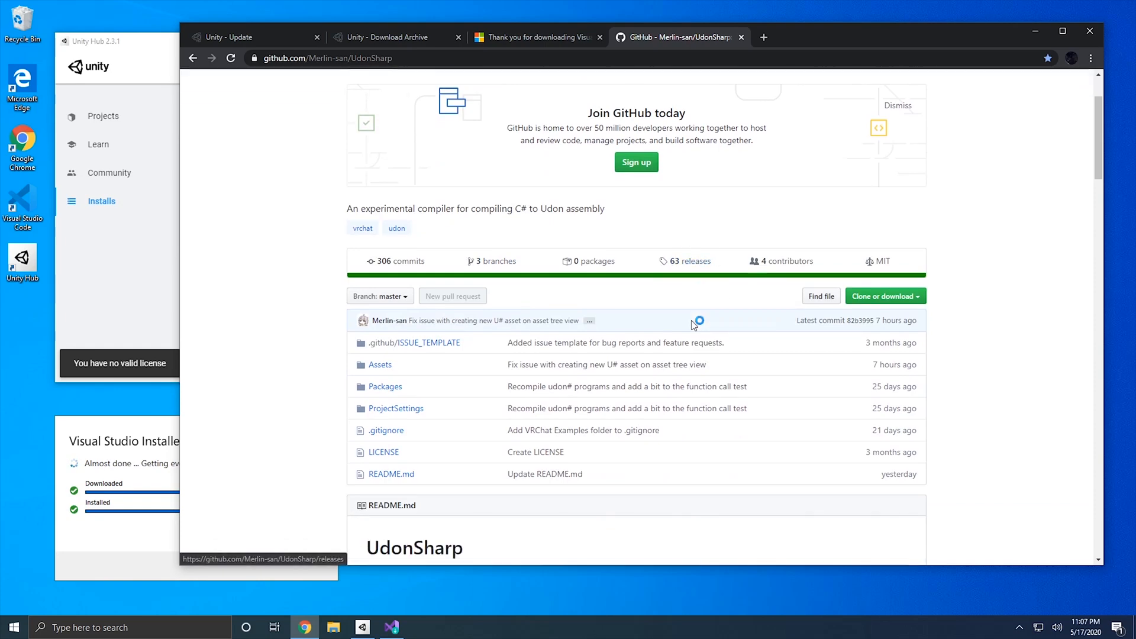
click(681, 251)
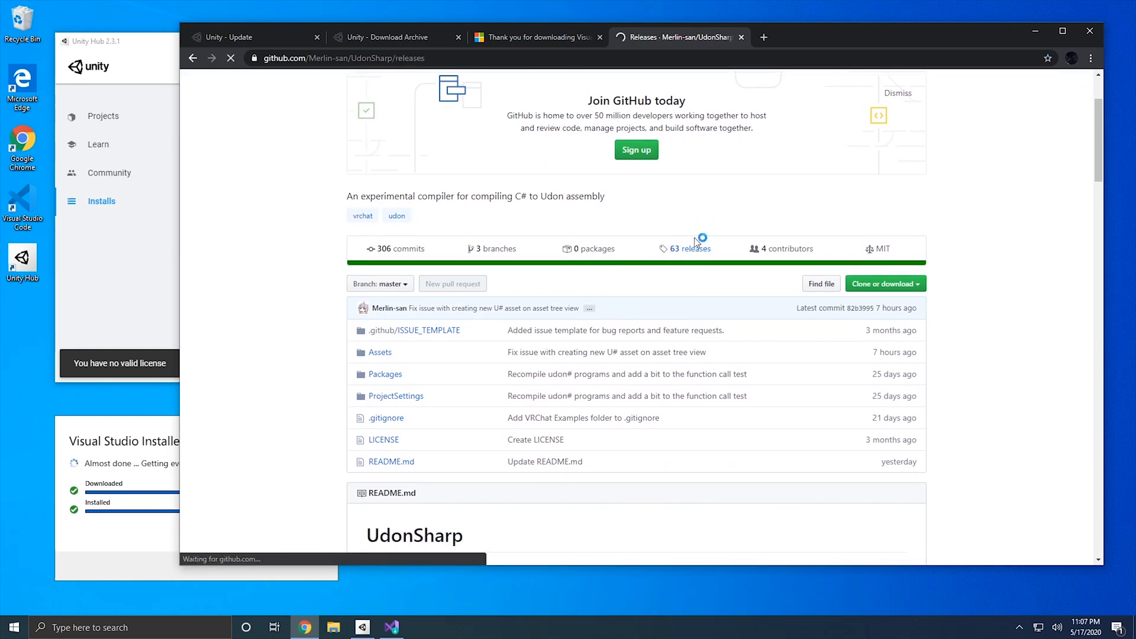
scroll(687, 266, down, 1)
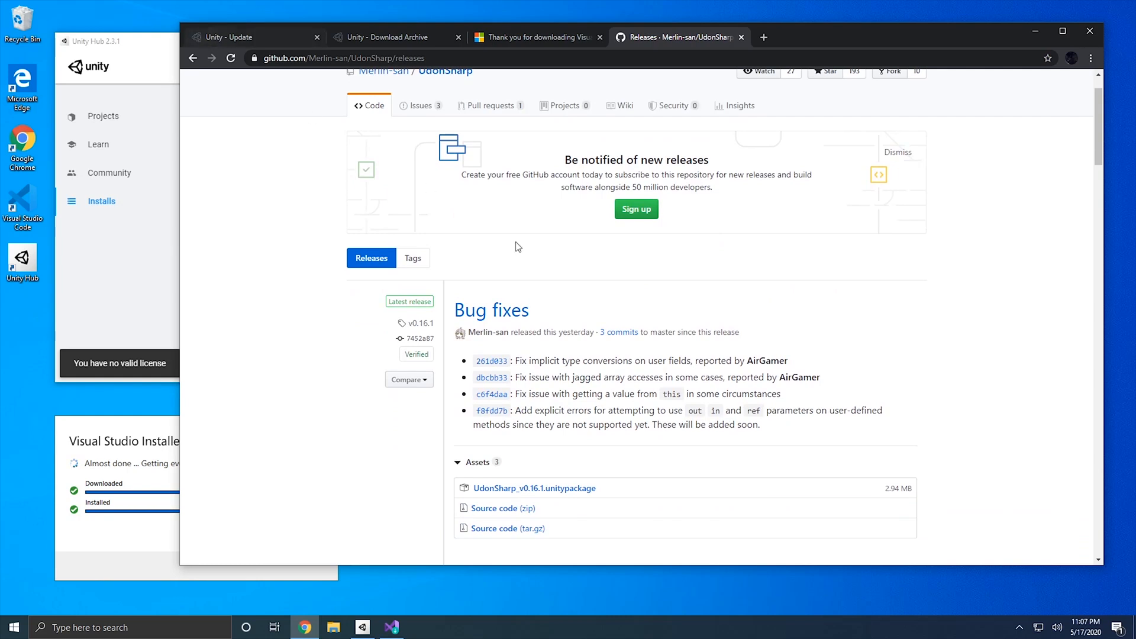
scroll(518, 247, up, 1)
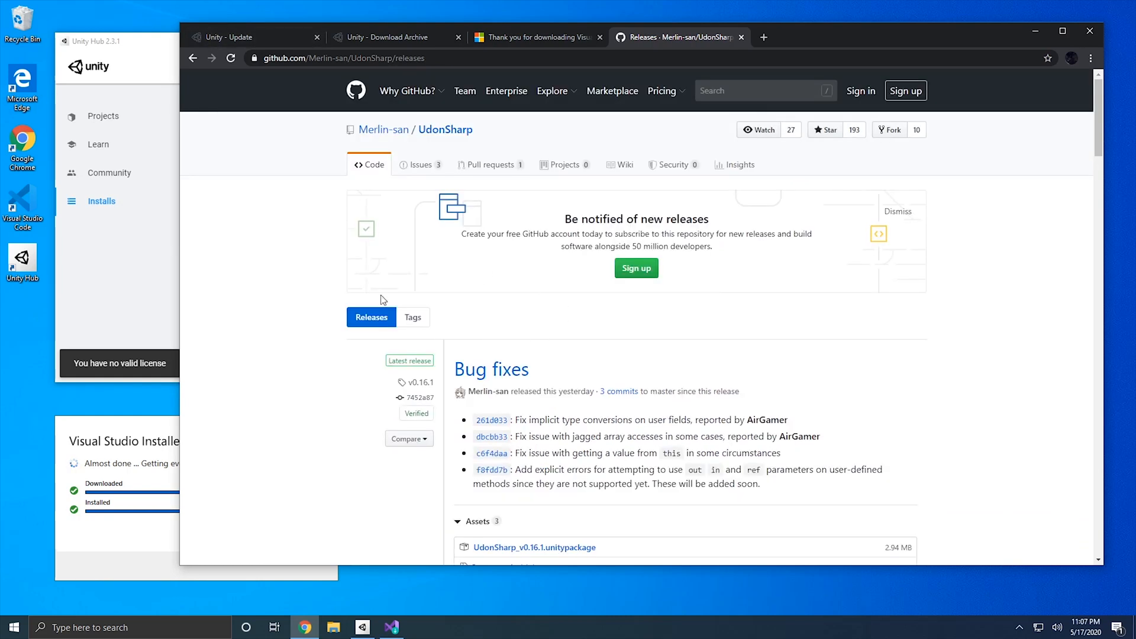
scroll(645, 383, down, 1)
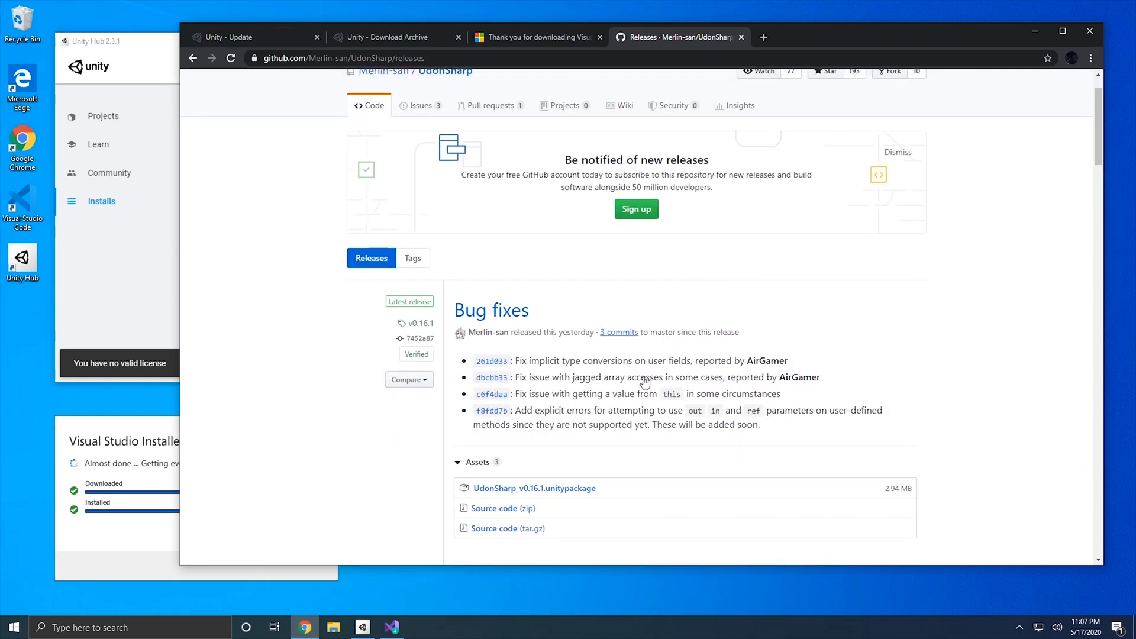
scroll(645, 384, down, 1)
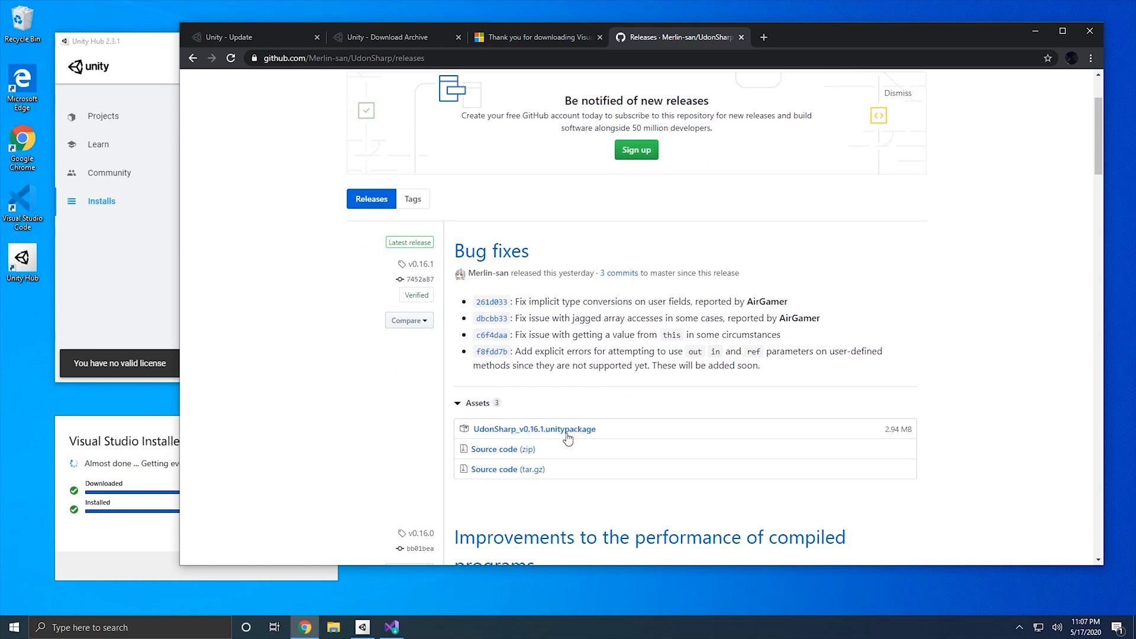
click(512, 437)
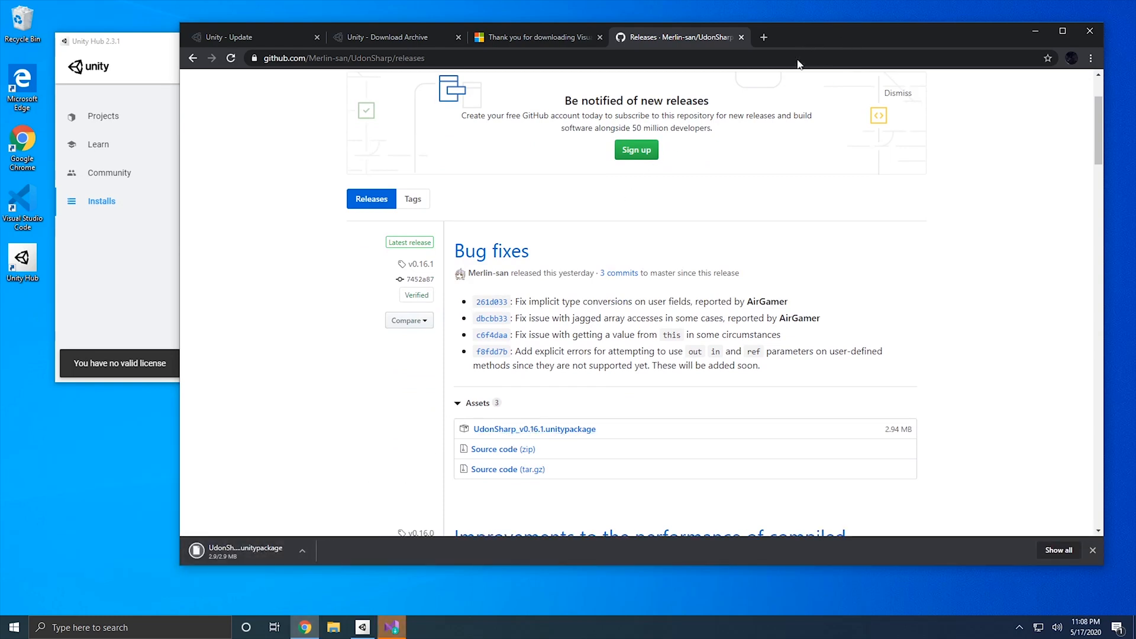
drag(239, 552, 516, 586)
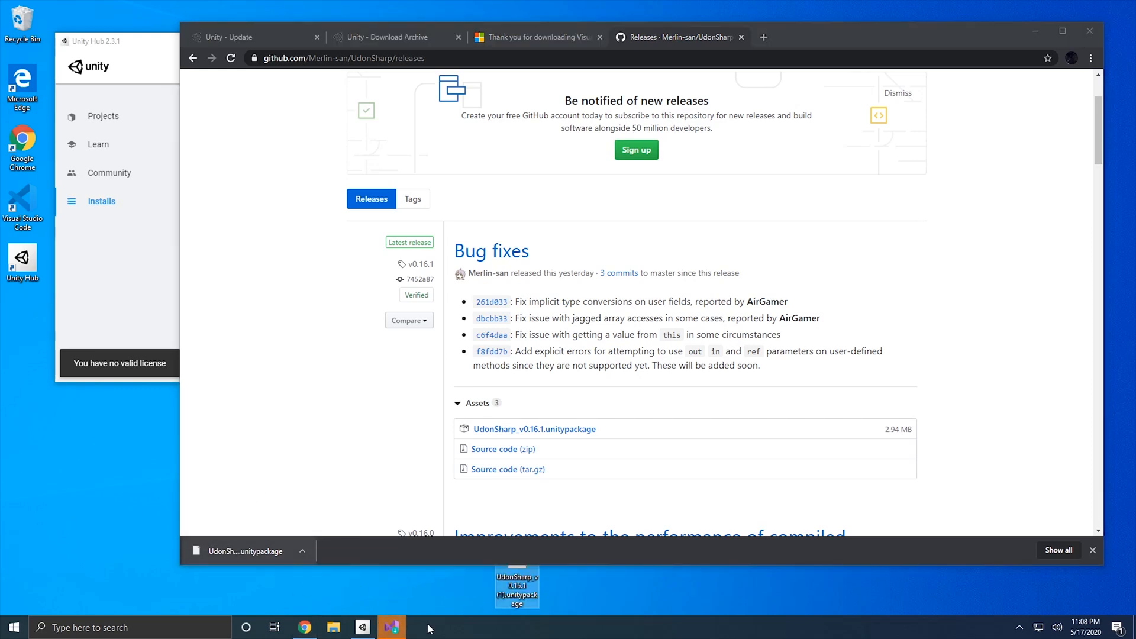
Switch to Visual Studio Installer, minimize Chrome, and select the Game development with Unity workload
click(392, 627)
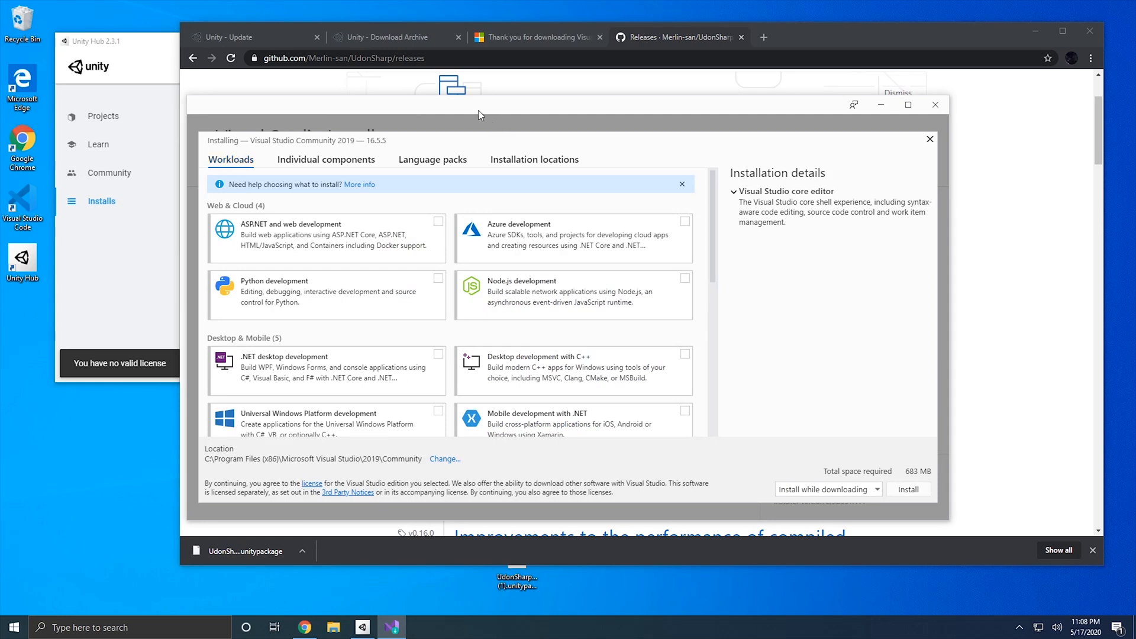
double_click(478, 111)
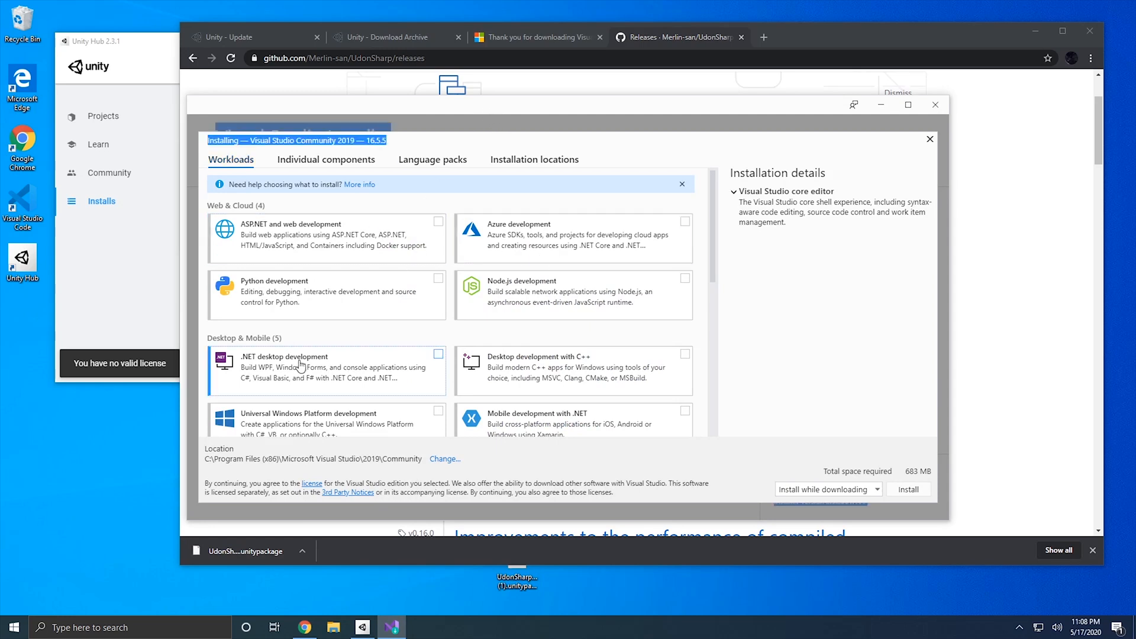
scroll(497, 373, down, 2)
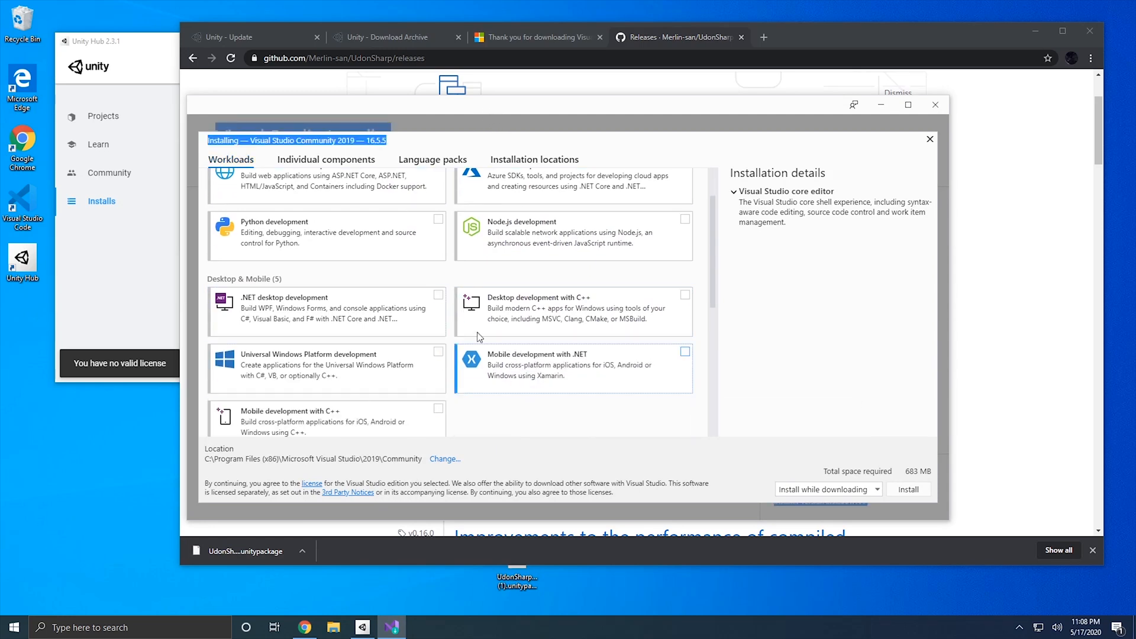
scroll(479, 337, up, 3)
click(1032, 47)
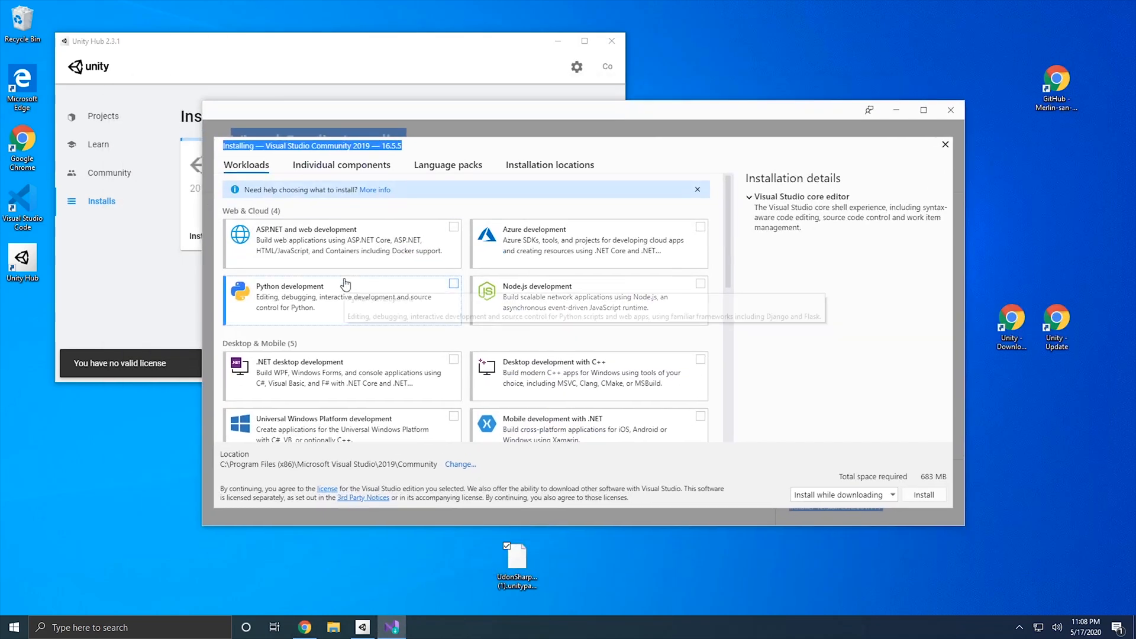
scroll(468, 409, down, 4)
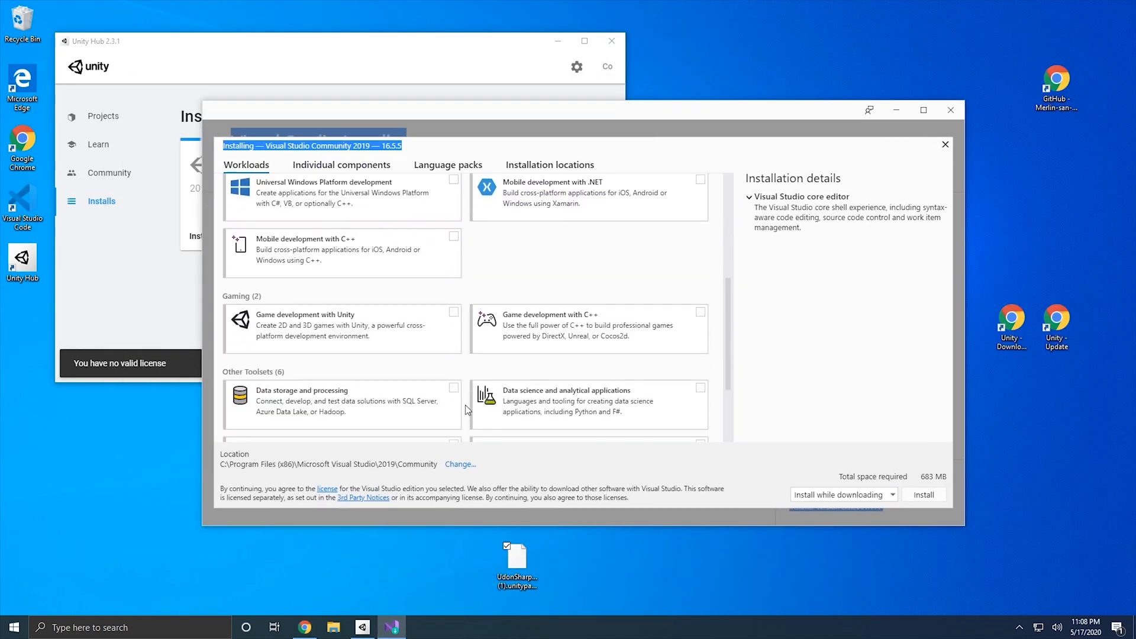
scroll(379, 357, down, 1)
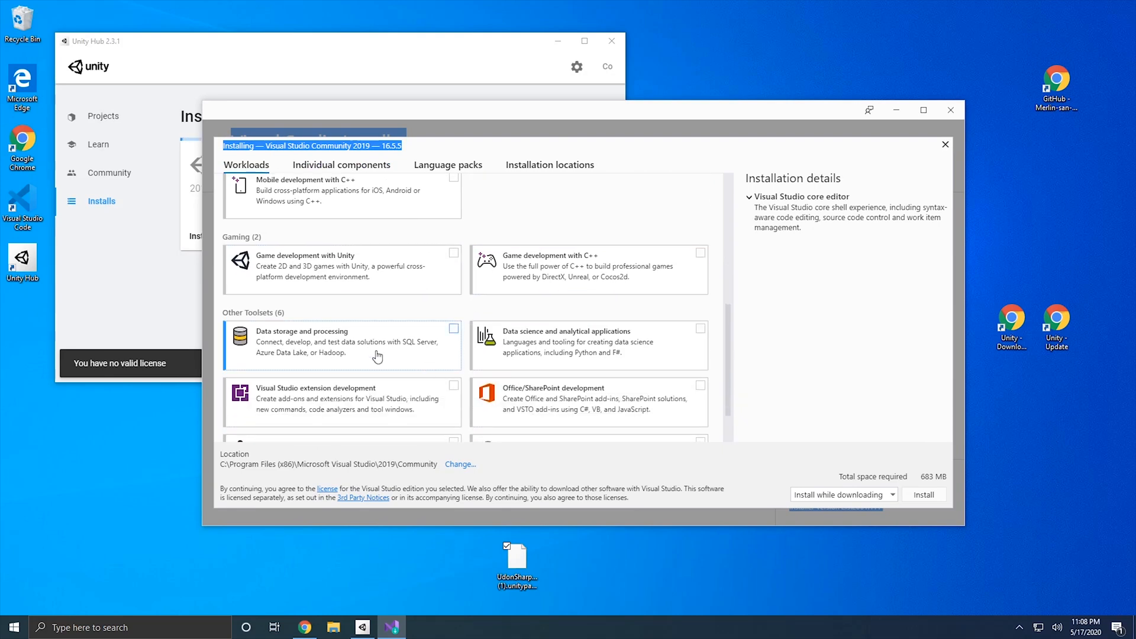
scroll(453, 322, up, 1)
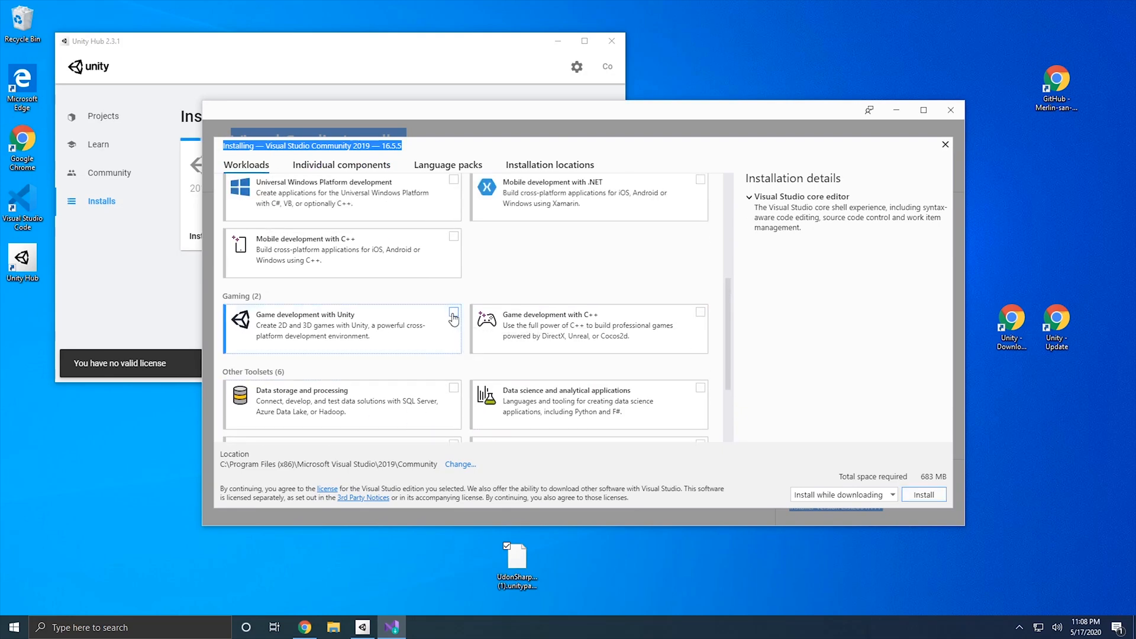
click(454, 313)
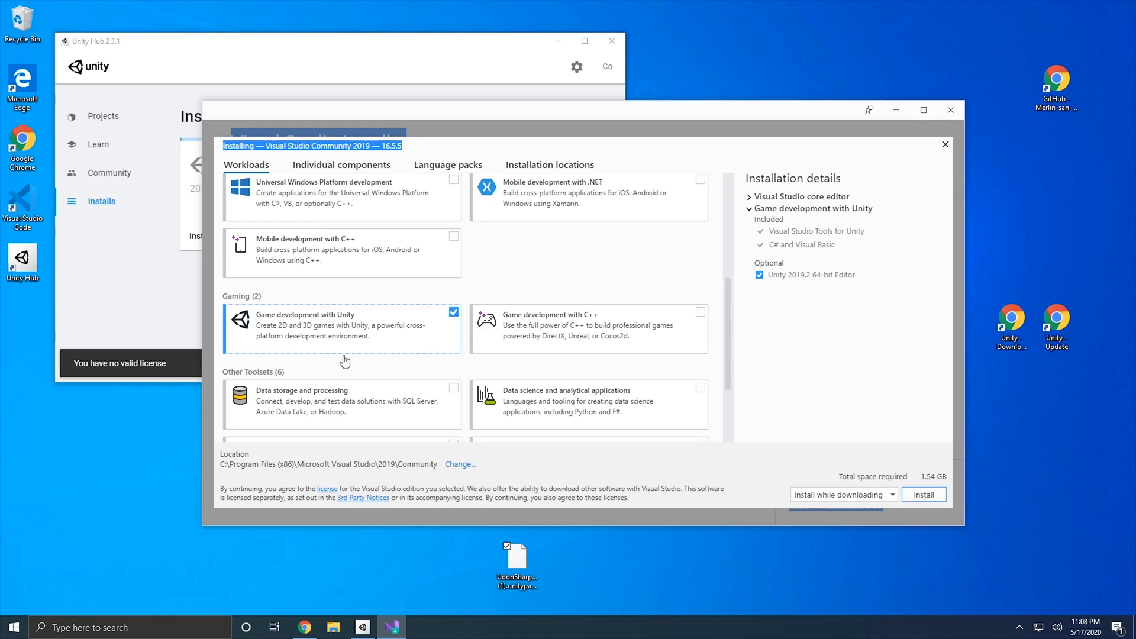
Review the remaining workloads, start installing Visual Studio Community 2019, and reposition the installer and Unity Hub windows
scroll(457, 374, down, 2)
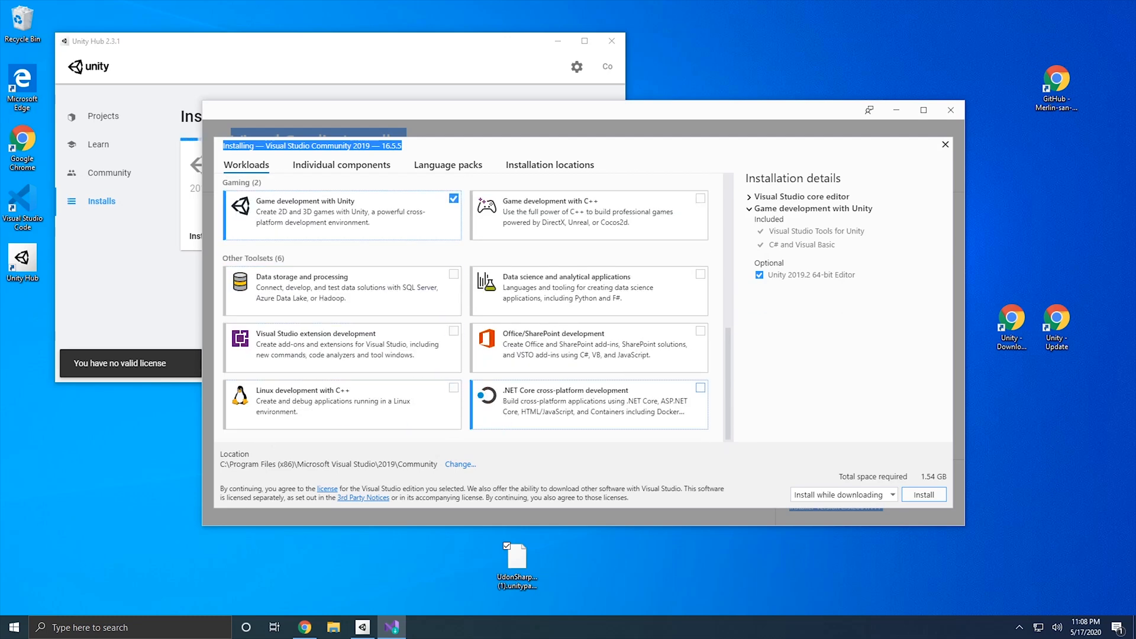
scroll(424, 385, up, 6)
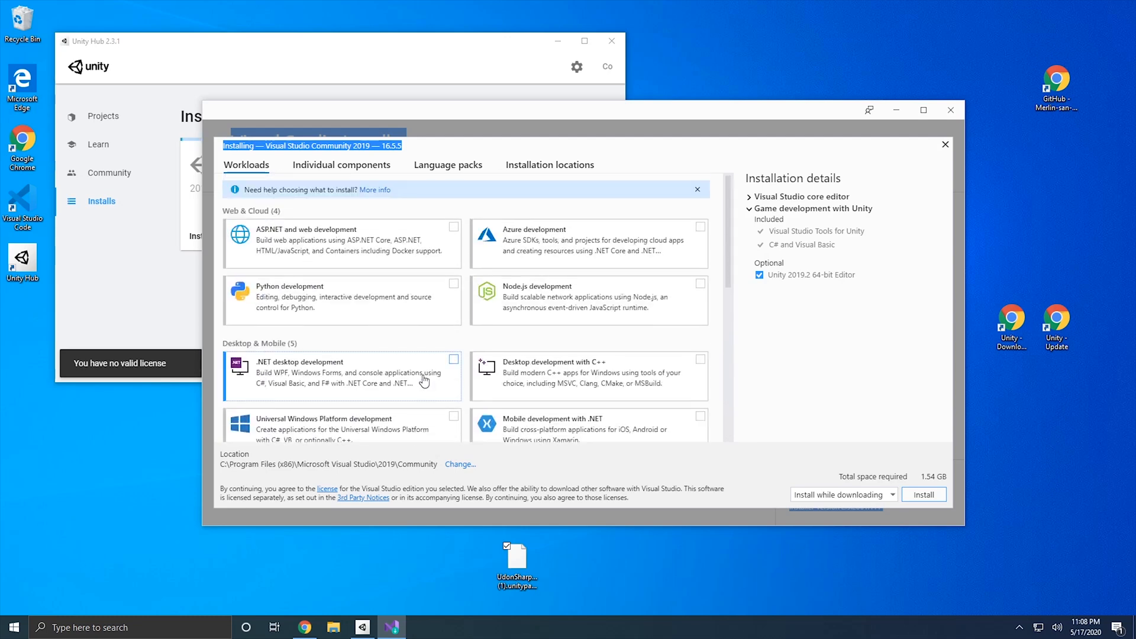
scroll(378, 286, down, 3)
scroll(283, 329, up, 3)
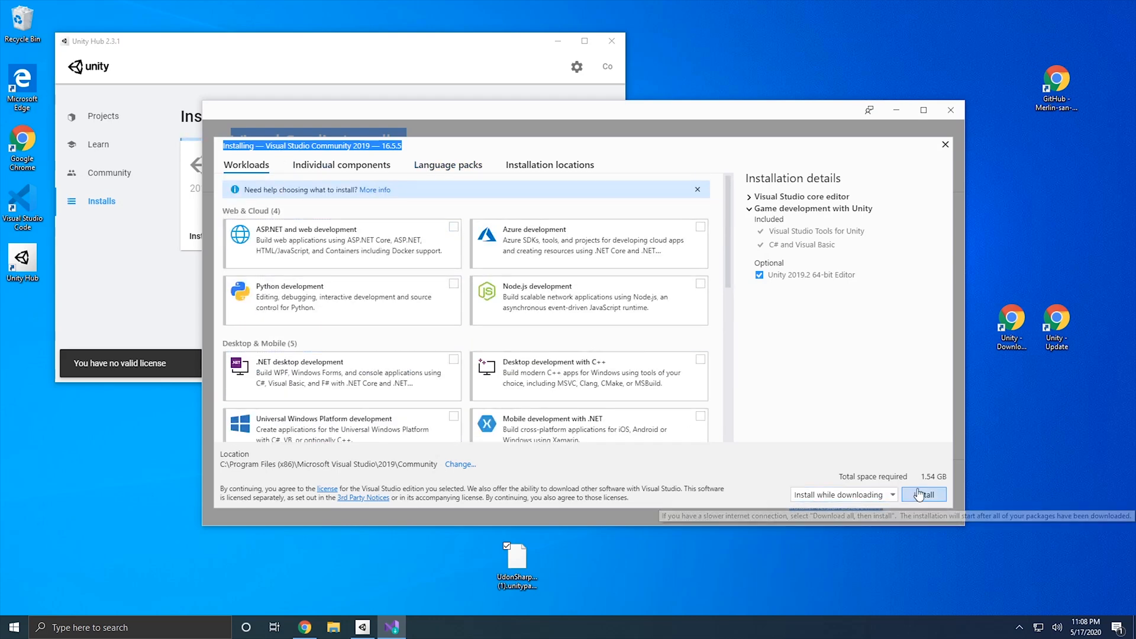
click(924, 495)
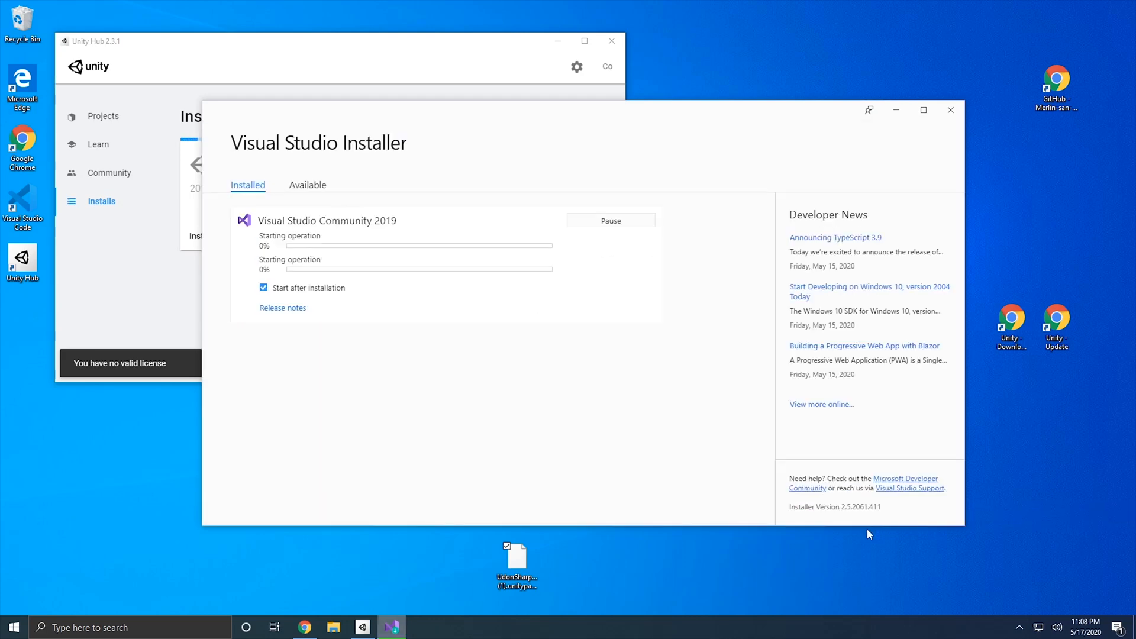
drag(507, 109, 325, 187)
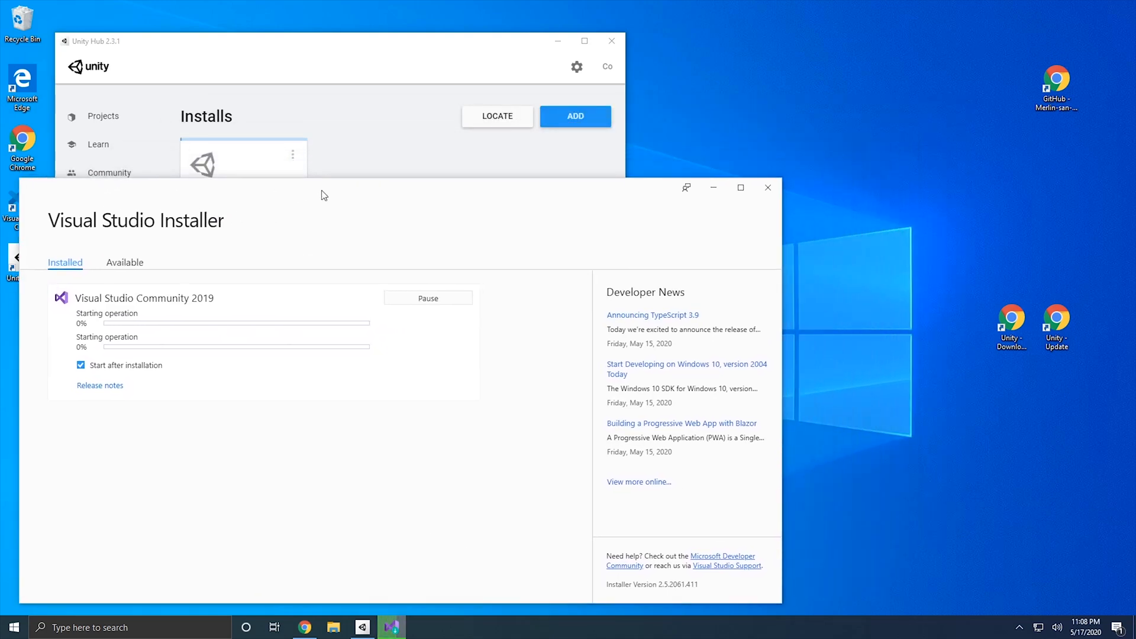
drag(333, 47, 300, 24)
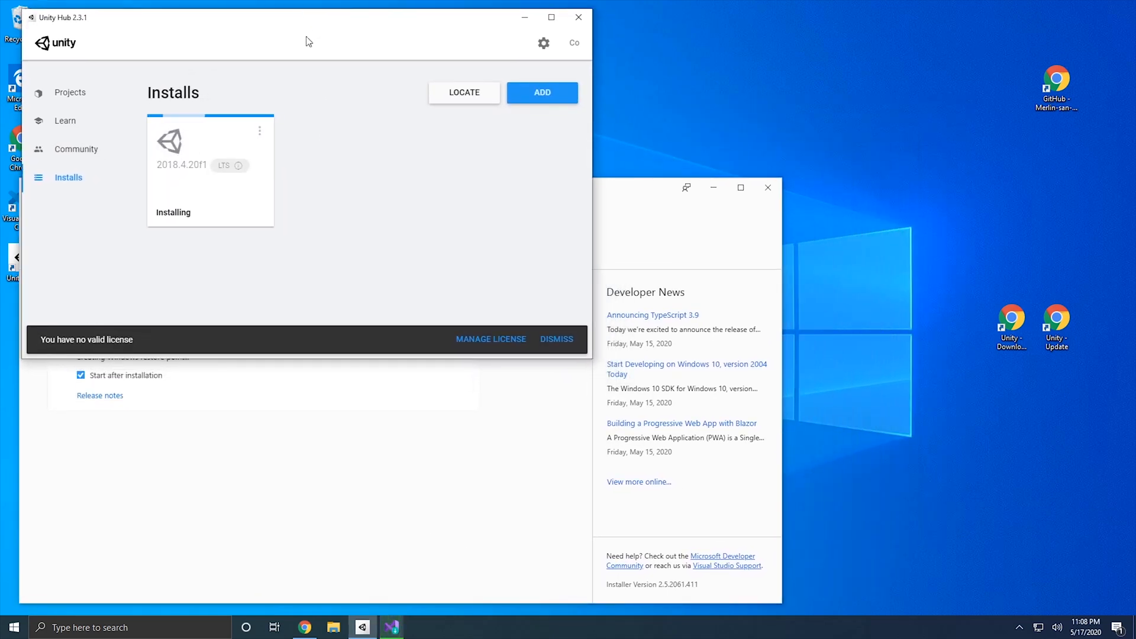
Switch to Chrome, open vrchat.com in a new tab, log in and go to the Download page
click(302, 632)
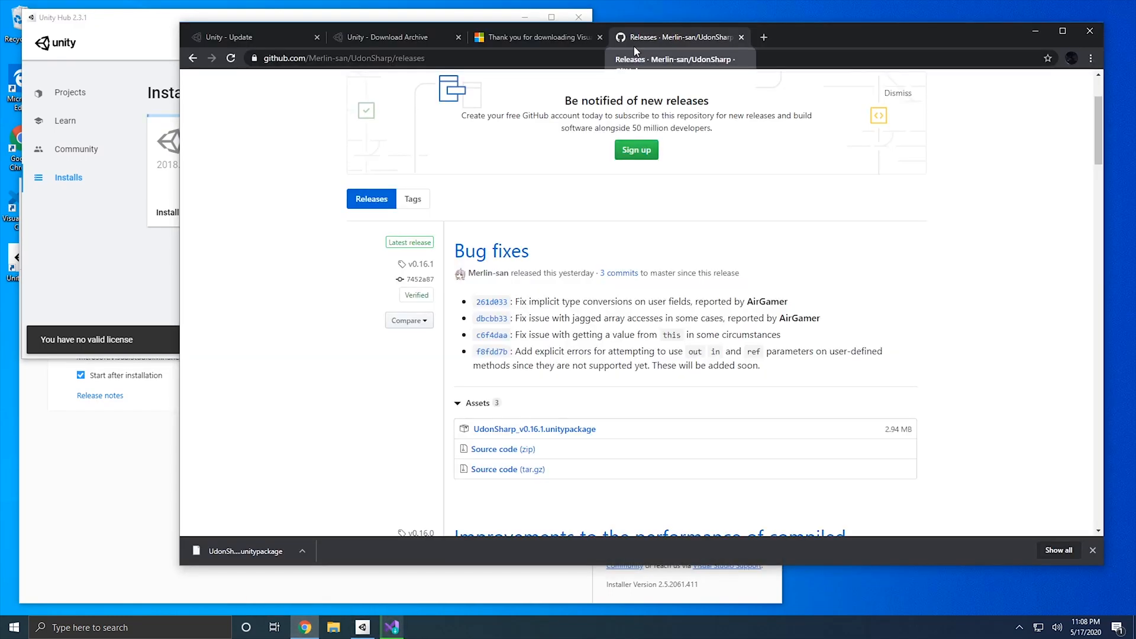
click(764, 36)
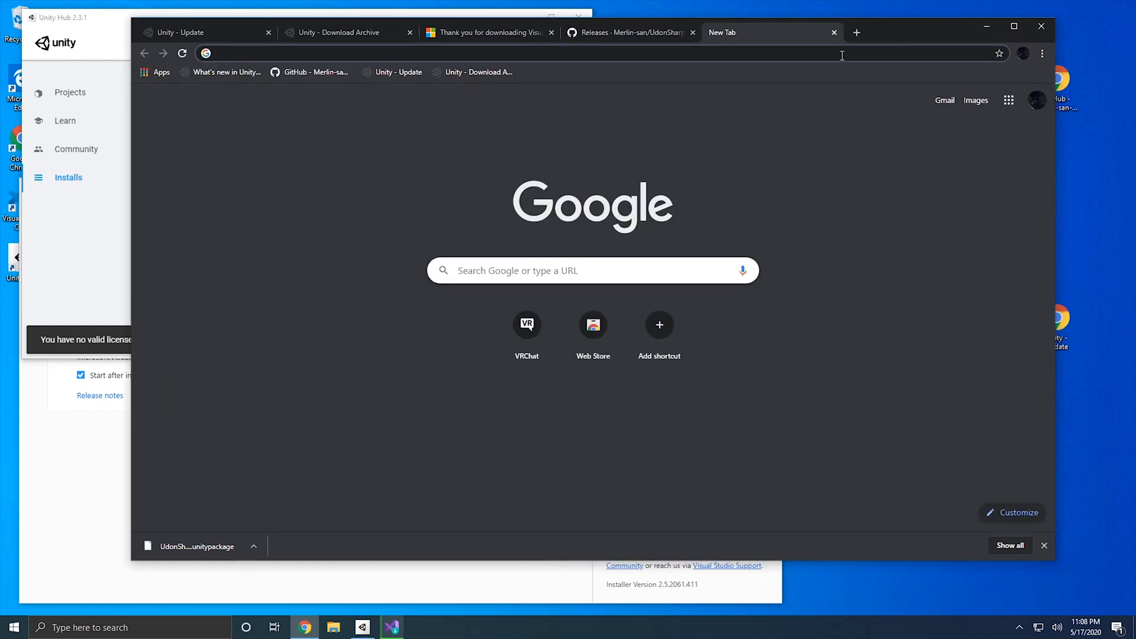
text(vrchat)
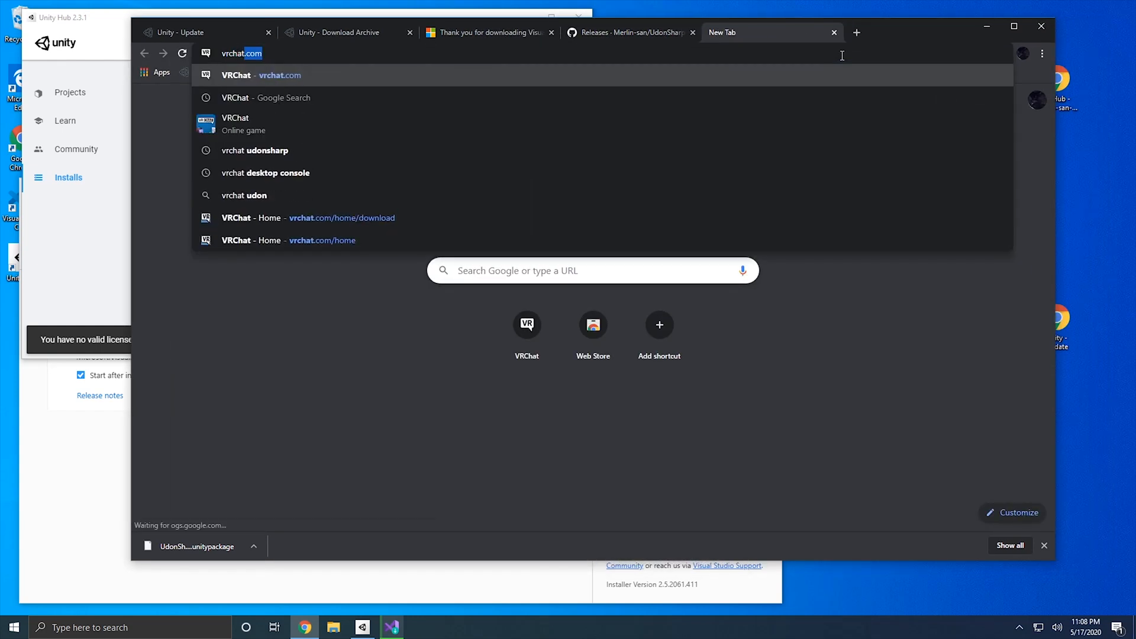
text(.com)
key(Return)
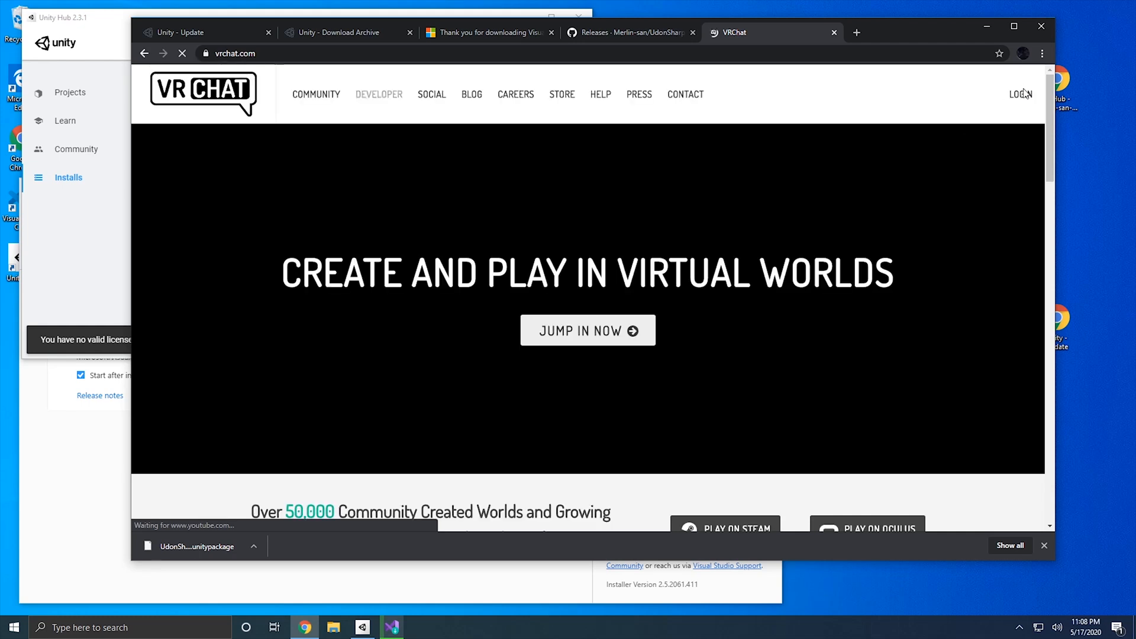
click(1024, 93)
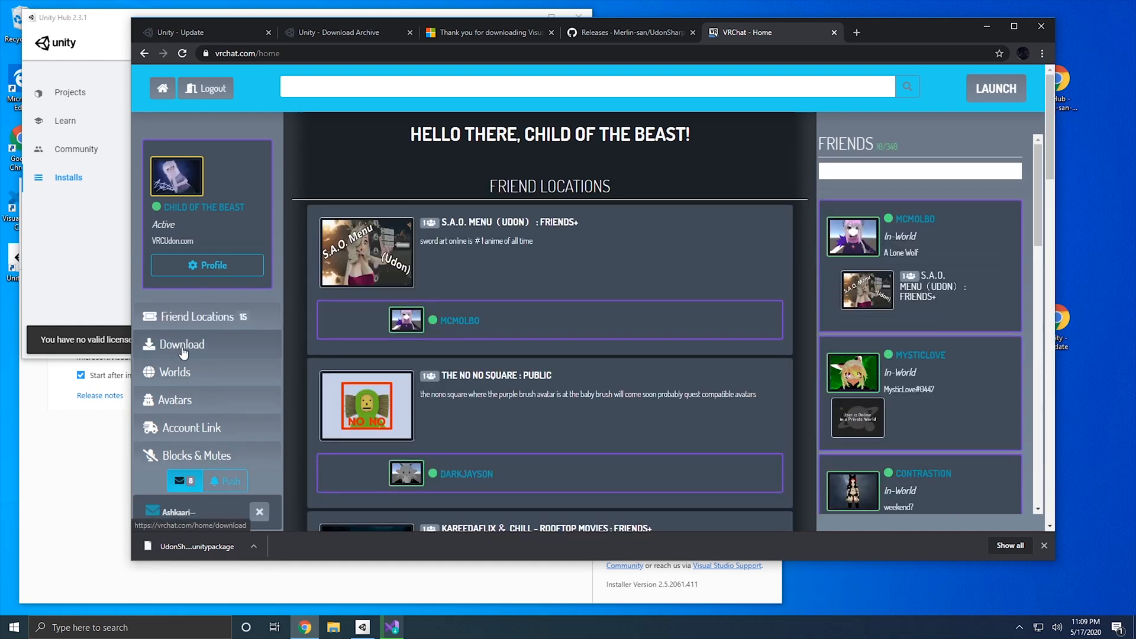
click(177, 344)
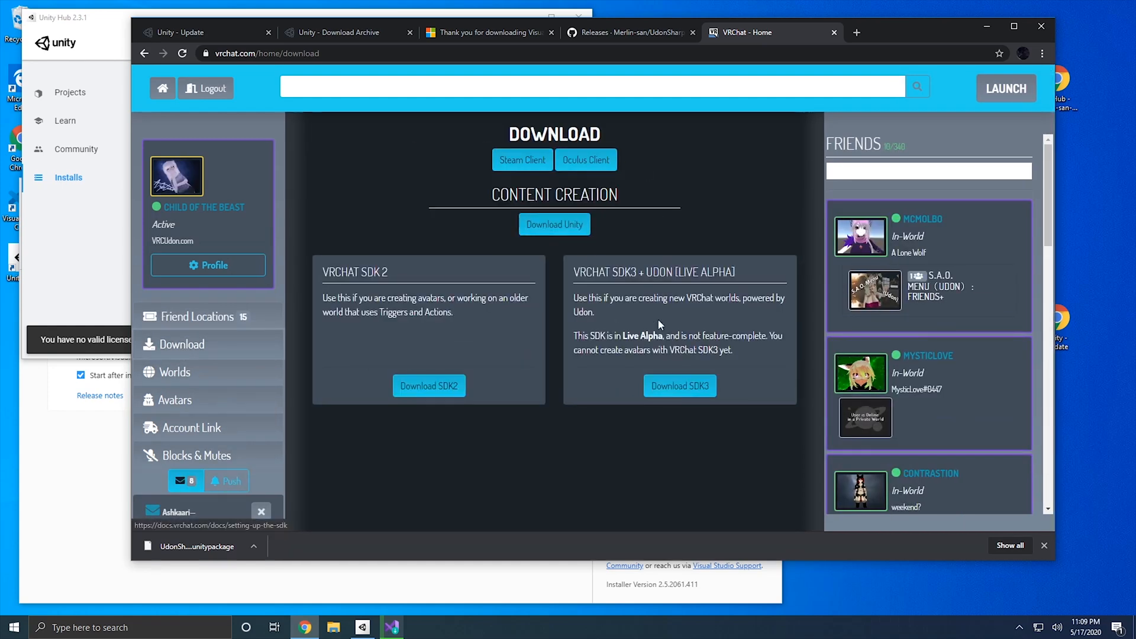
Download VRChat SDK3 + Udon, place a copy of the VRCSDK3 unitypackage on the desktop, and minimize Chrome
drag(574, 272, 756, 277)
click(686, 329)
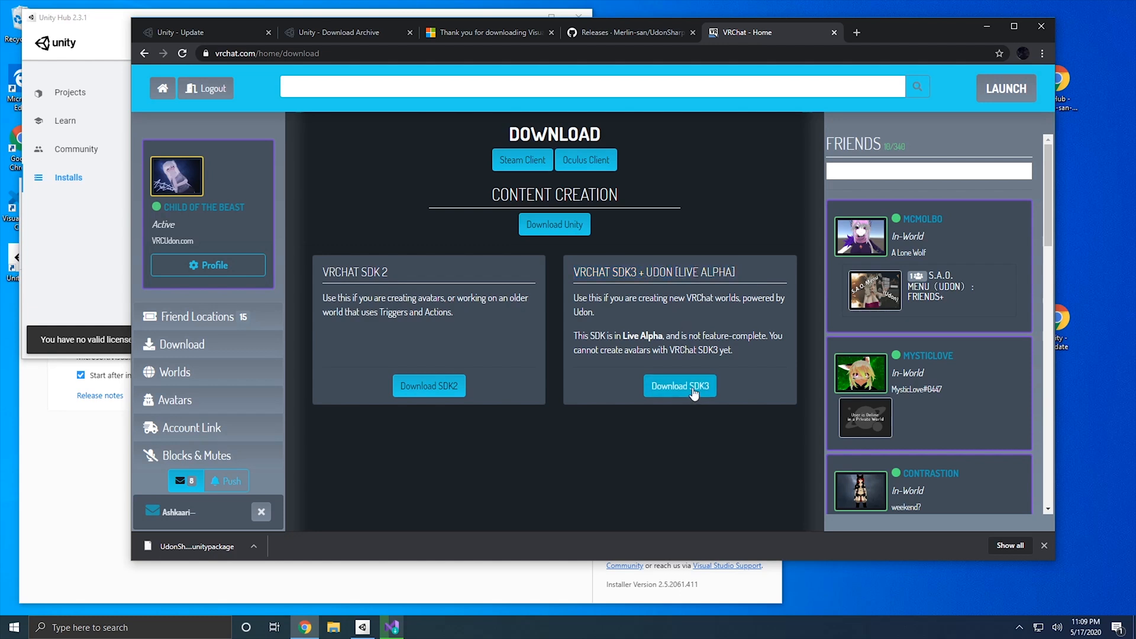
click(696, 394)
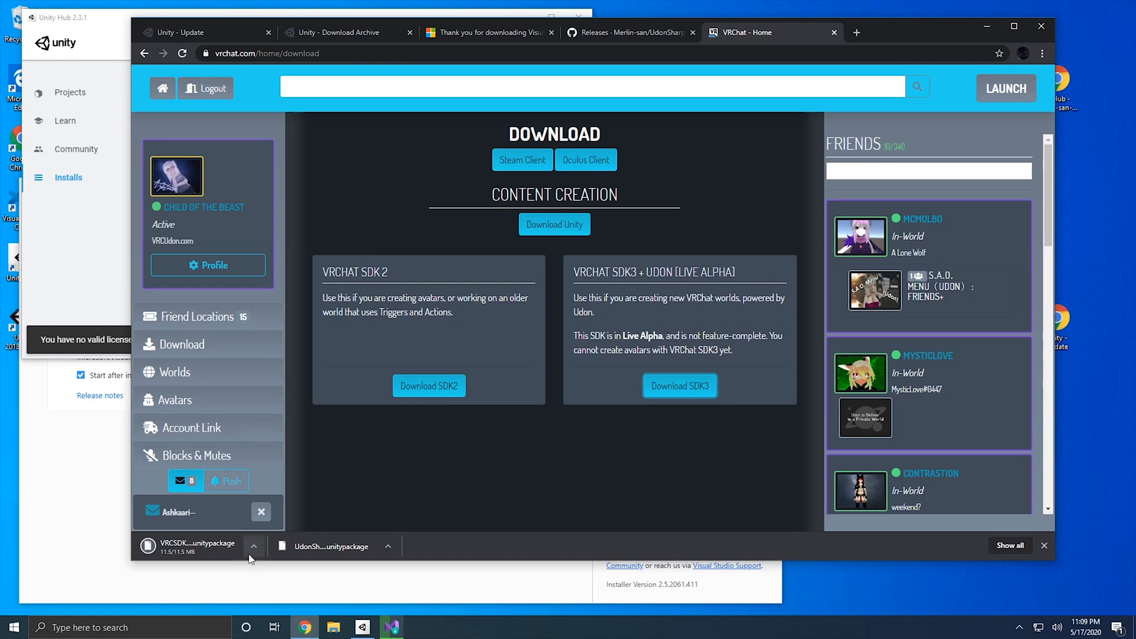
click(254, 546)
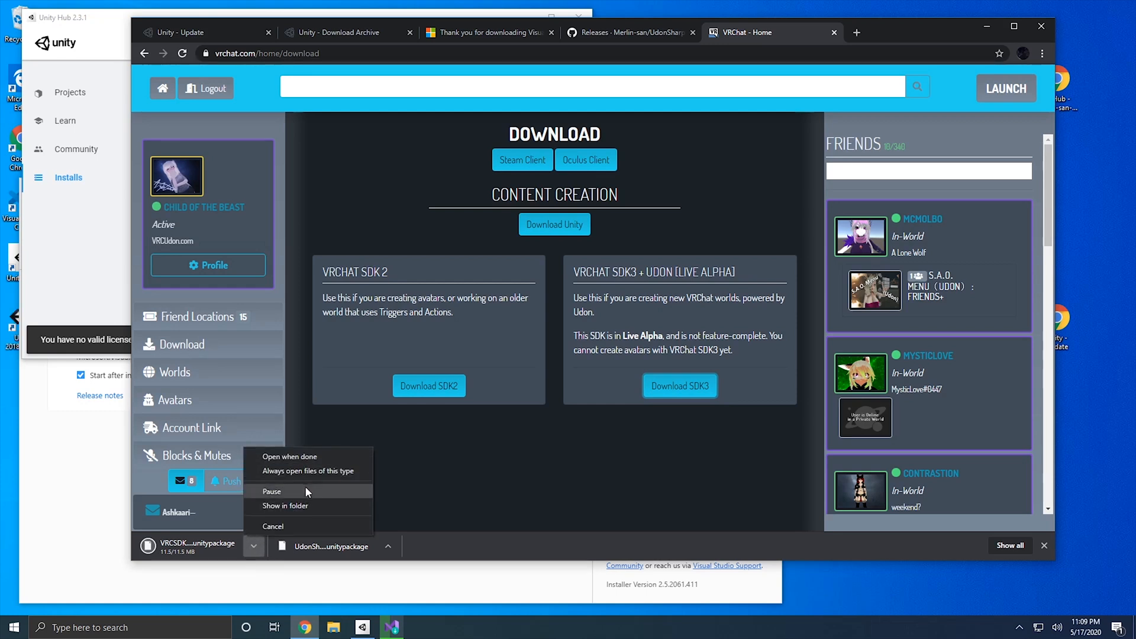
click(307, 507)
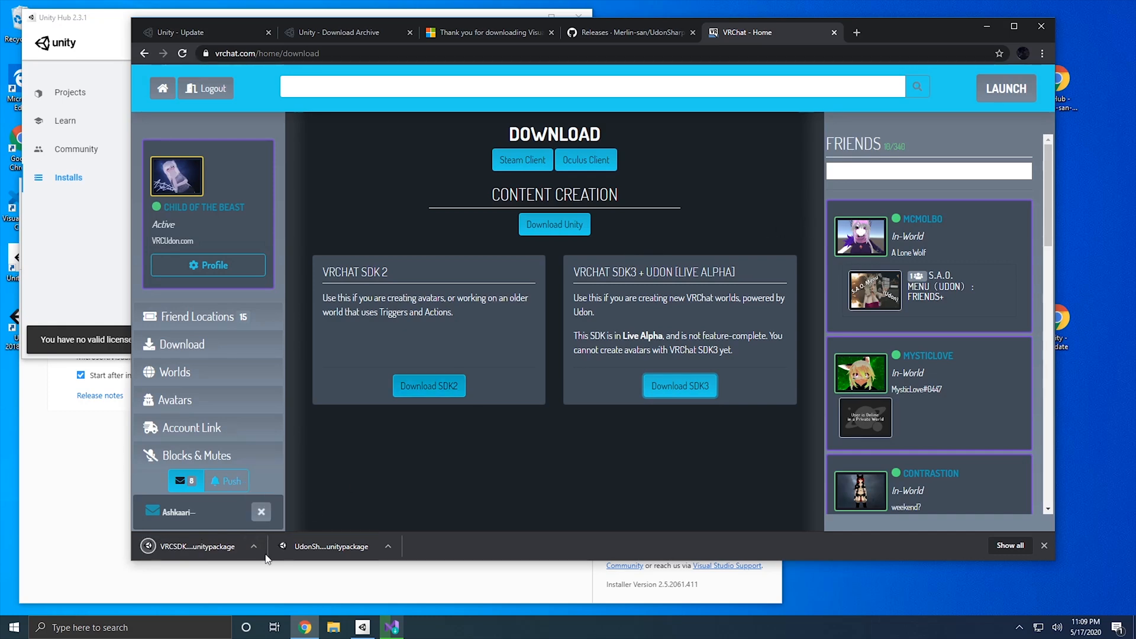
click(207, 546)
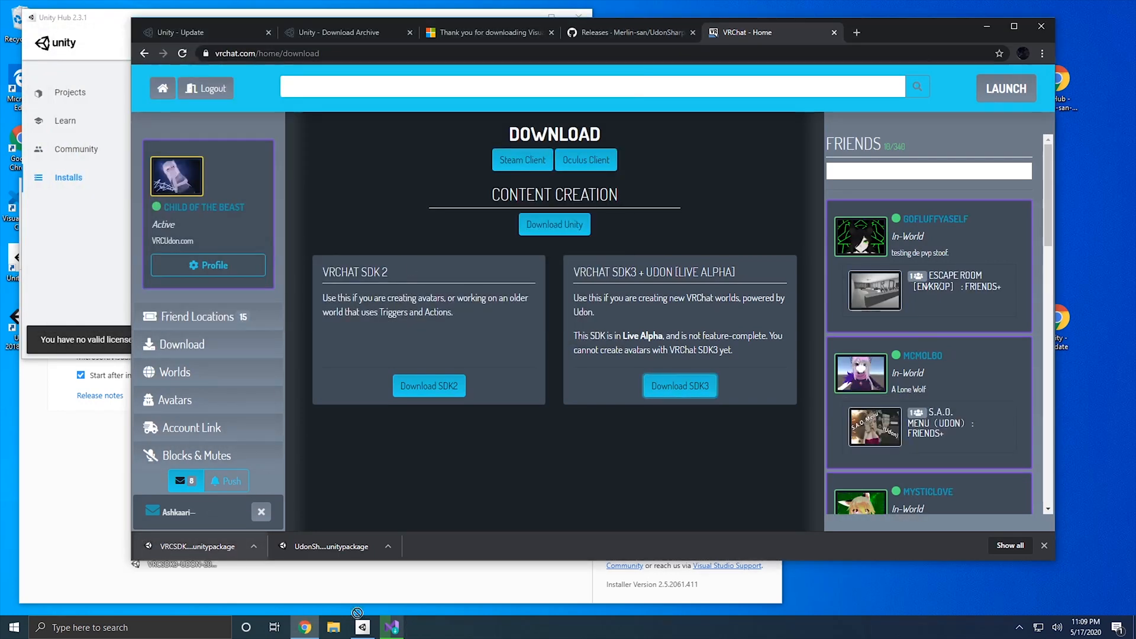
drag(865, 581, 864, 581)
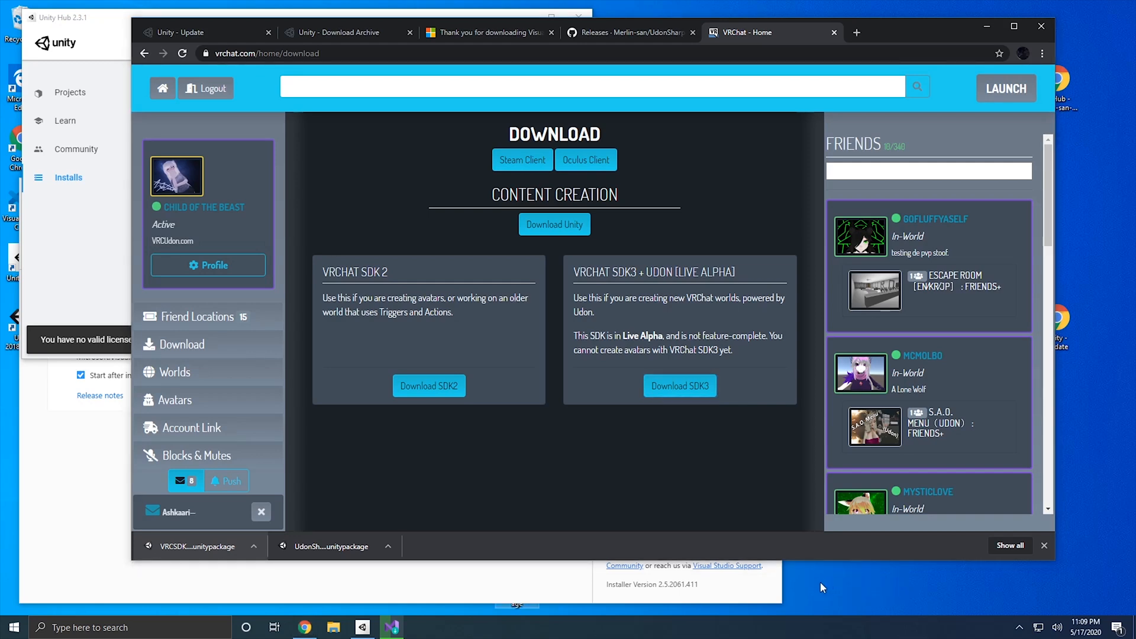
click(987, 26)
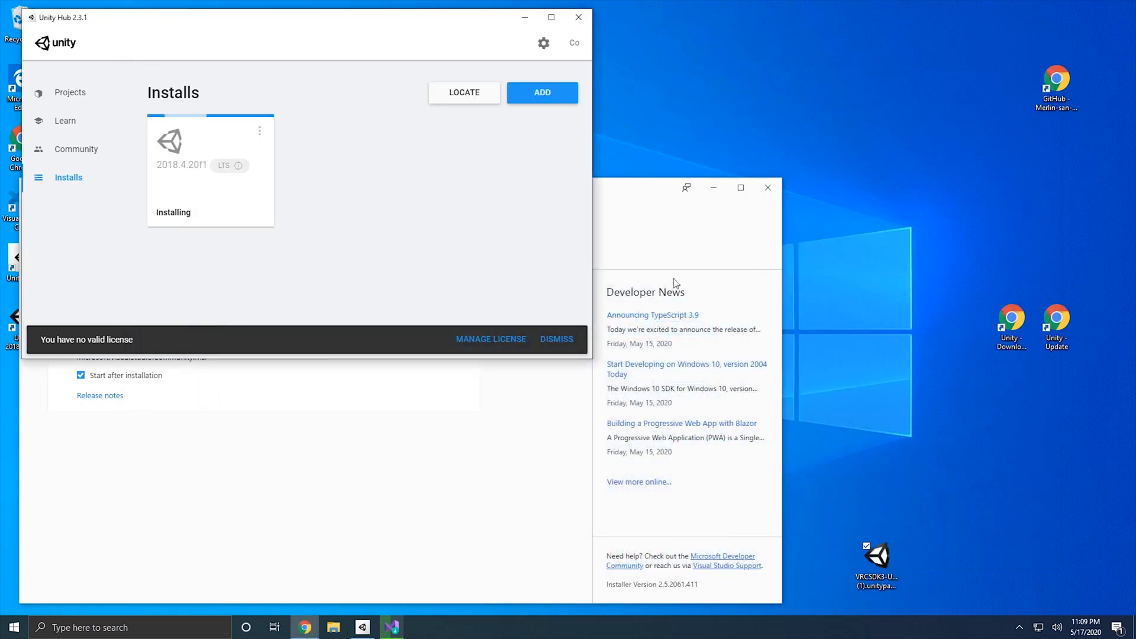
Narrow and reposition the Visual Studio Installer window, and place the UdonSharp and VRCSDK3 packages together below the GitHub shortcut on the desktop
click(623, 200)
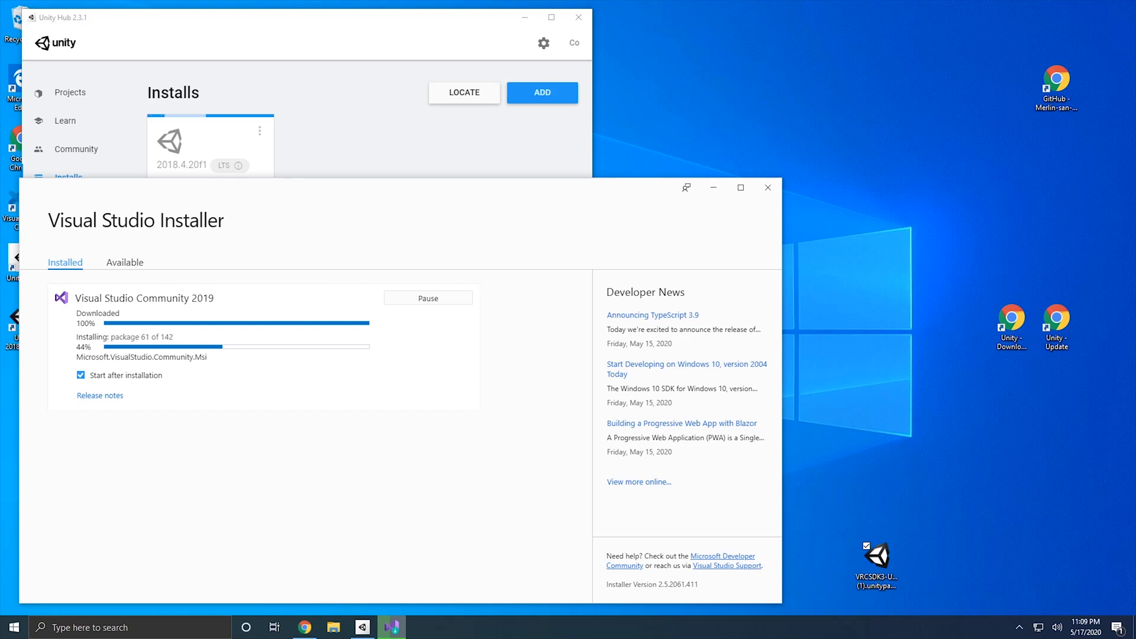
drag(782, 306, 615, 306)
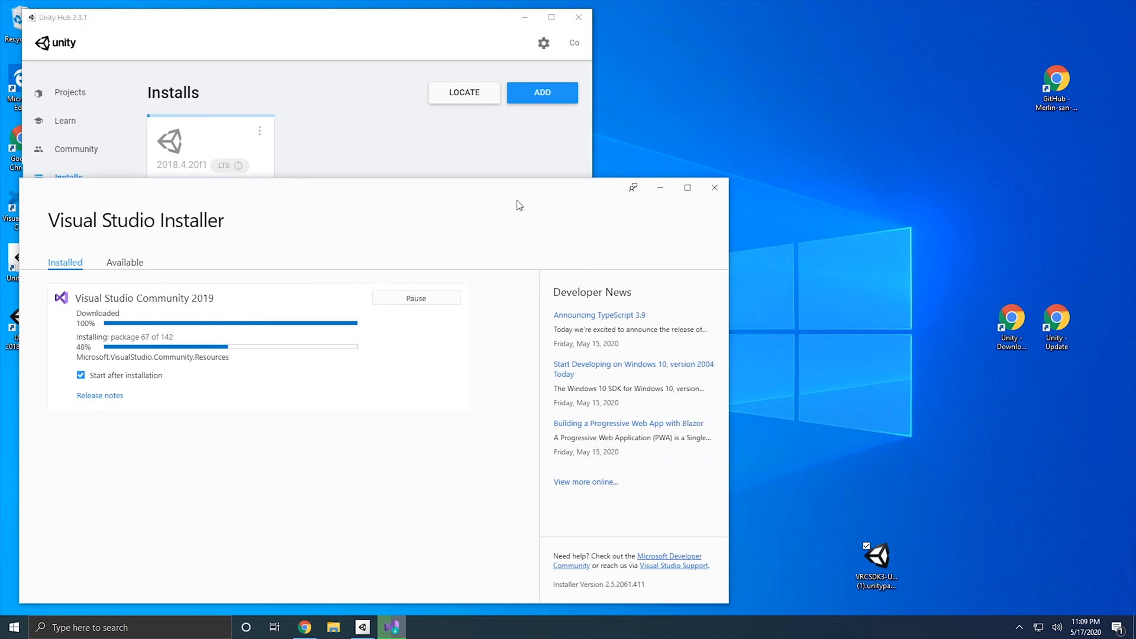
drag(510, 191, 528, 102)
drag(467, 523, 1060, 190)
click(646, 556)
ctrl+click(891, 583)
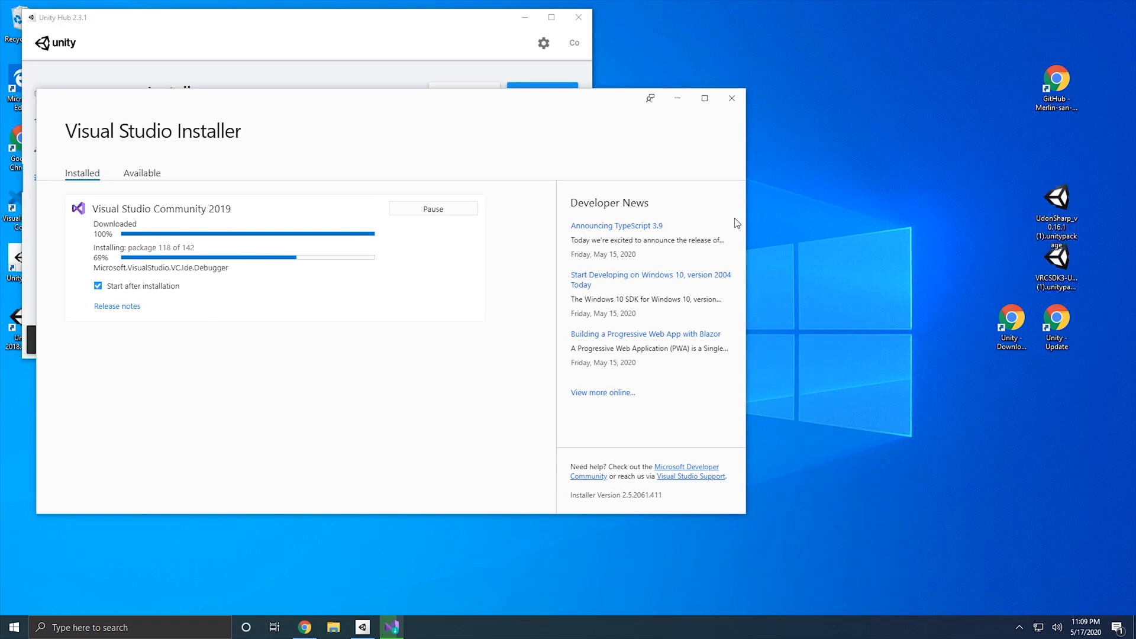
drag(383, 108, 371, 192)
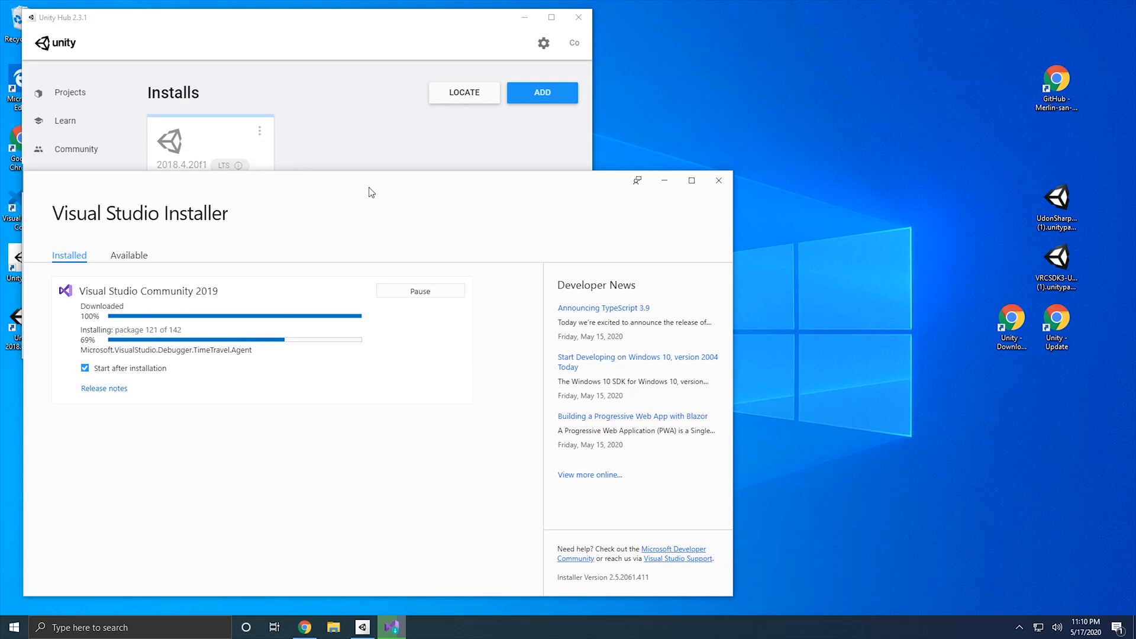
Check the installation progress in Unity Hub and Visual Studio Installer
click(761, 110)
click(341, 41)
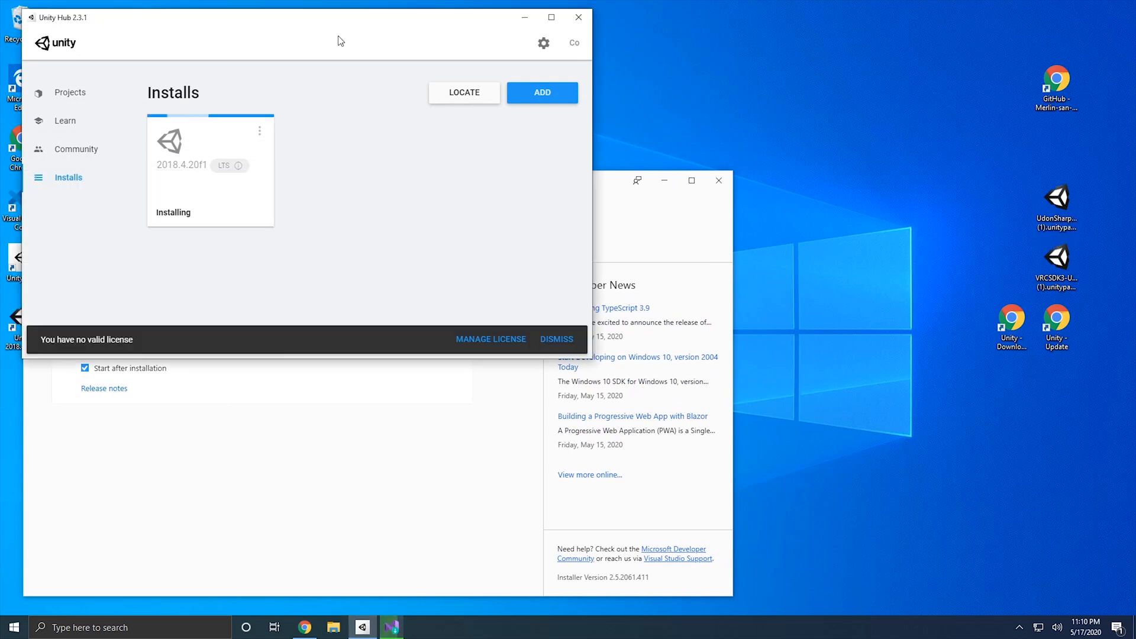
click(347, 525)
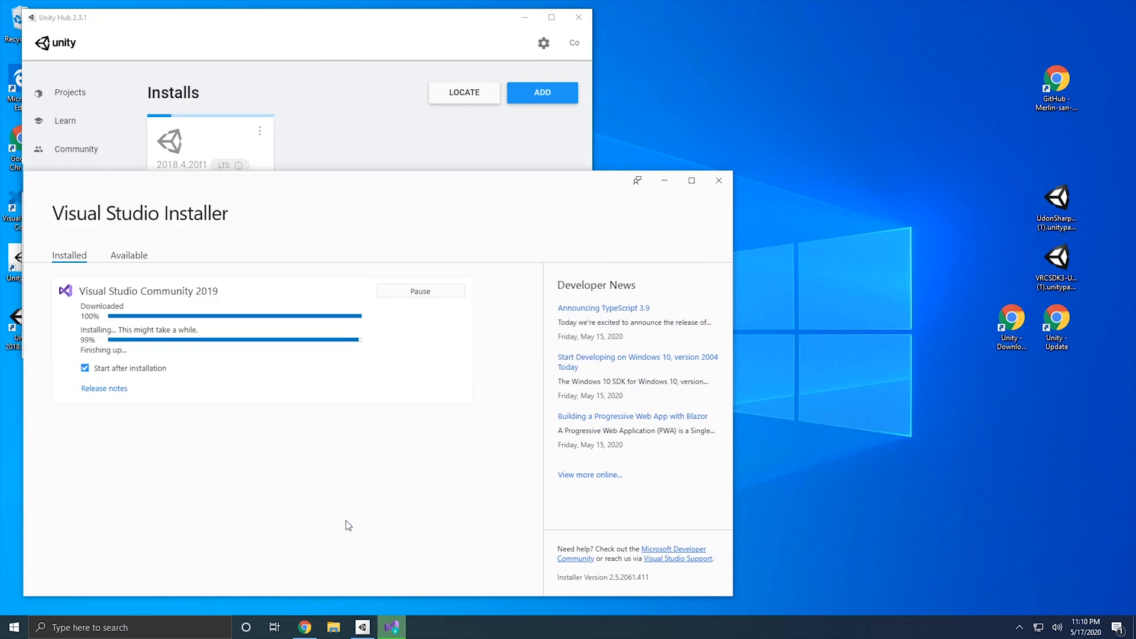
key(alt+Tab)
click(460, 443)
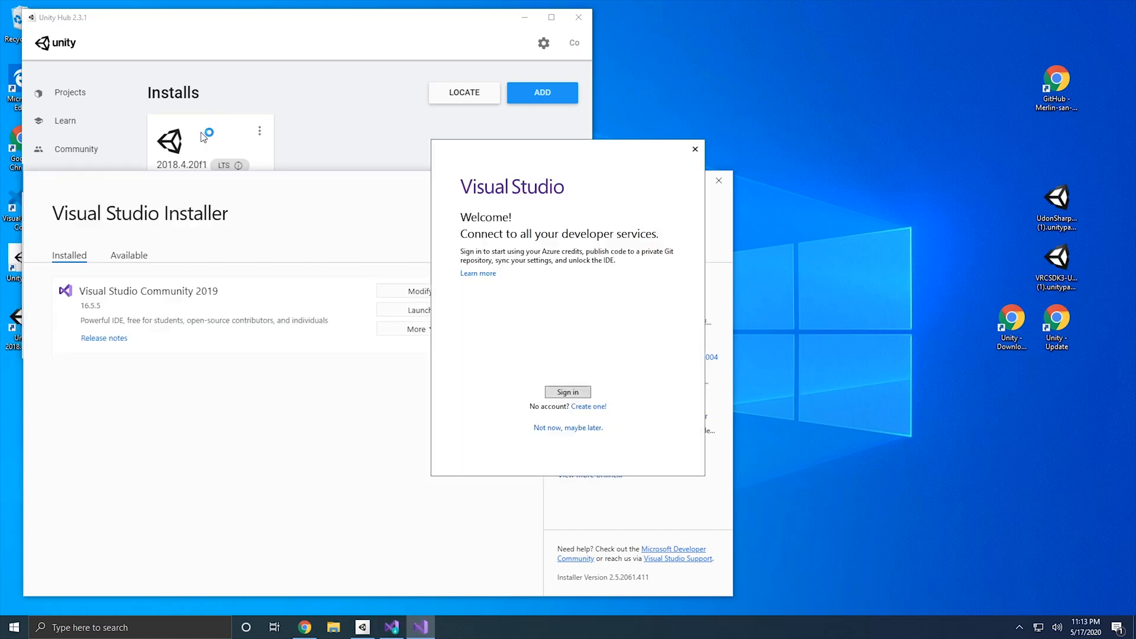
Skip the Visual Studio sign-in, start it with General settings and the Dark theme, and close its start window and the installer
click(539, 429)
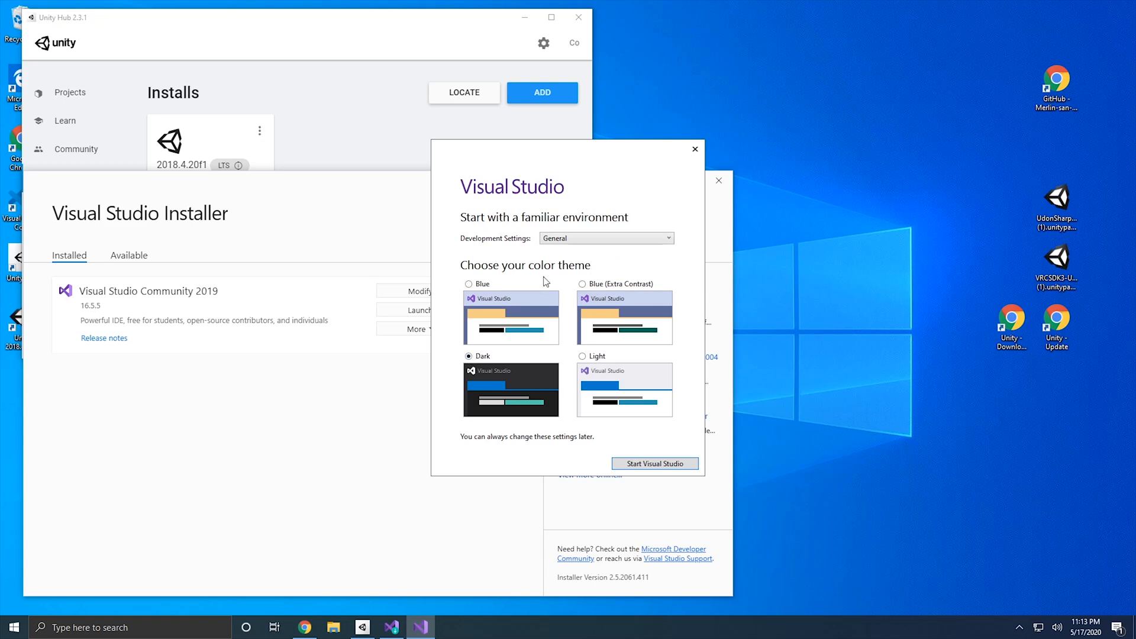
click(652, 467)
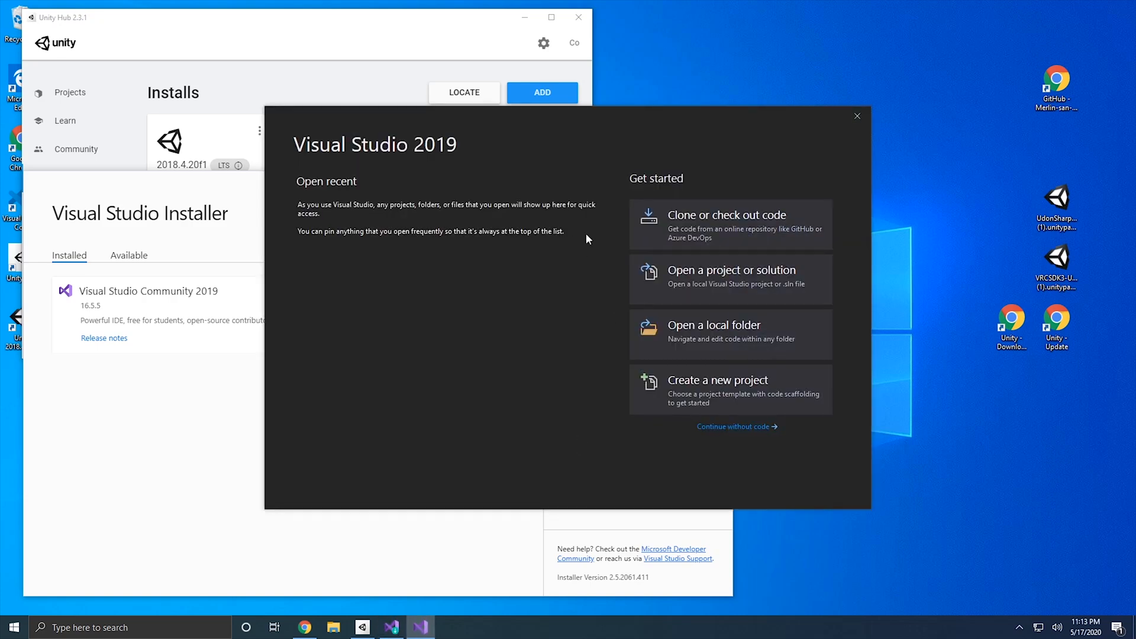
drag(489, 109, 511, 128)
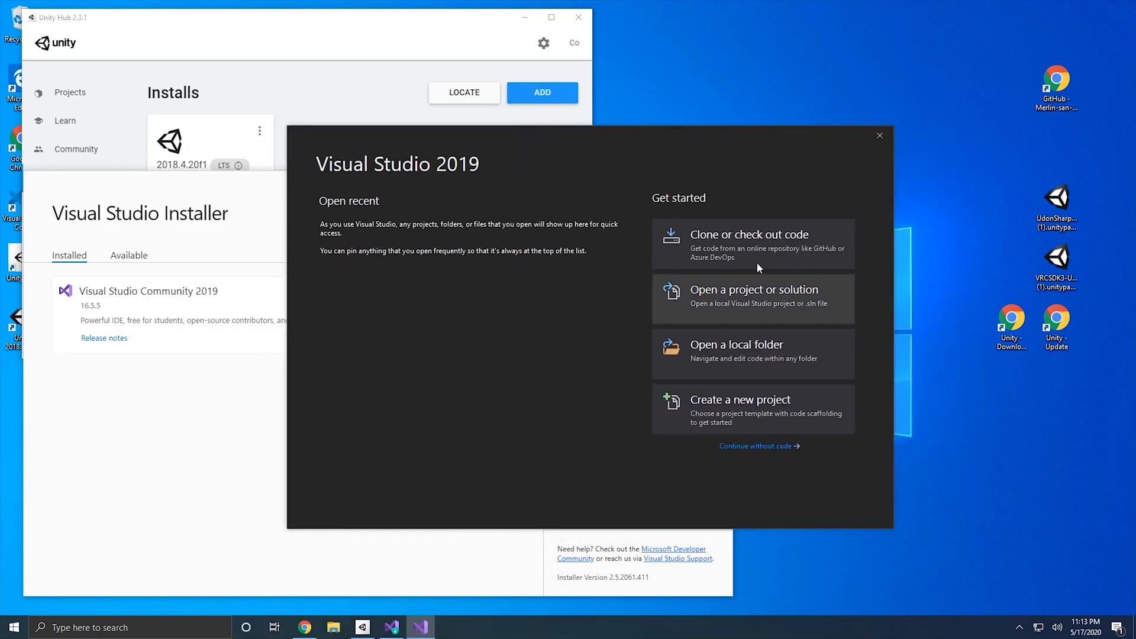
click(880, 135)
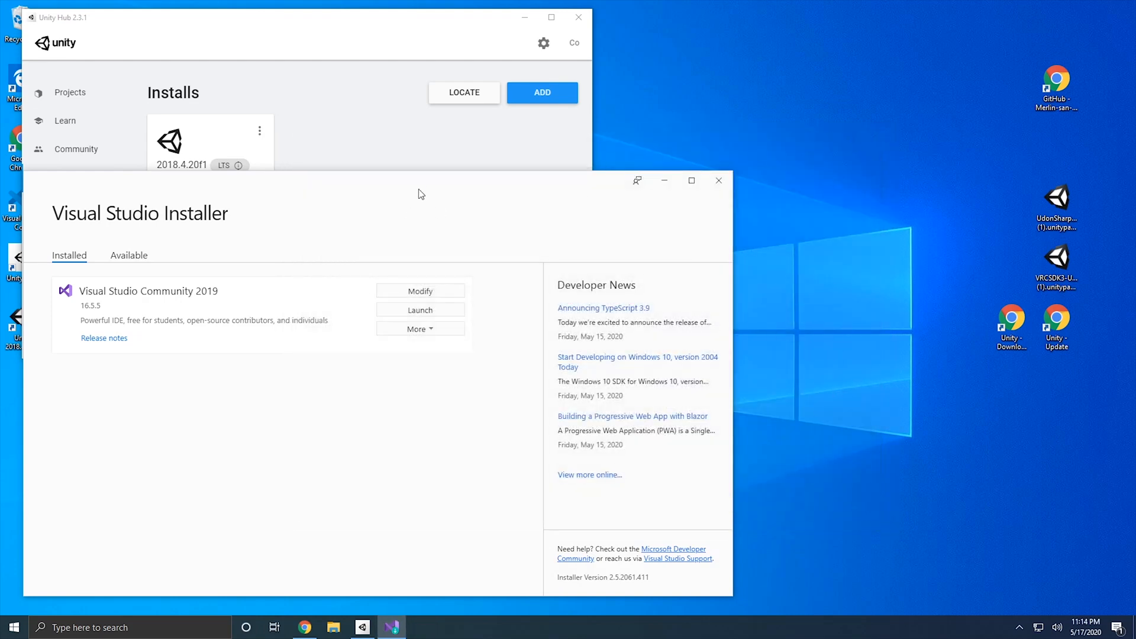
drag(419, 193, 450, 172)
click(819, 161)
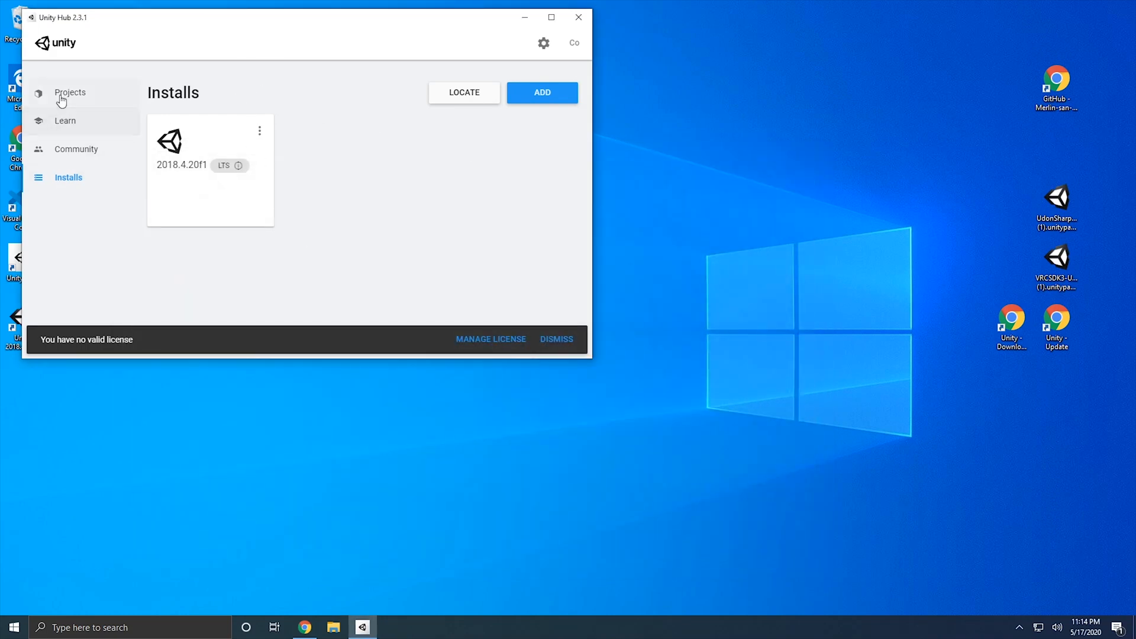
Show the project list in Unity Hub and open license management
click(61, 99)
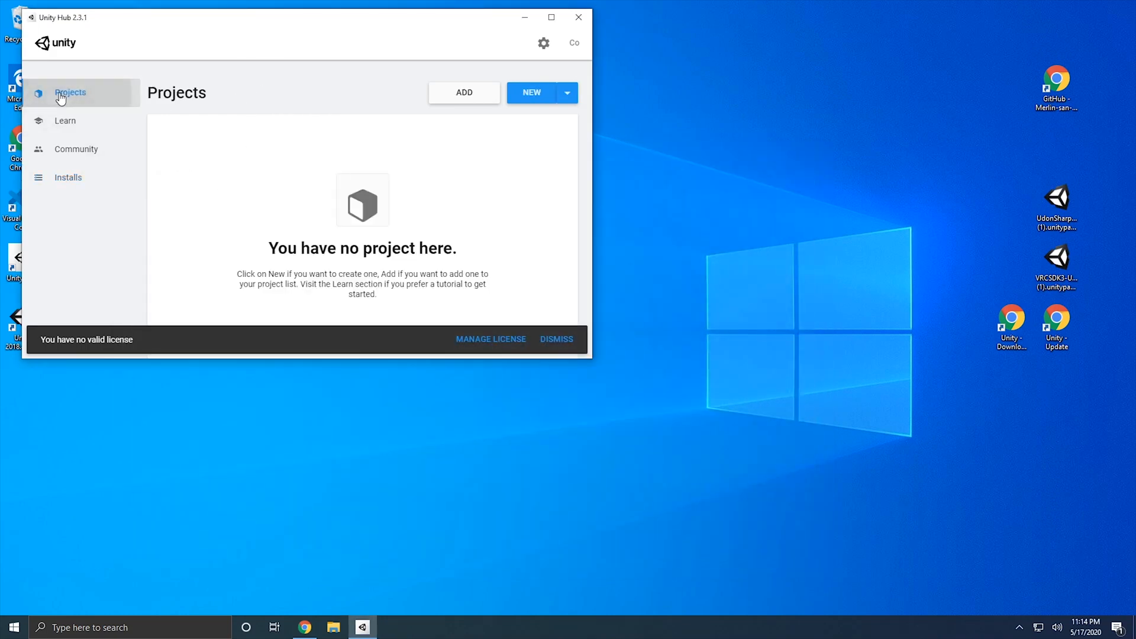
click(486, 342)
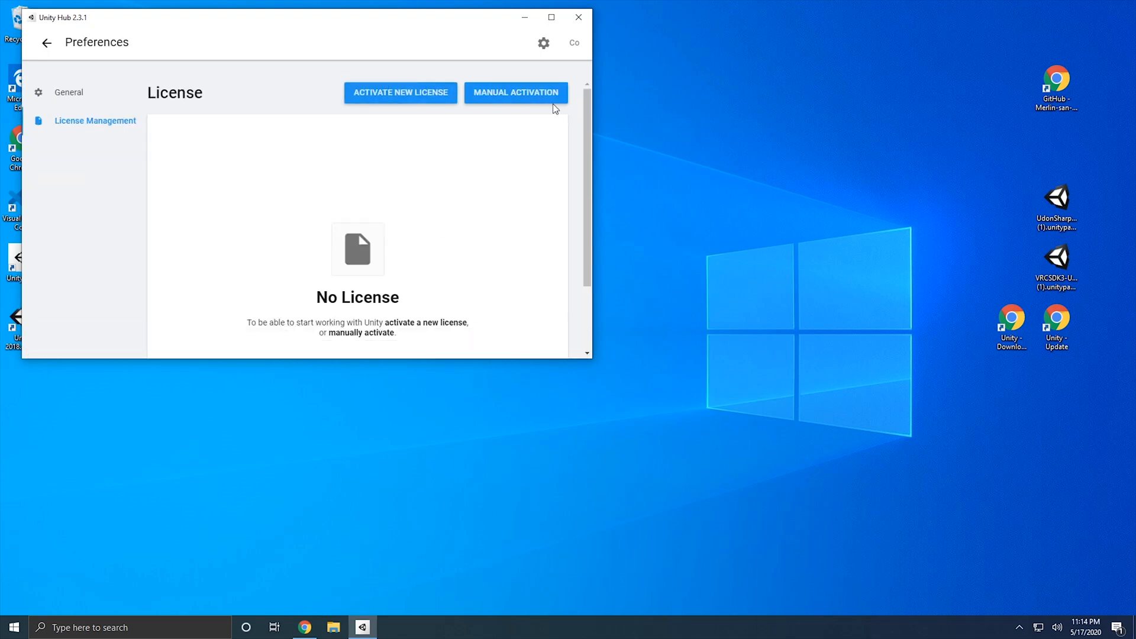
click(512, 98)
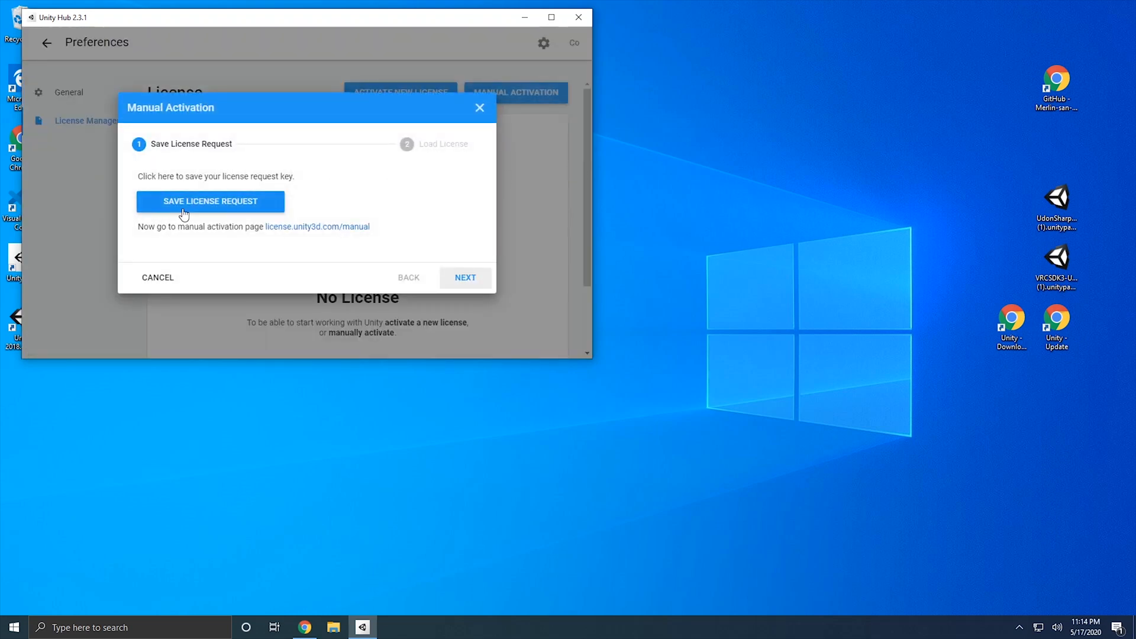
click(229, 204)
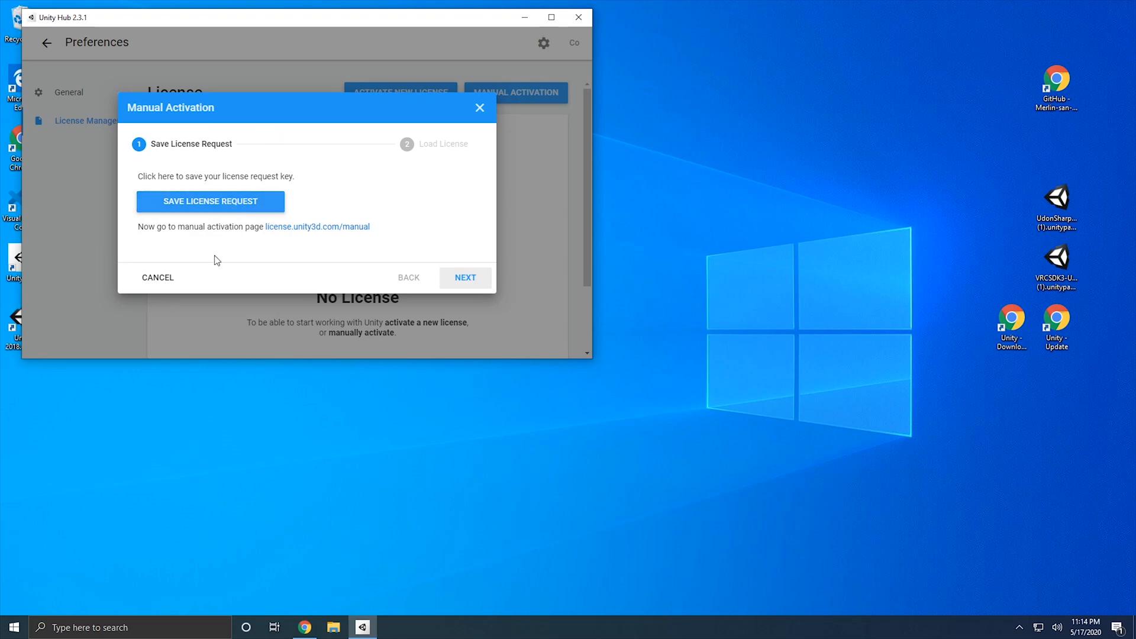
click(525, 301)
Activate a new Unity Personal license with the option for not using Unity in a professional capacity
click(419, 95)
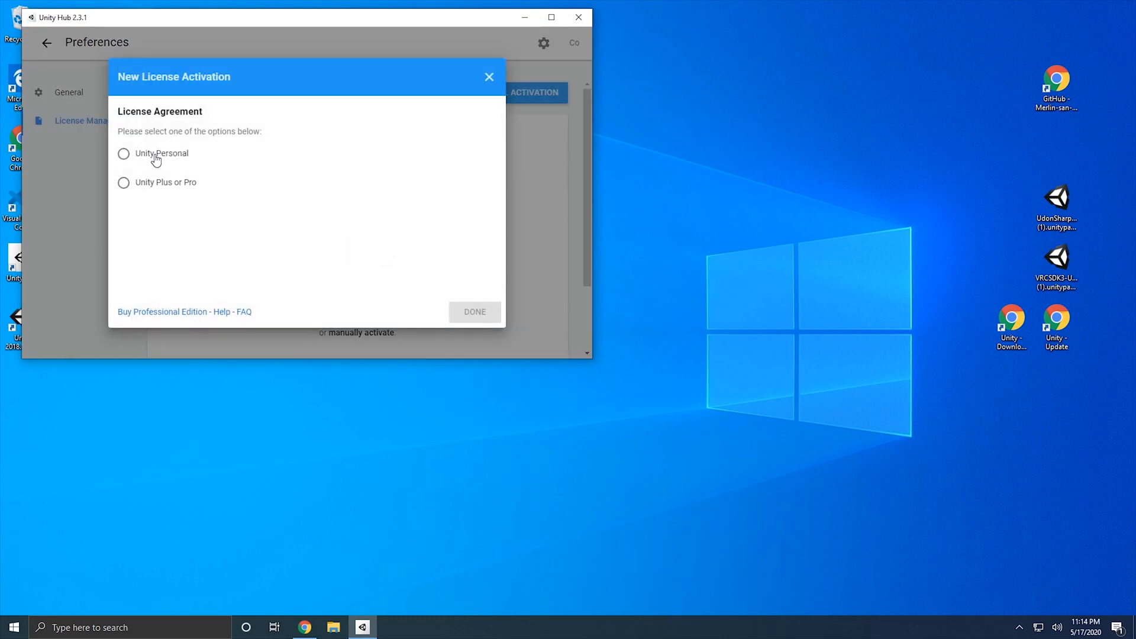
click(155, 156)
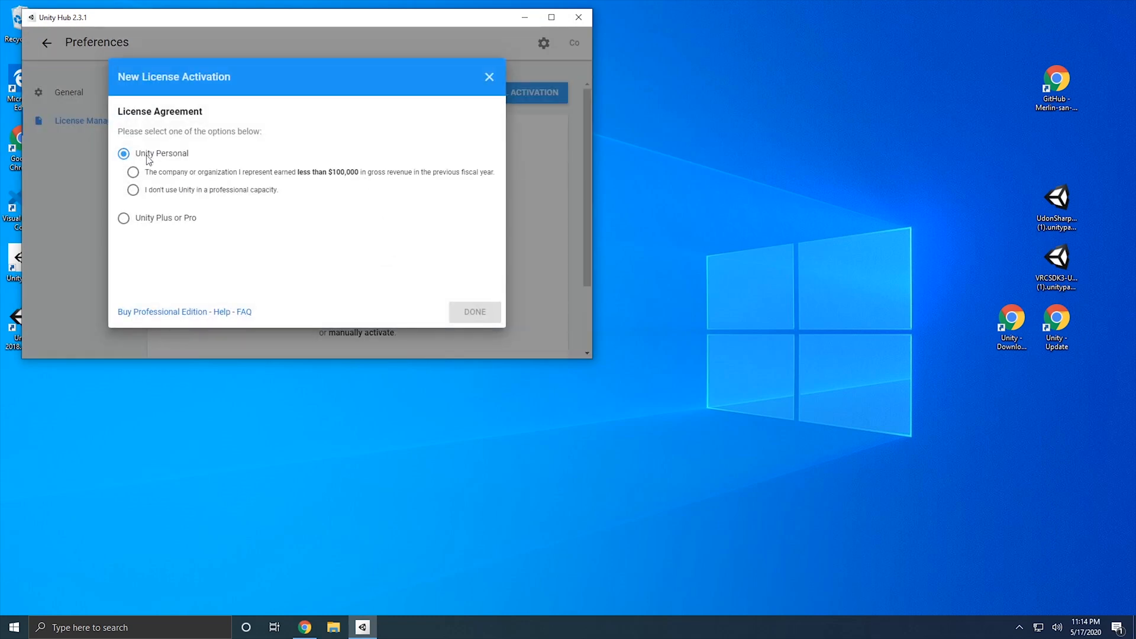
click(185, 176)
click(168, 192)
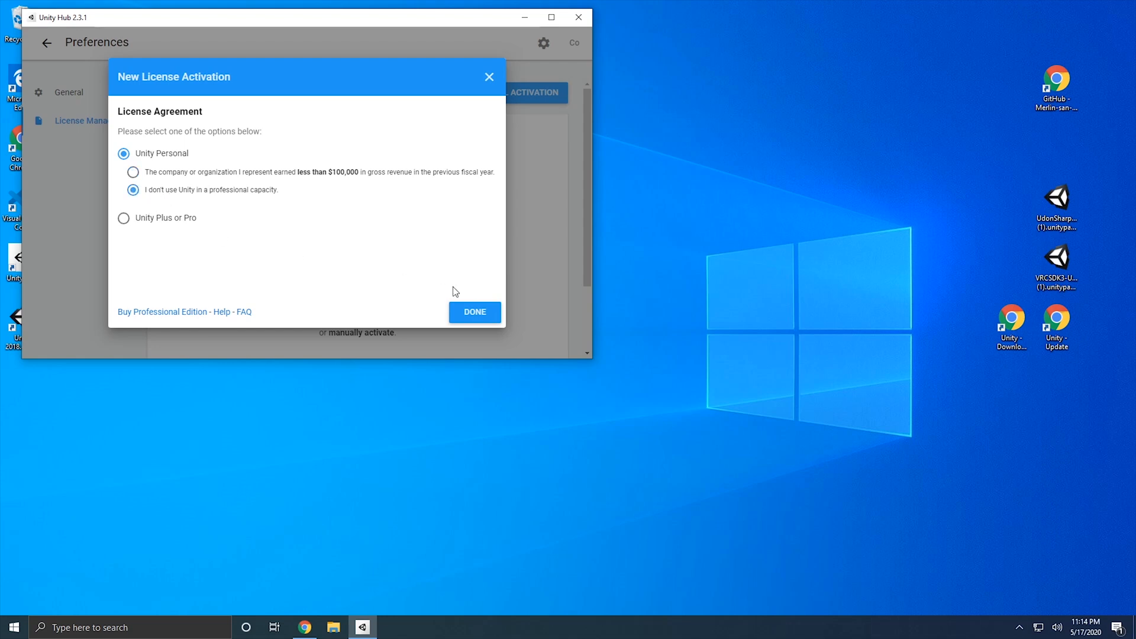
click(477, 319)
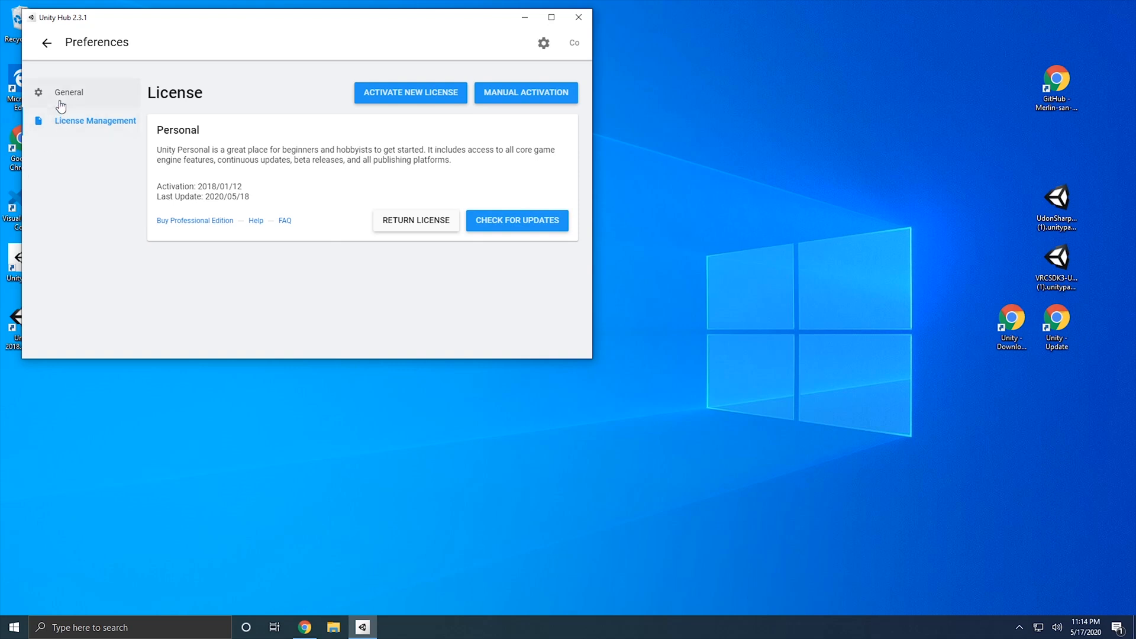
Start a new project with Unity 2018.4.20f1 from the project list and name it My first project
click(46, 43)
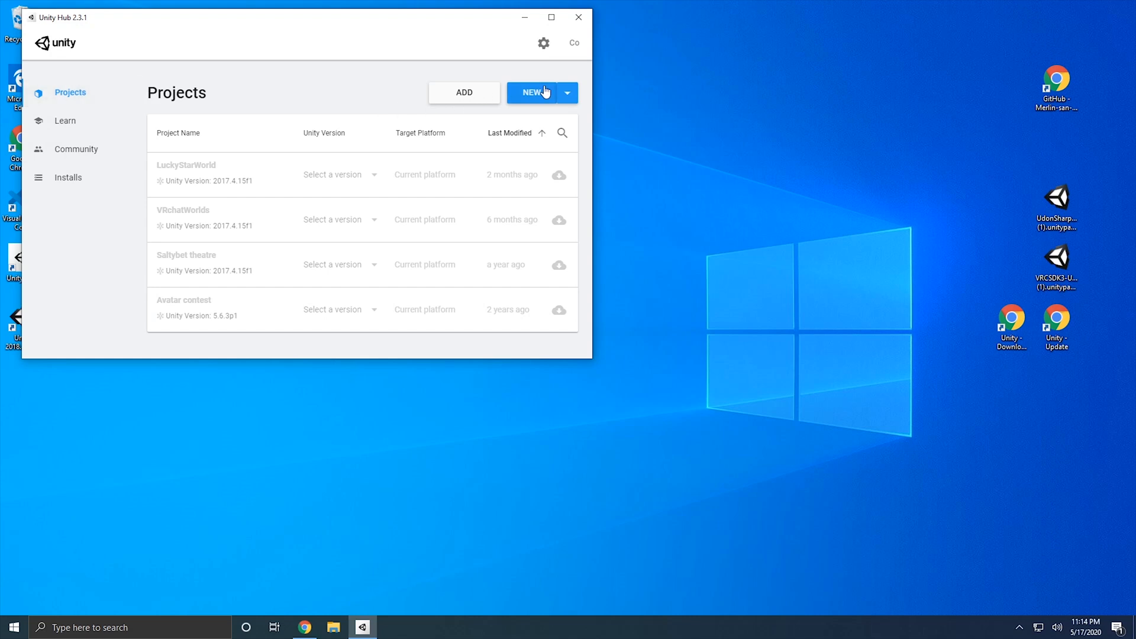
click(569, 93)
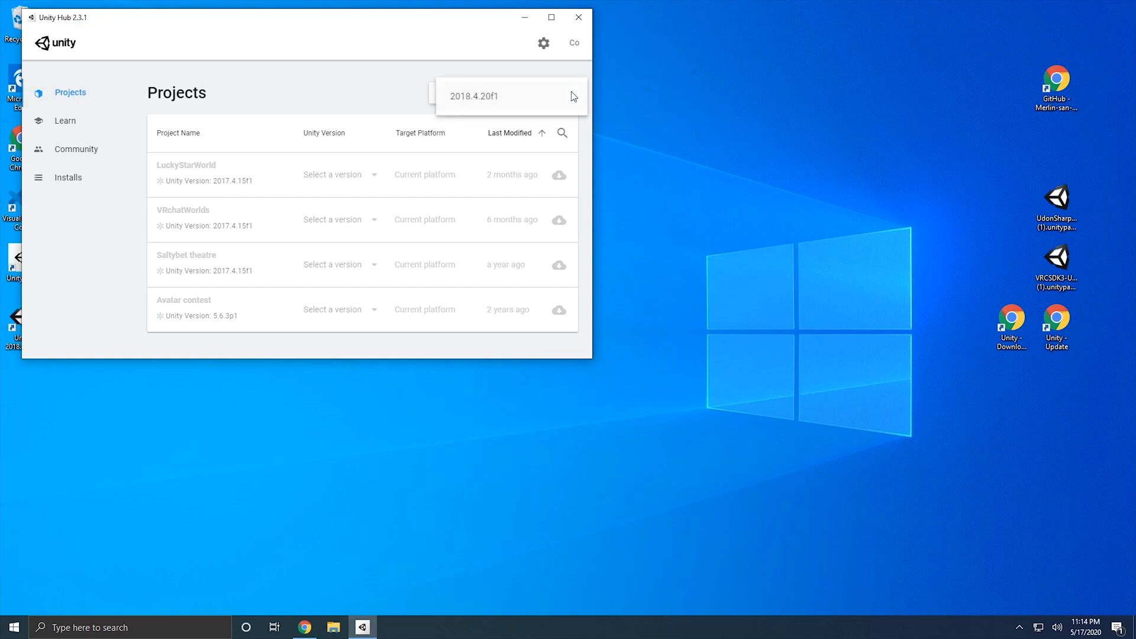
click(477, 100)
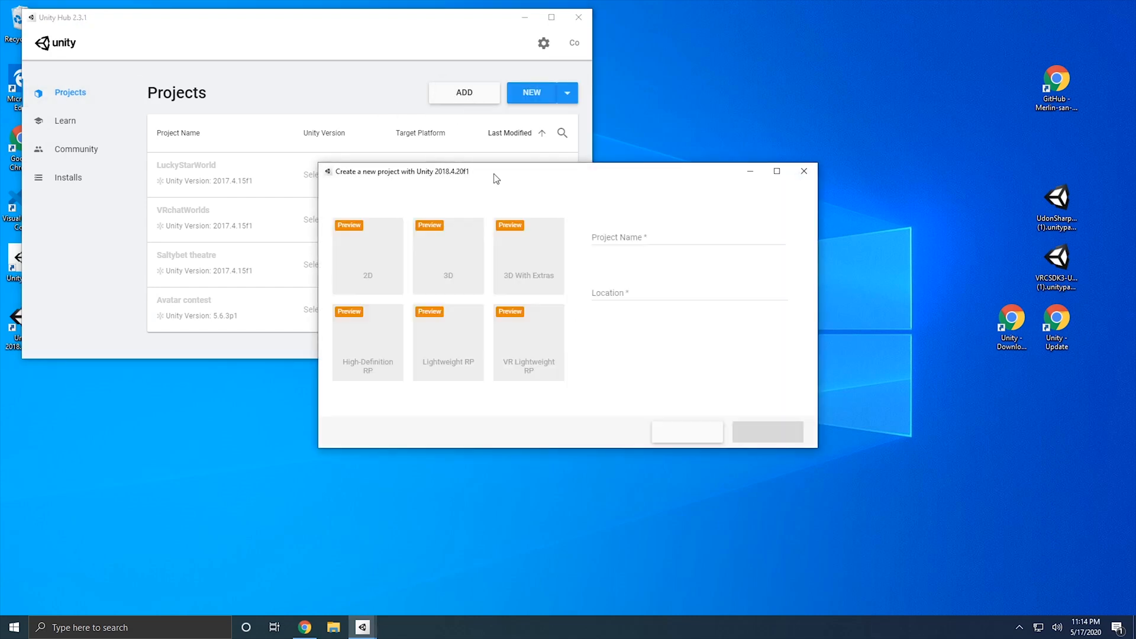
drag(495, 175, 479, 171)
drag(647, 247, 562, 241)
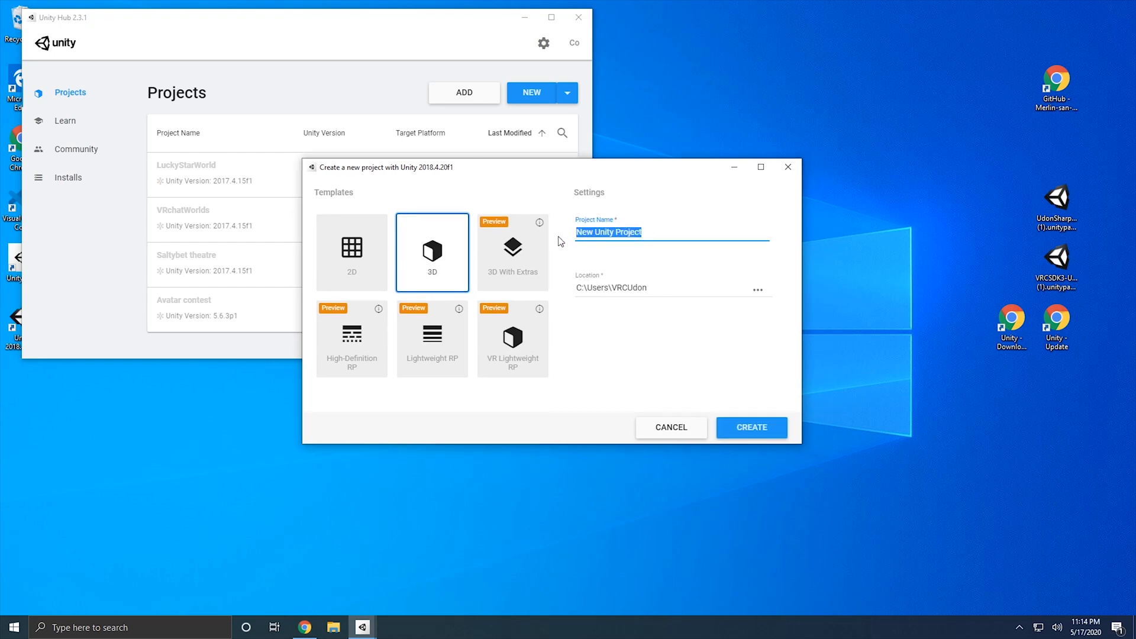
text(My first project)
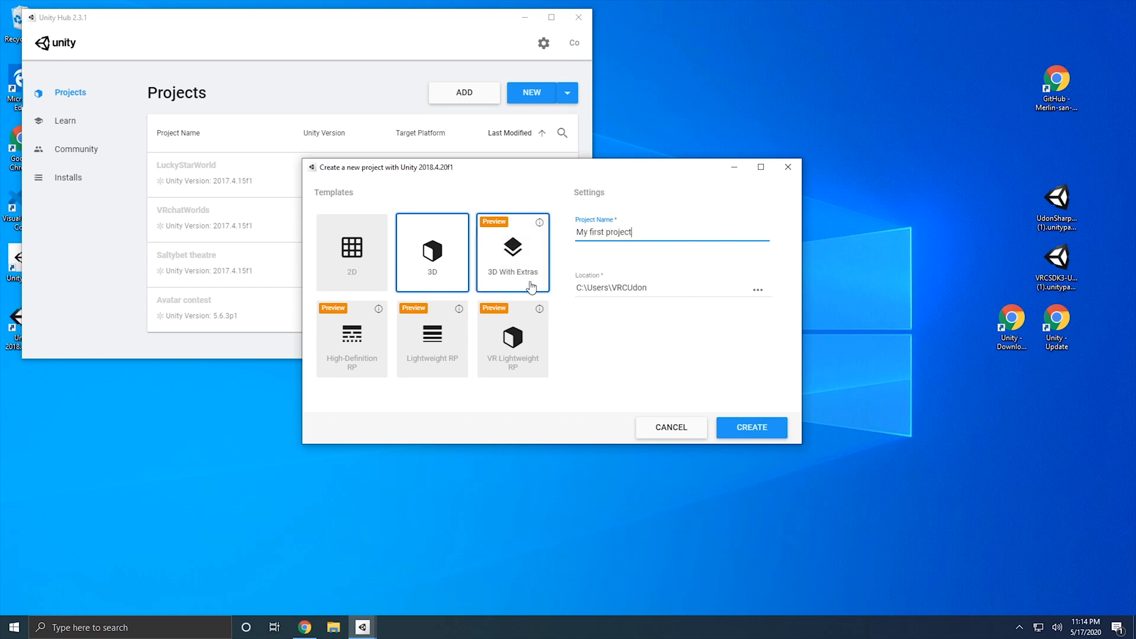
Create the project from the 3D template, keeping C:\Users\VRCUdon as its location
drag(658, 288, 545, 288)
click(617, 288)
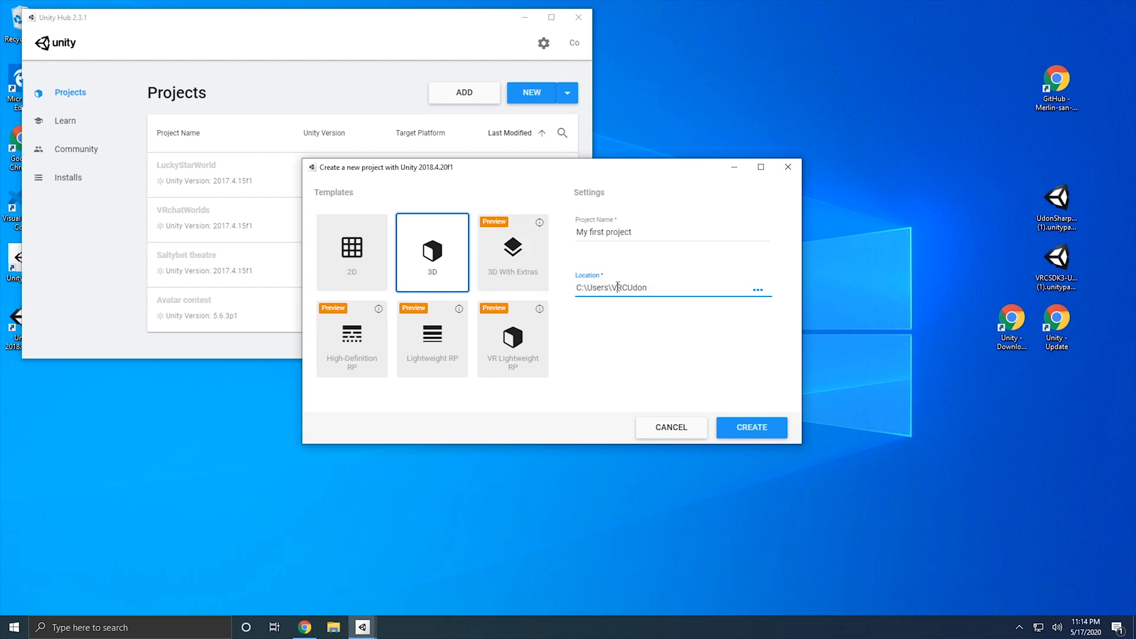
drag(658, 290, 545, 288)
click(617, 287)
click(725, 426)
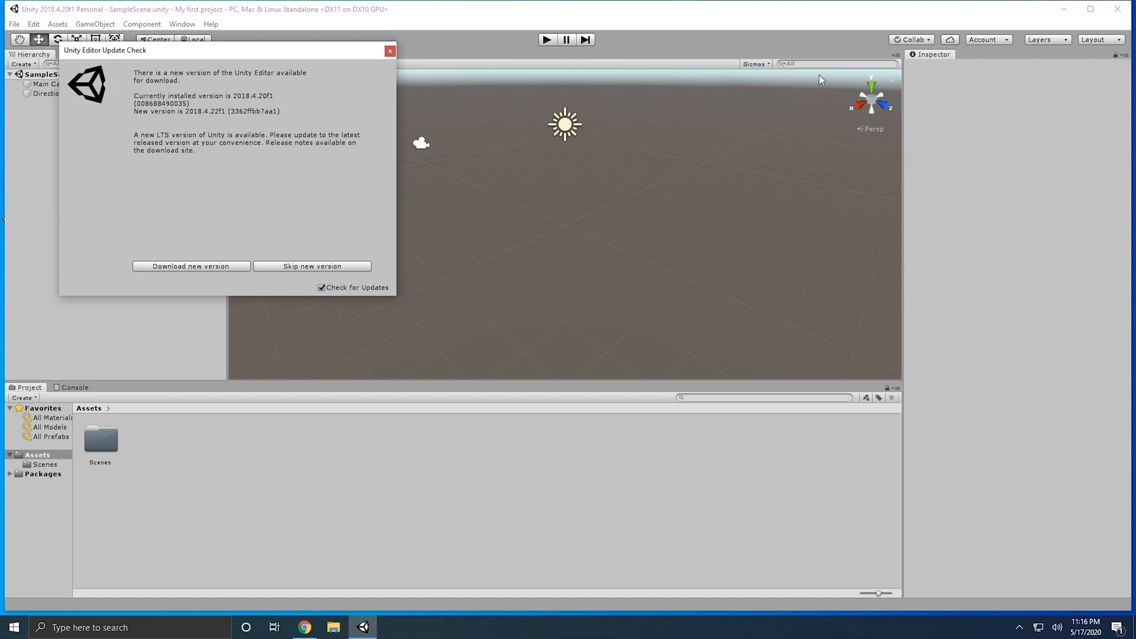
Turn off the editor's update check and skip the new Unity version
drag(255, 53, 300, 68)
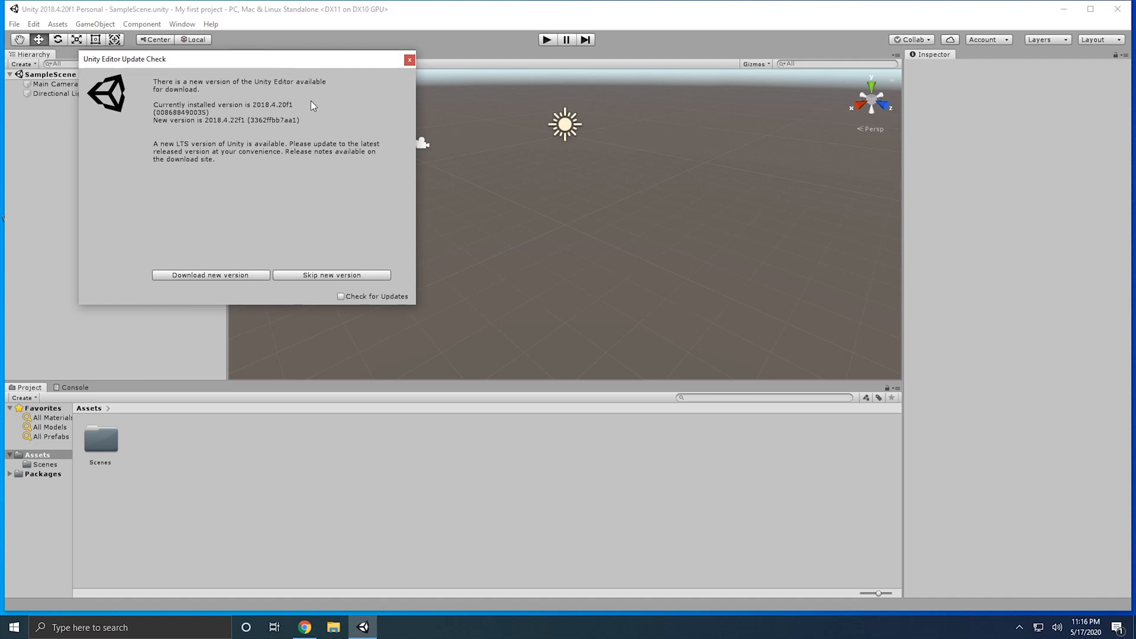
drag(225, 62, 275, 99)
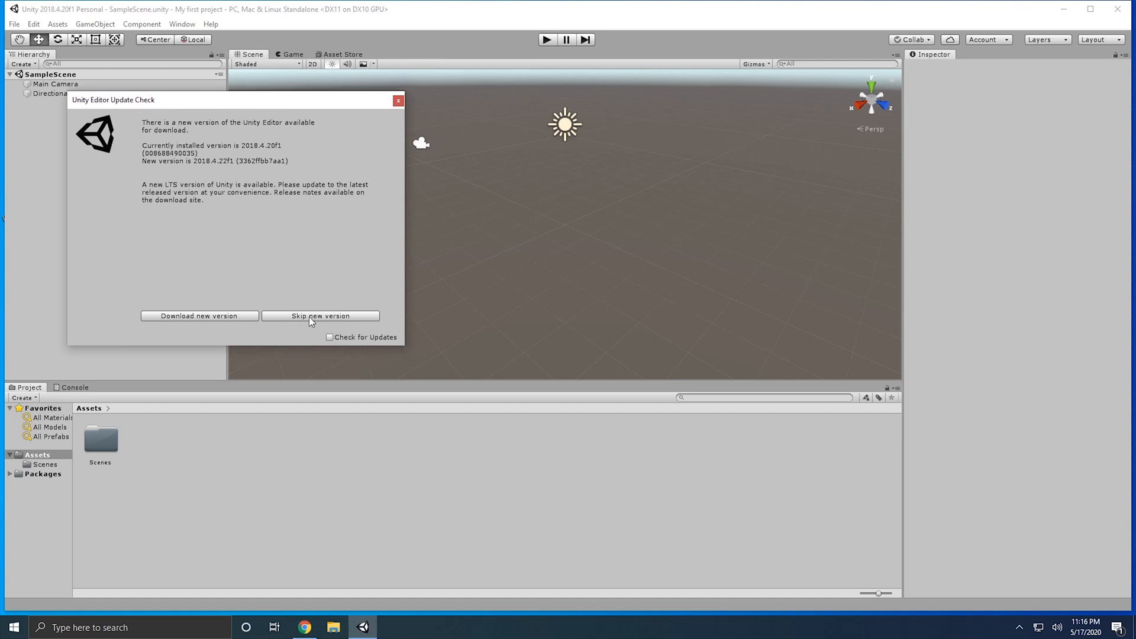
click(313, 318)
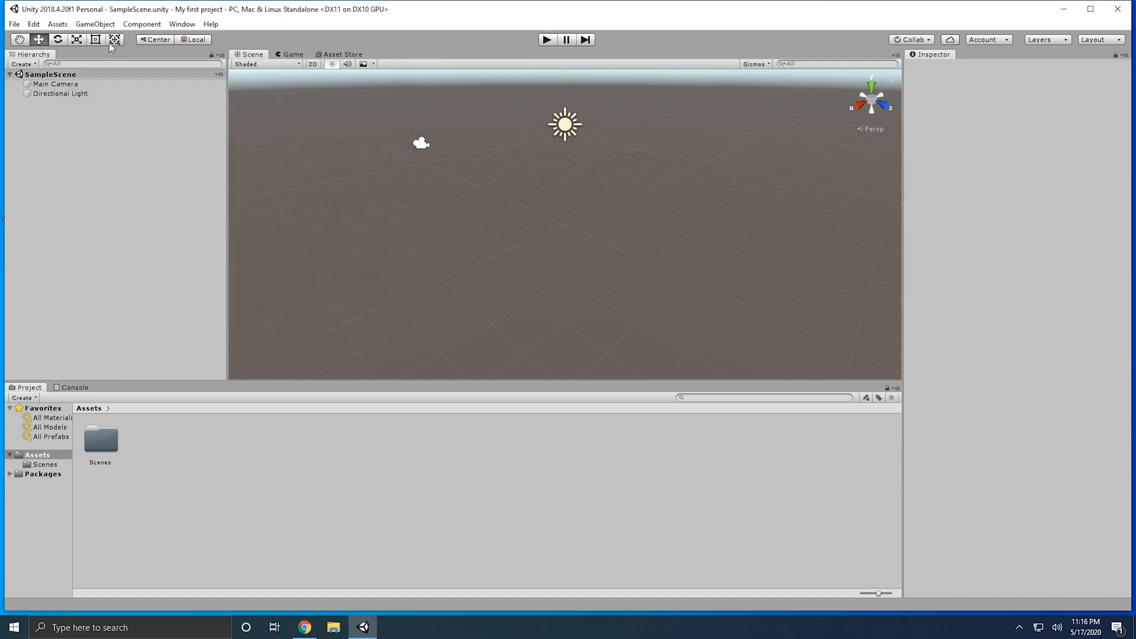
Open the project settings, widen their window and show the Editor category
click(13, 24)
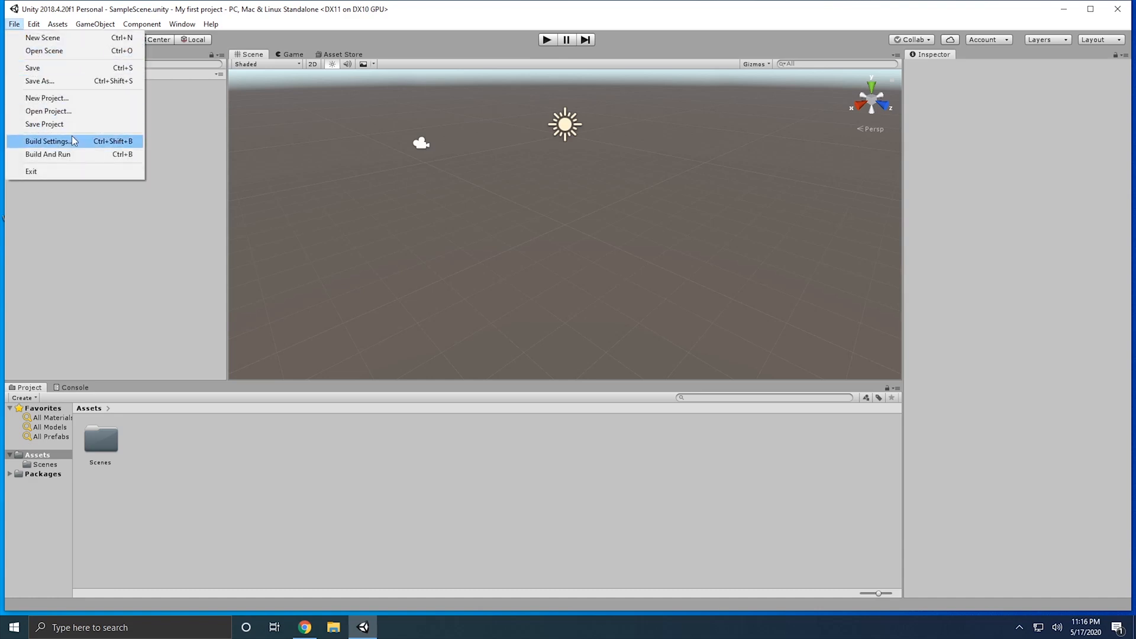
mouse_move(33, 24)
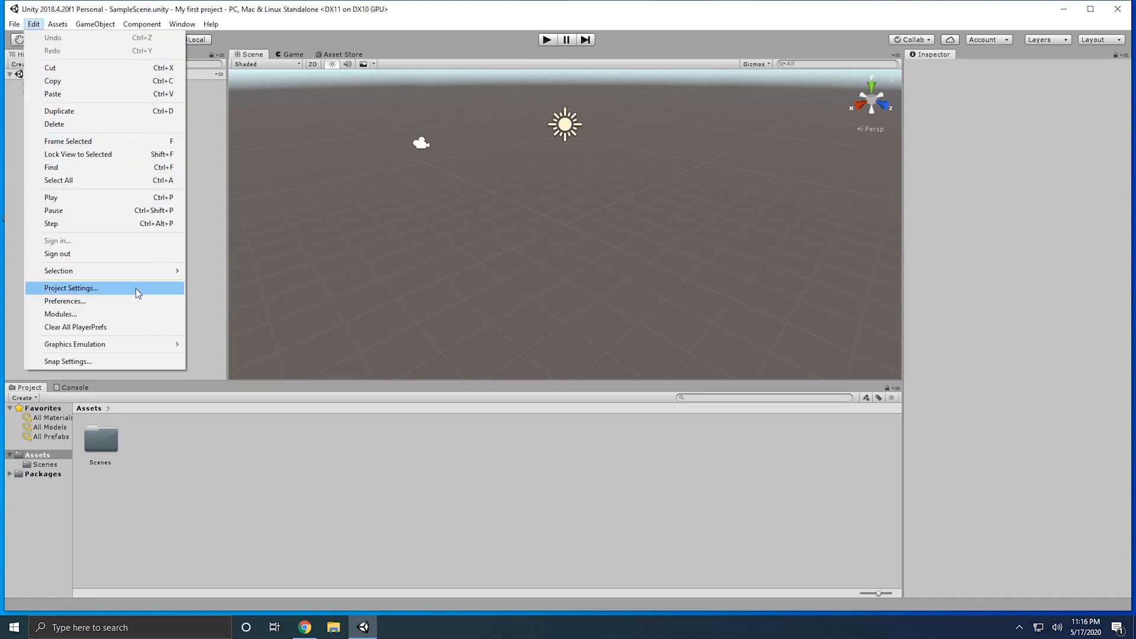
click(92, 289)
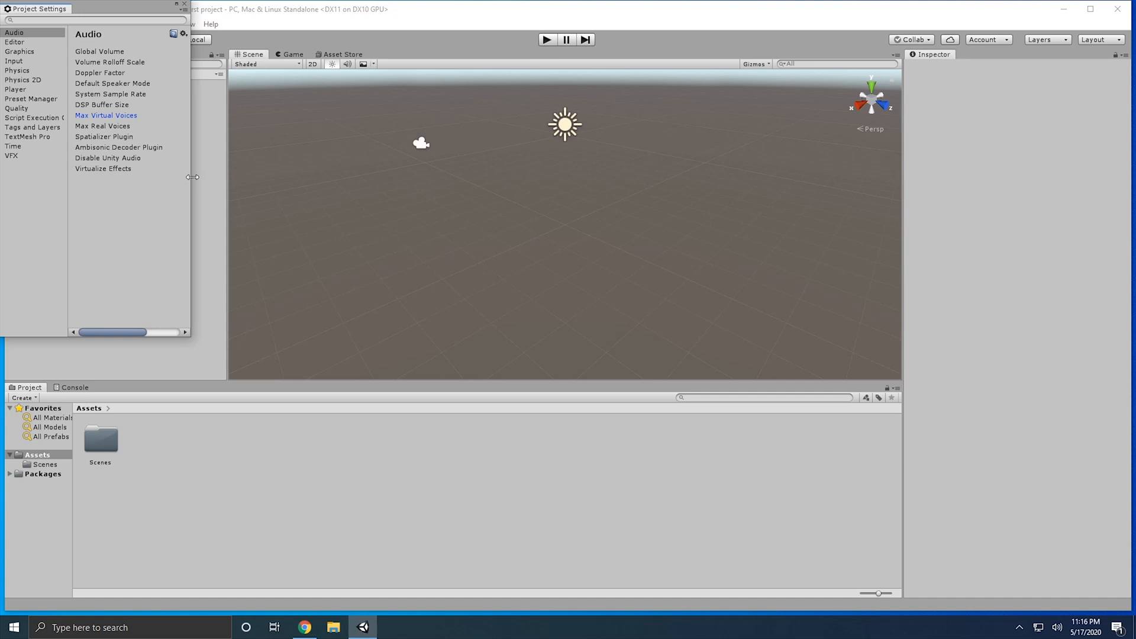
drag(192, 177, 545, 157)
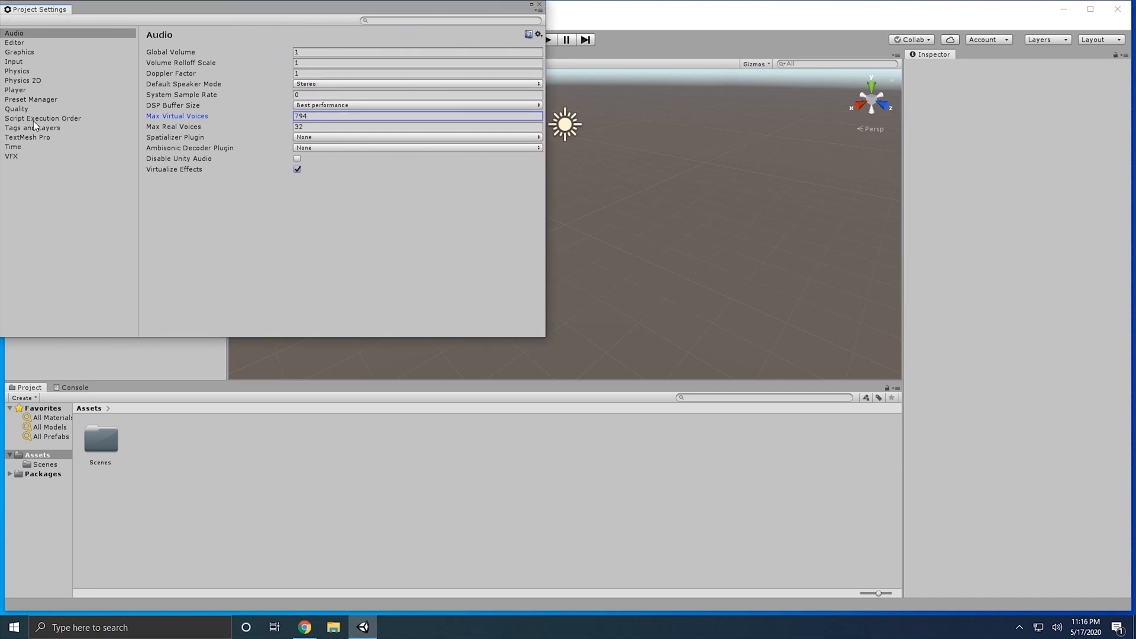
click(18, 43)
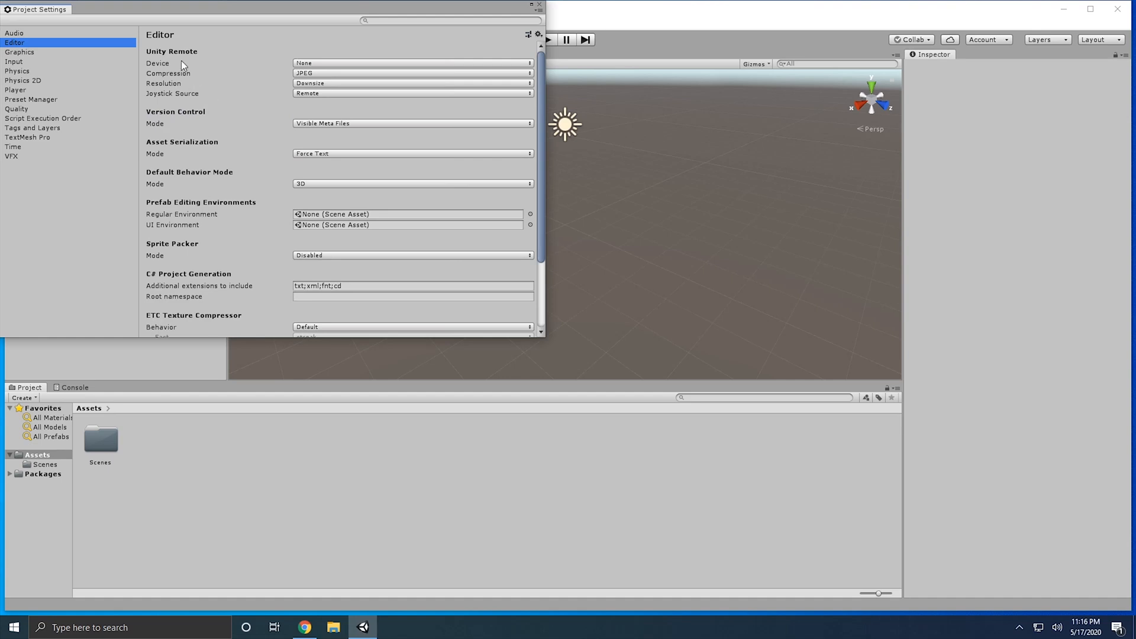
Examine the Editor settings, including the version control and asset serialization modes, and close the project settings
scroll(179, 279, down, 3)
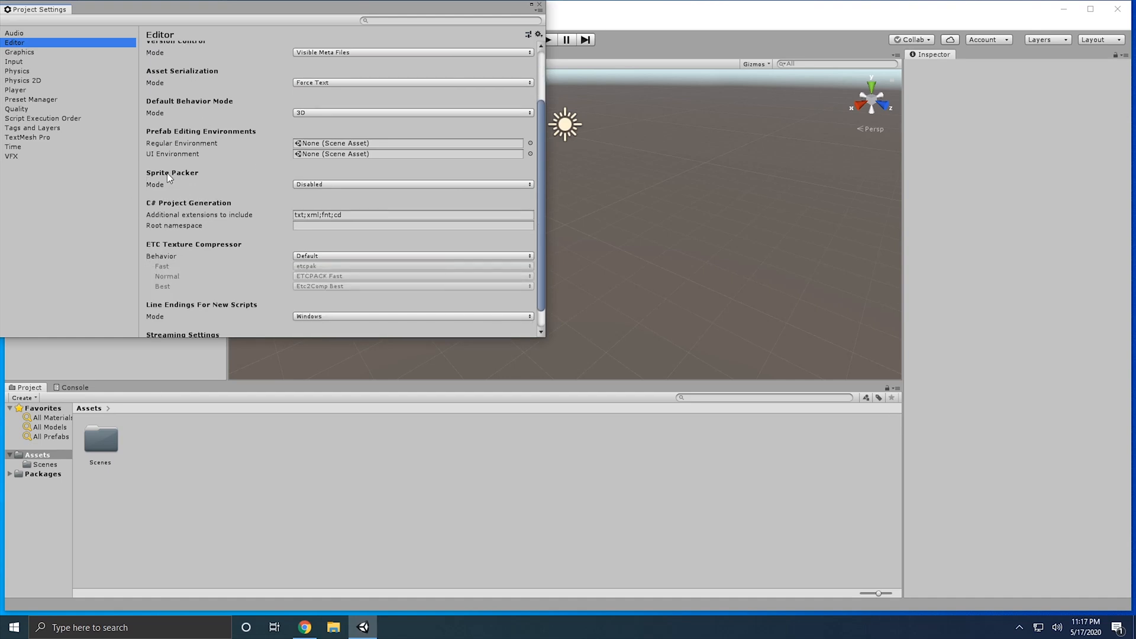
scroll(174, 130, up, 3)
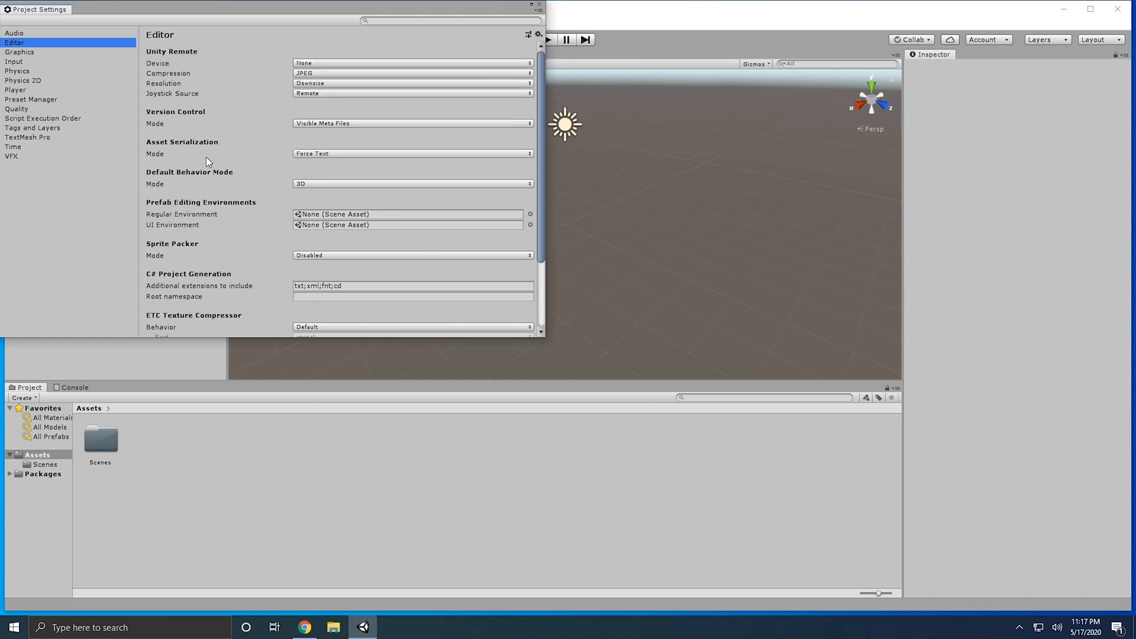
scroll(188, 118, down, 4)
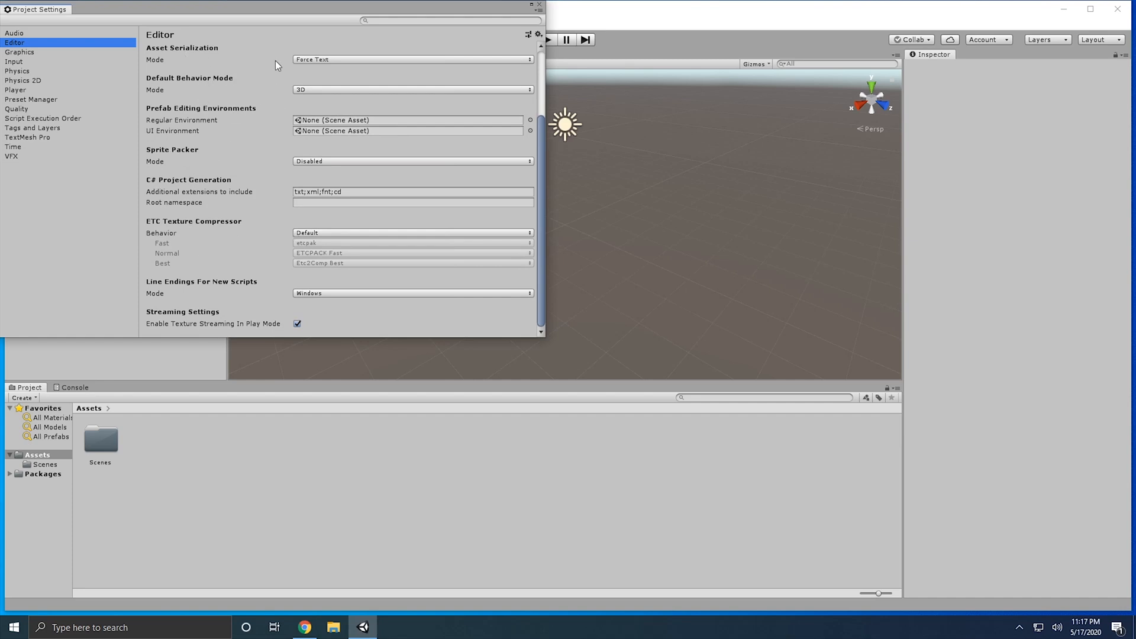
click(303, 59)
click(205, 61)
scroll(204, 60, up, 3)
click(332, 100)
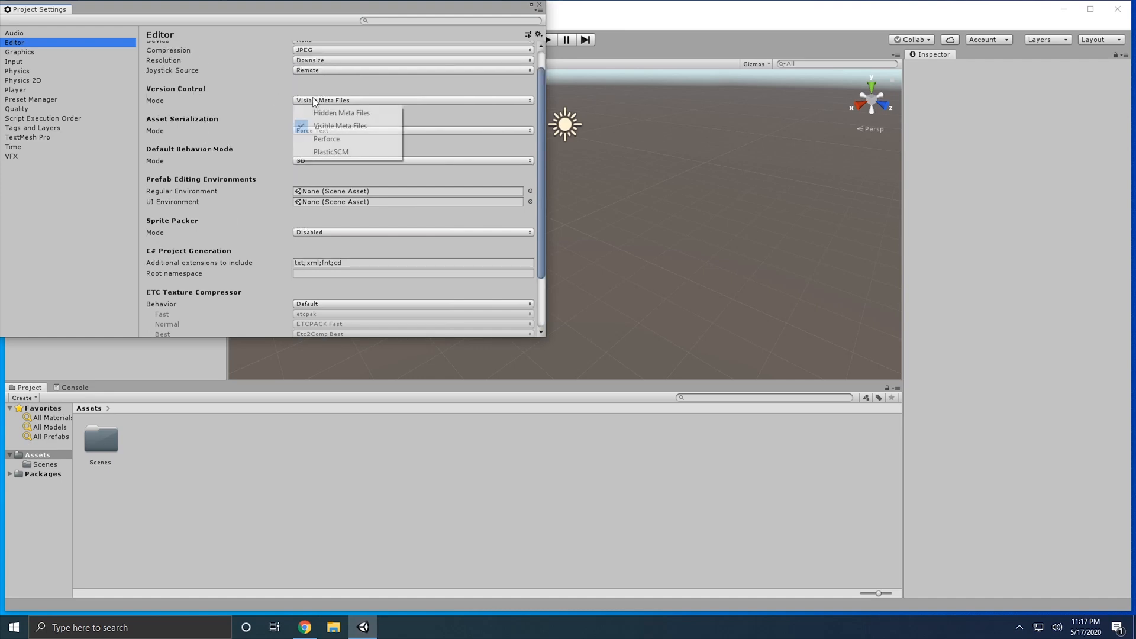
click(215, 95)
scroll(215, 95, up, 1)
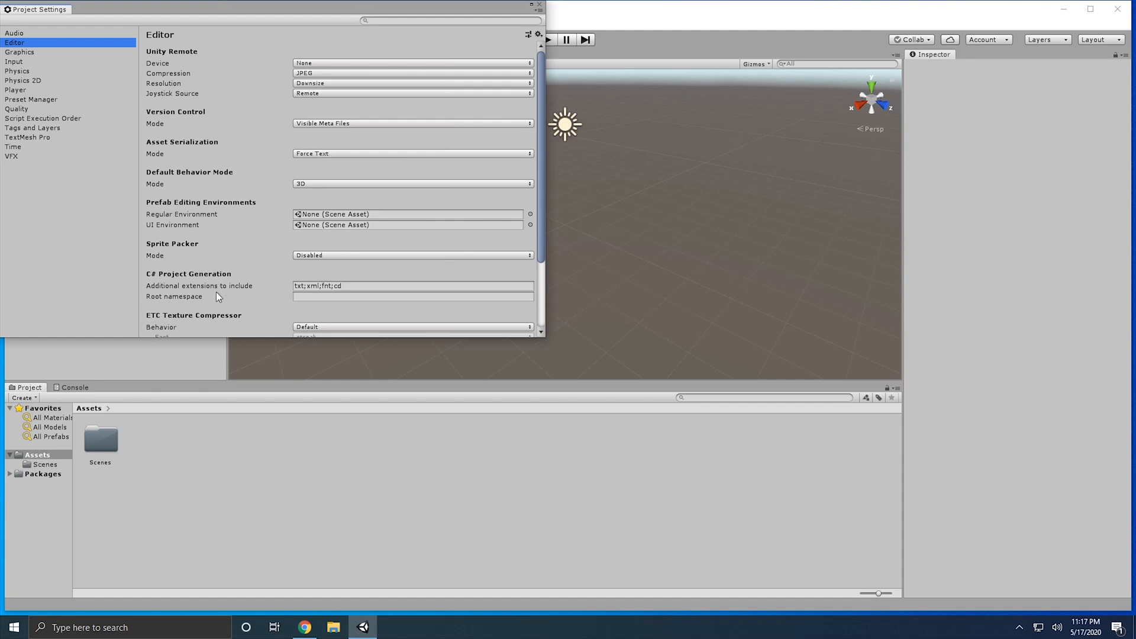
scroll(215, 292, down, 2)
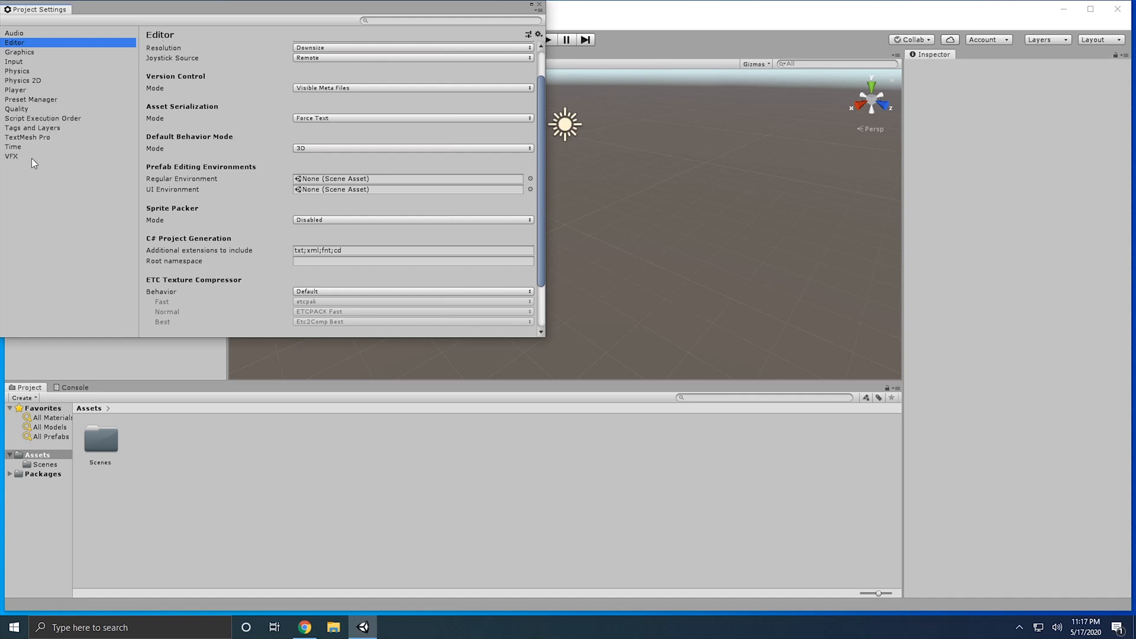
drag(79, 10, 126, 76)
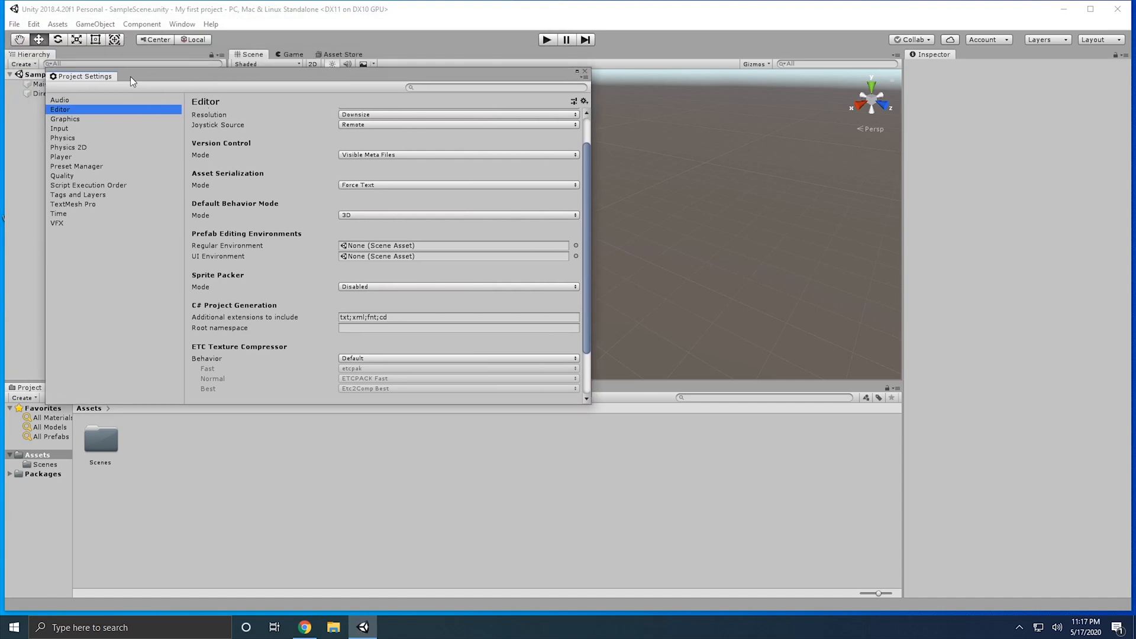
click(586, 72)
Check the external script editor in the External Tools preferences and close the preferences
click(33, 25)
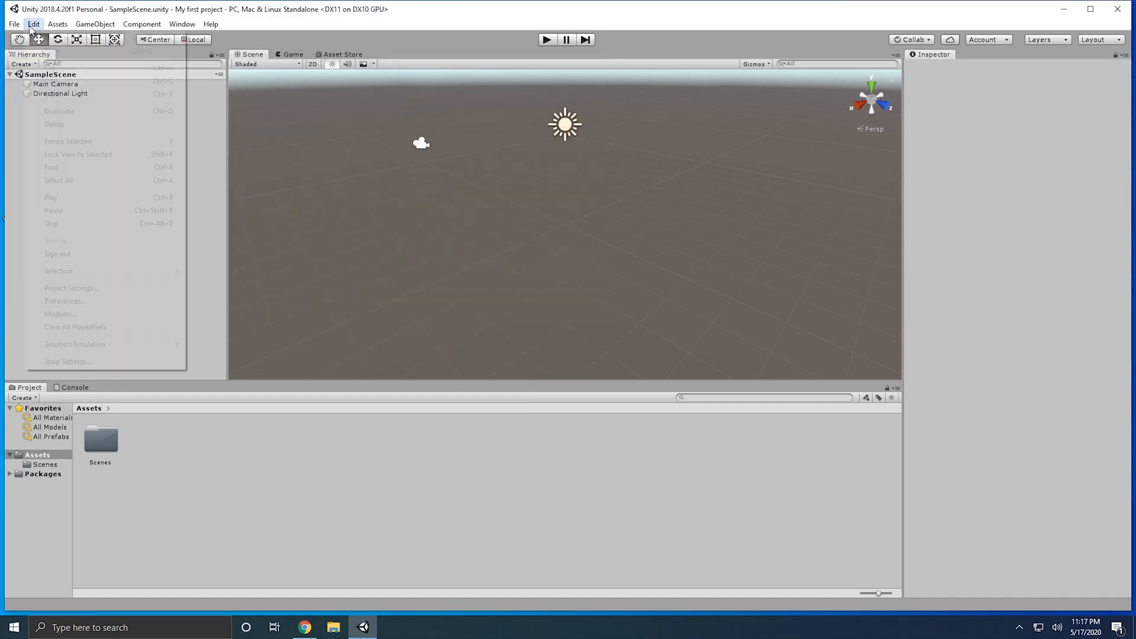
click(114, 300)
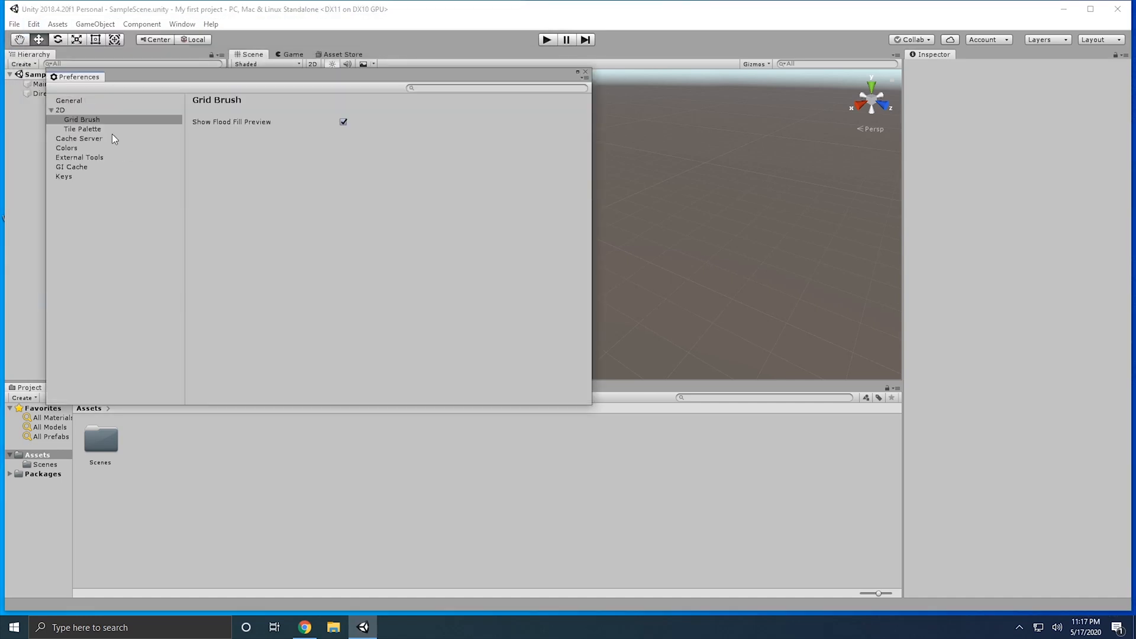
click(77, 157)
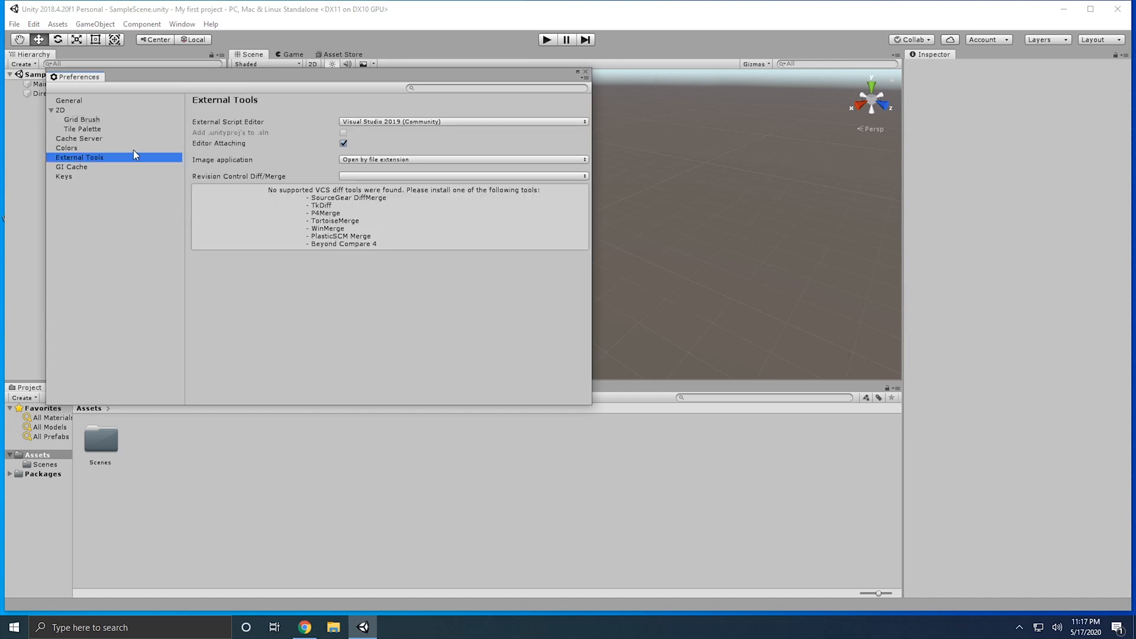
drag(186, 74, 194, 61)
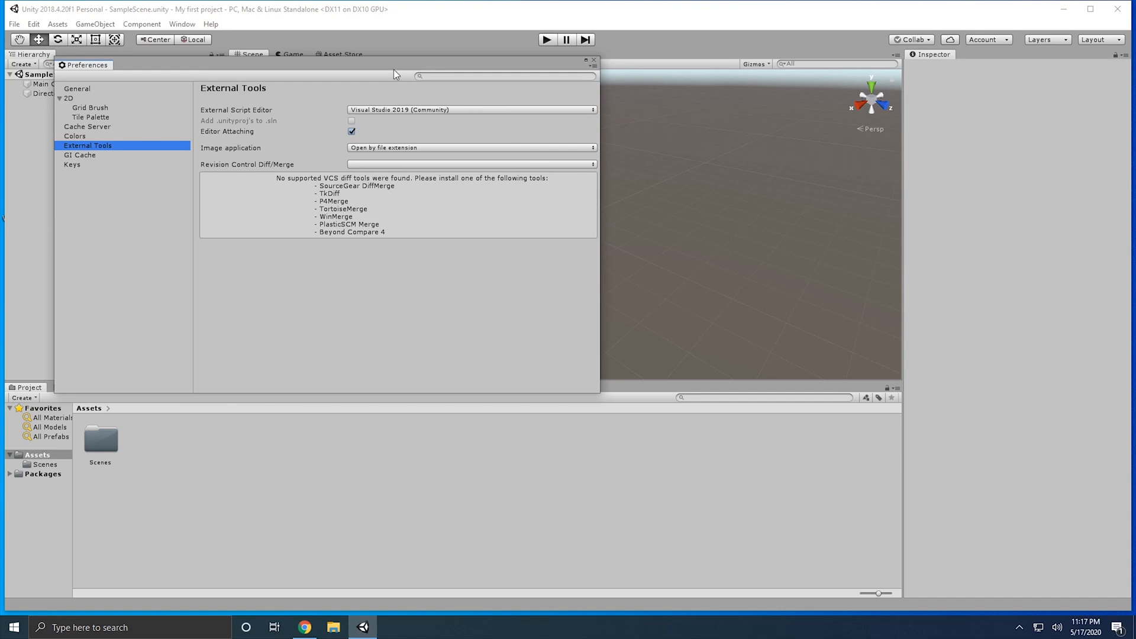
drag(393, 70, 388, 81)
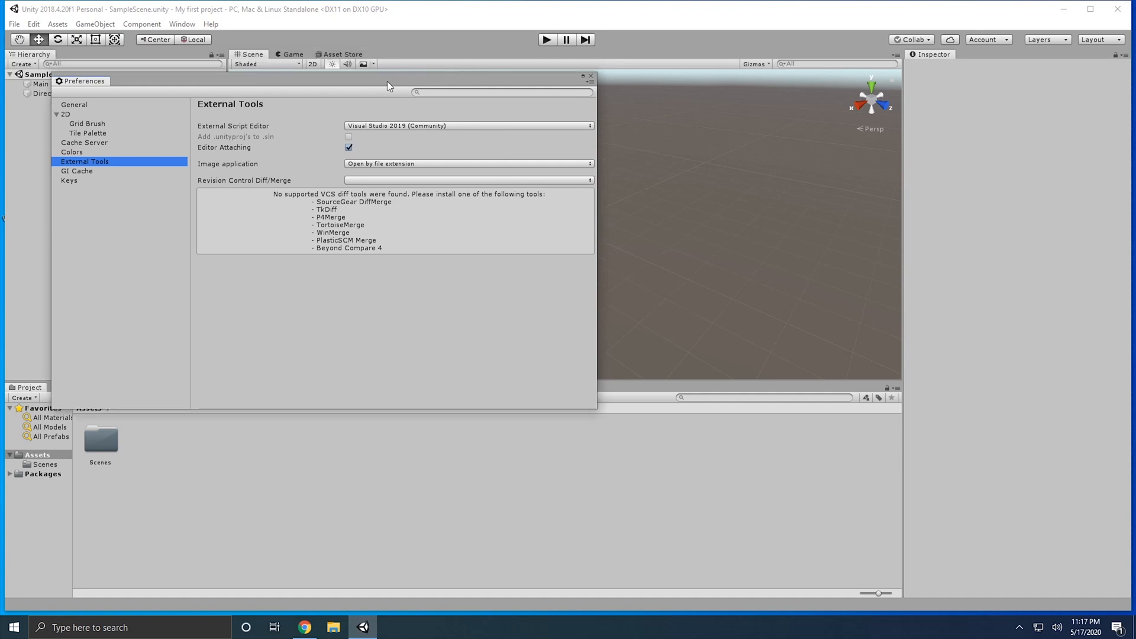
click(591, 75)
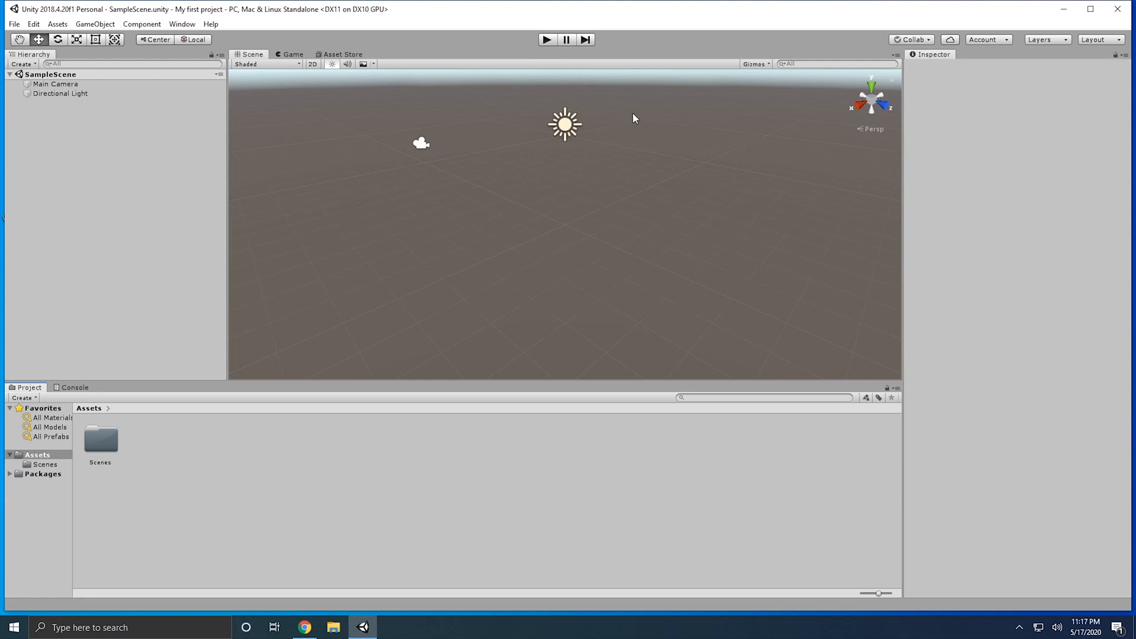
Snap the Unity window to half of the screen so the package files on the desktop are accessible
drag(825, 10, 2, 195)
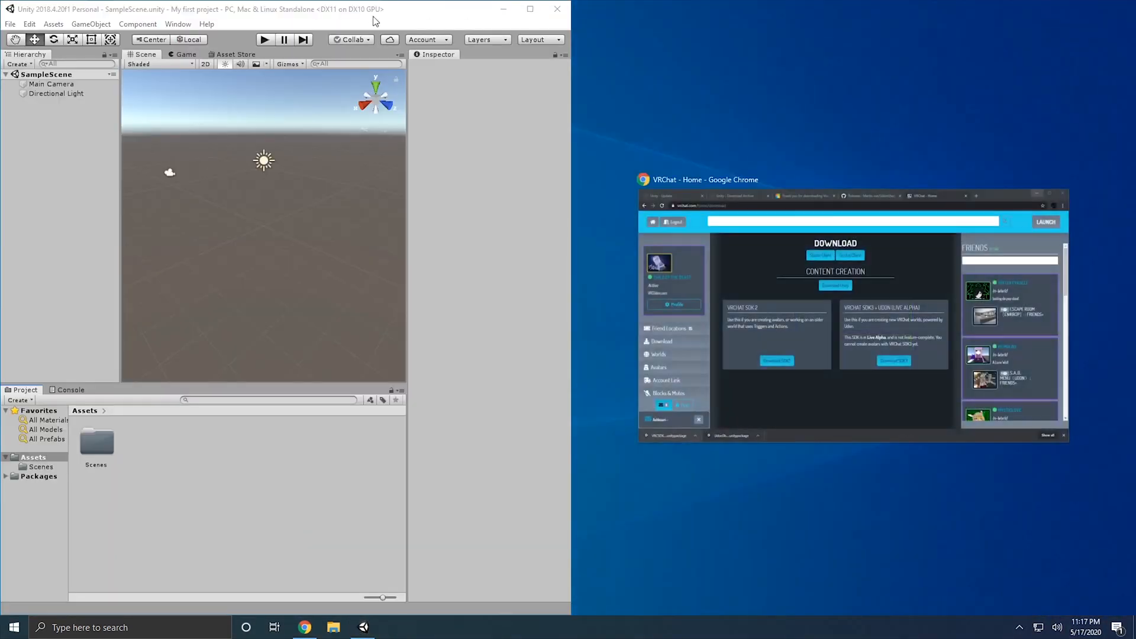
click(541, 108)
click(1062, 234)
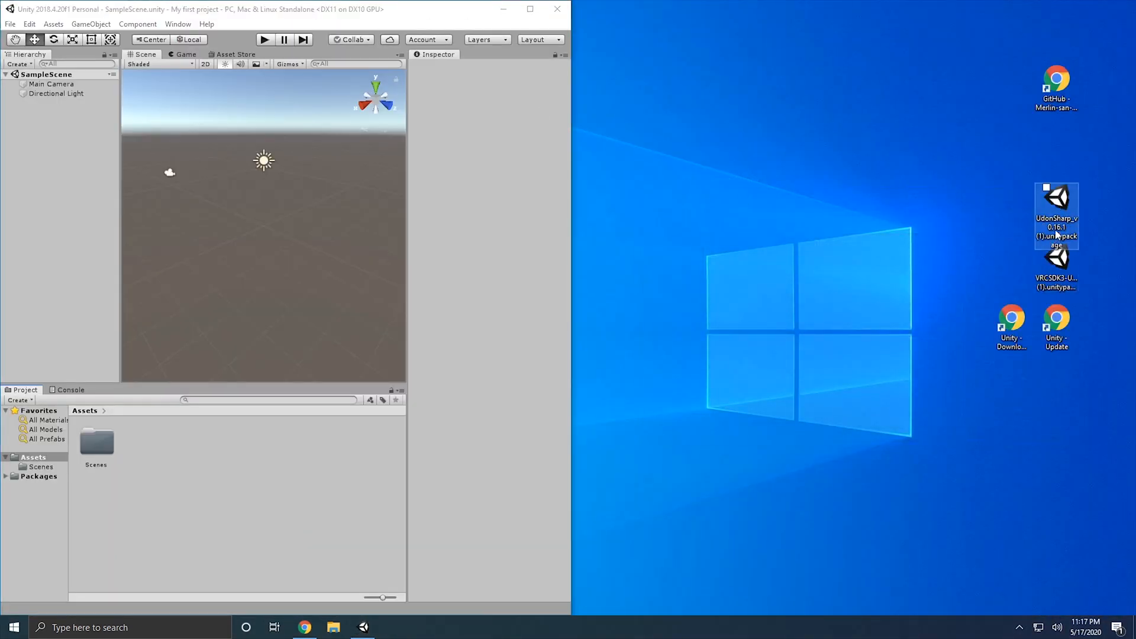
Import all files of the VRCSDK3-UDON-2020.05.12.10.33_Public package into the project's Assets and close the VRChat SDK welcome window
drag(1061, 263, 299, 501)
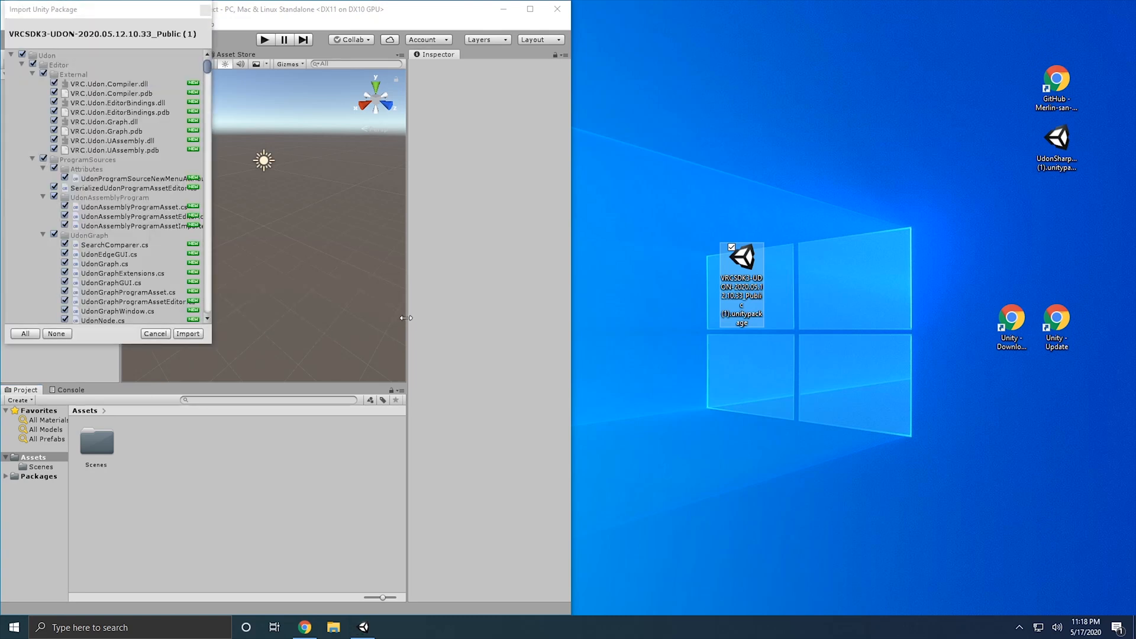
click(188, 334)
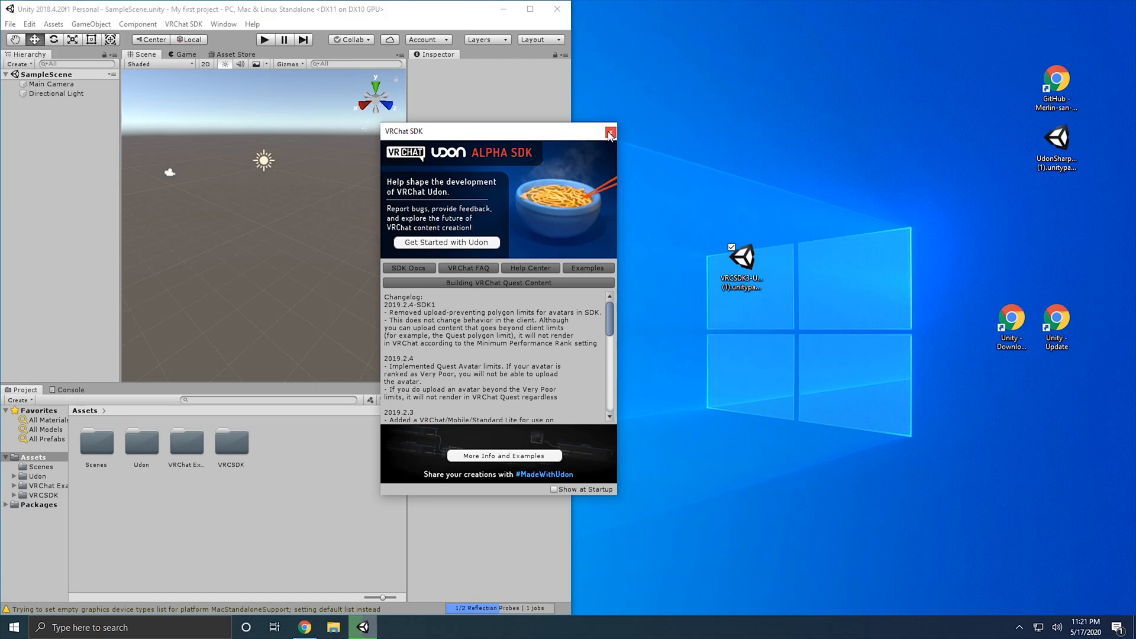
drag(610, 135, 626, 117)
click(625, 115)
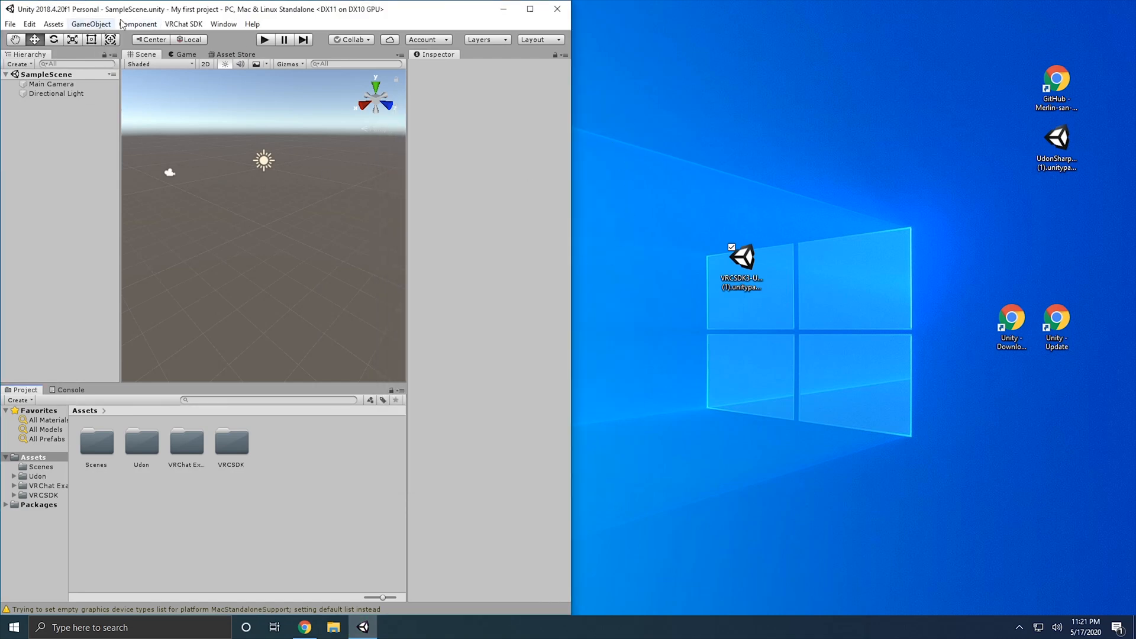
Import the UdonSharp v0.16.1 package from the desktop into the project's Assets
click(1057, 142)
drag(476, 497, 293, 504)
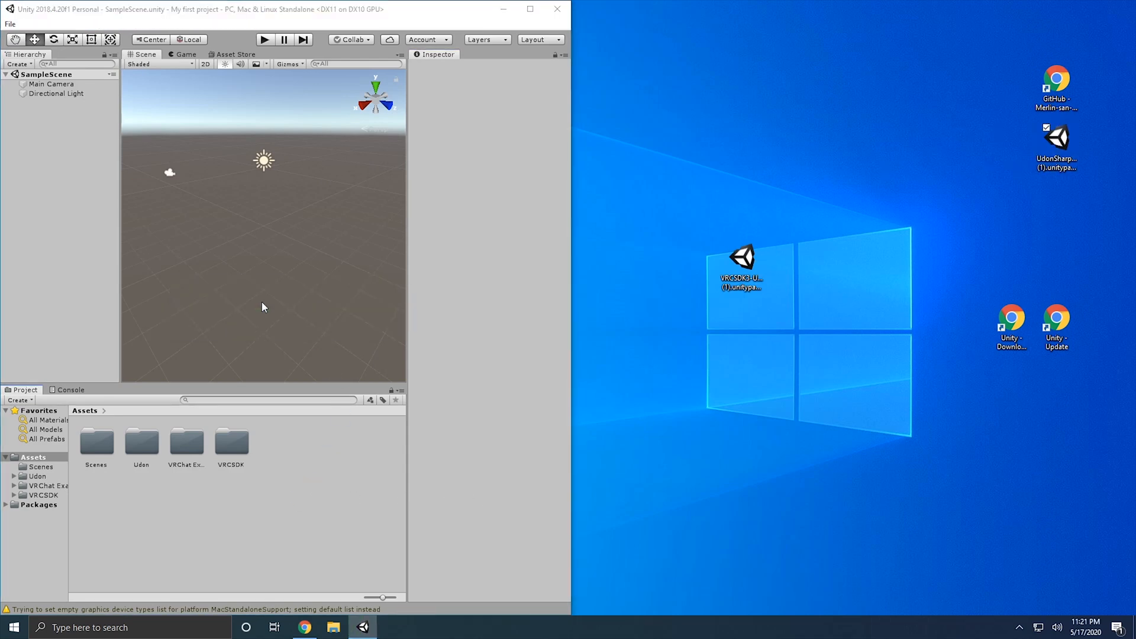
click(191, 333)
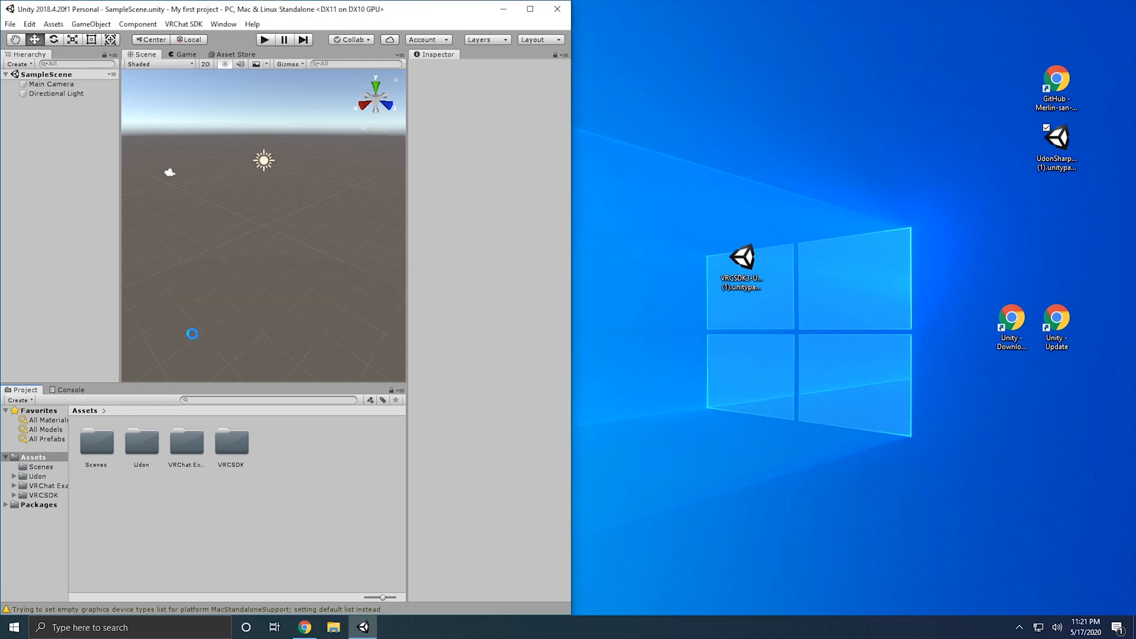
Maximize the Unity window, show the VRChat SDK control panel and dock it beside the Hierarchy
click(530, 9)
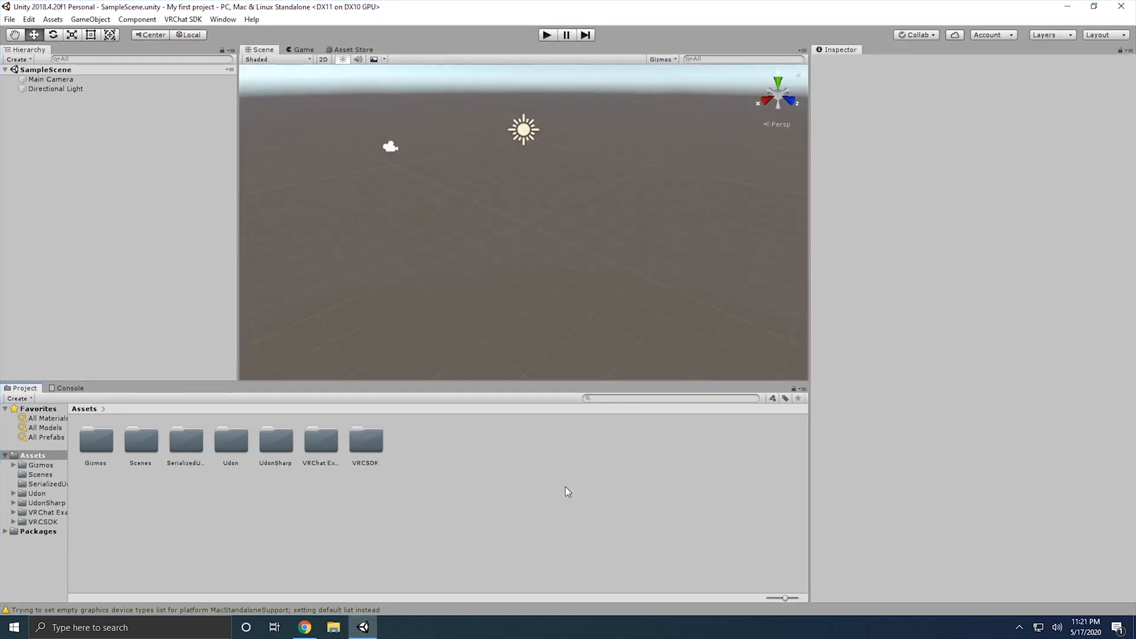
click(179, 21)
click(222, 19)
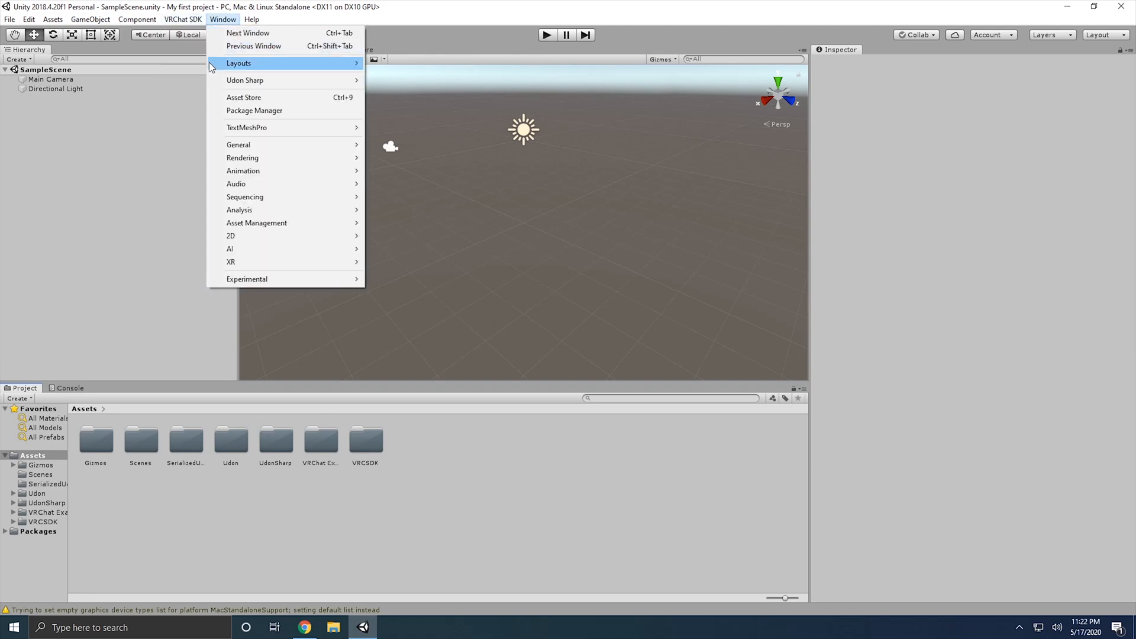
click(183, 19)
click(196, 49)
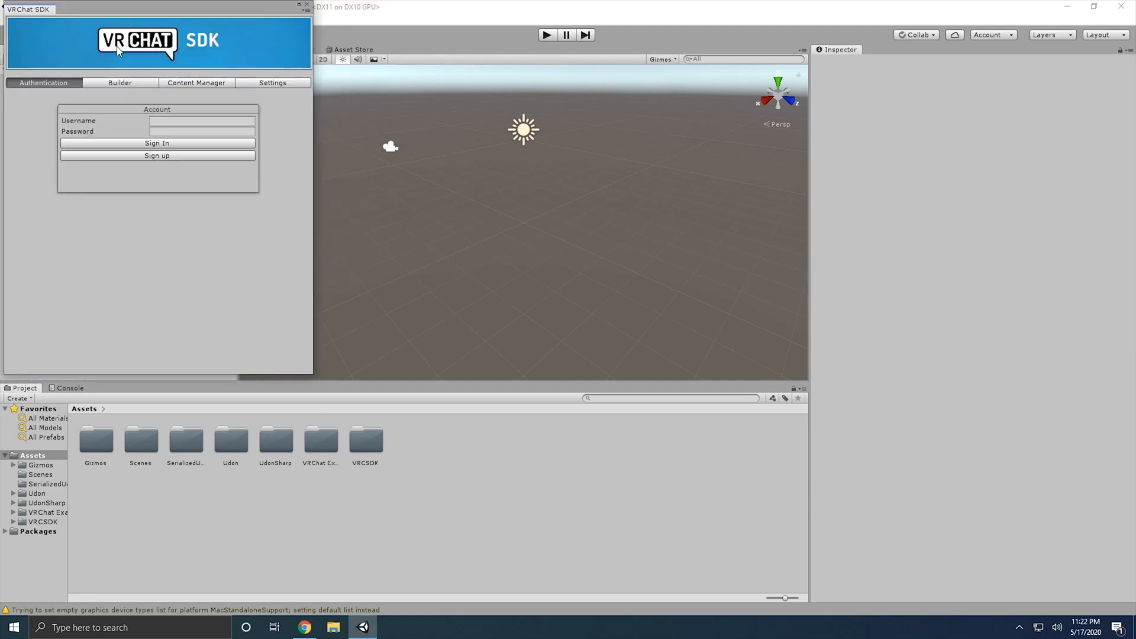
drag(121, 5, 263, 83)
drag(165, 85, 129, 51)
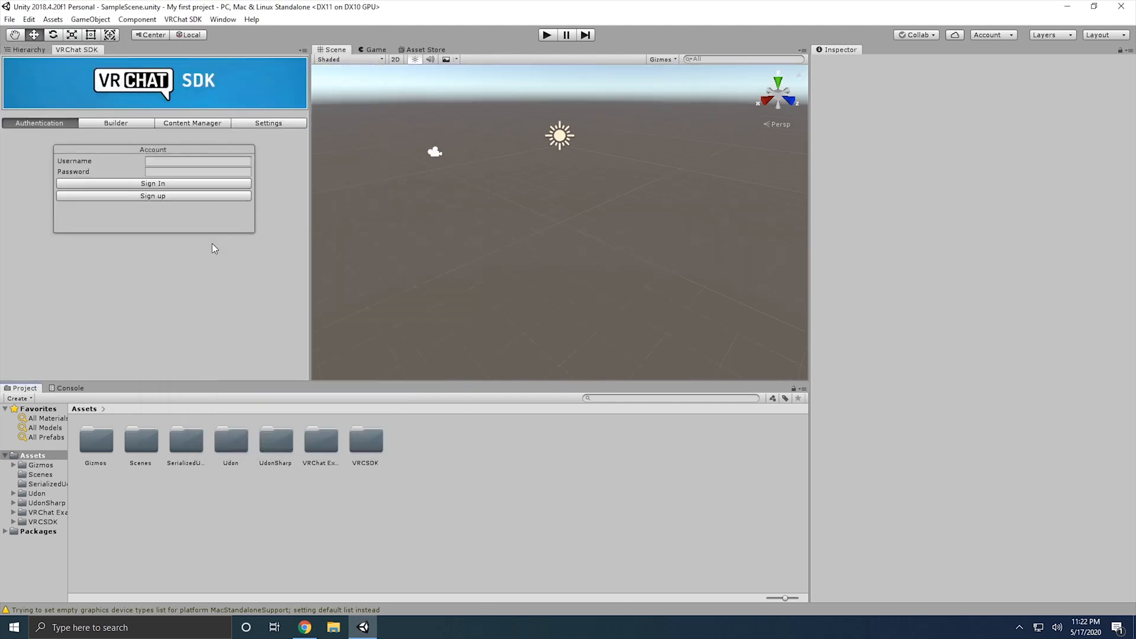
Sign in to the VRChat SDK by entering the account username and password
click(169, 162)
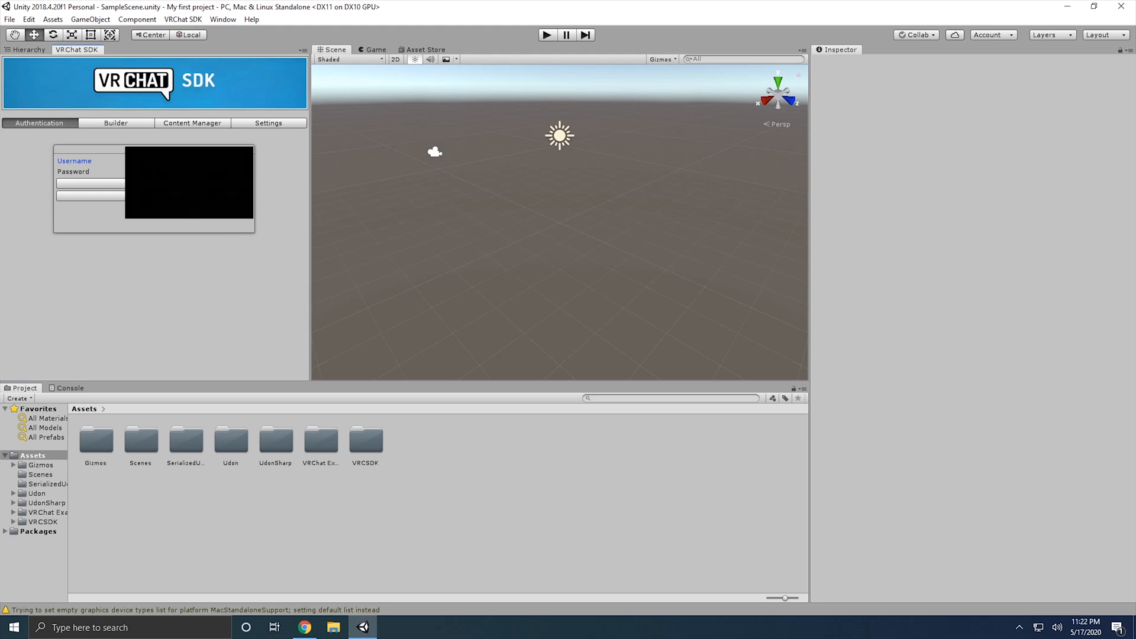
key(Tab)
key(shift+Tab)
key(Tab)
key(Return)
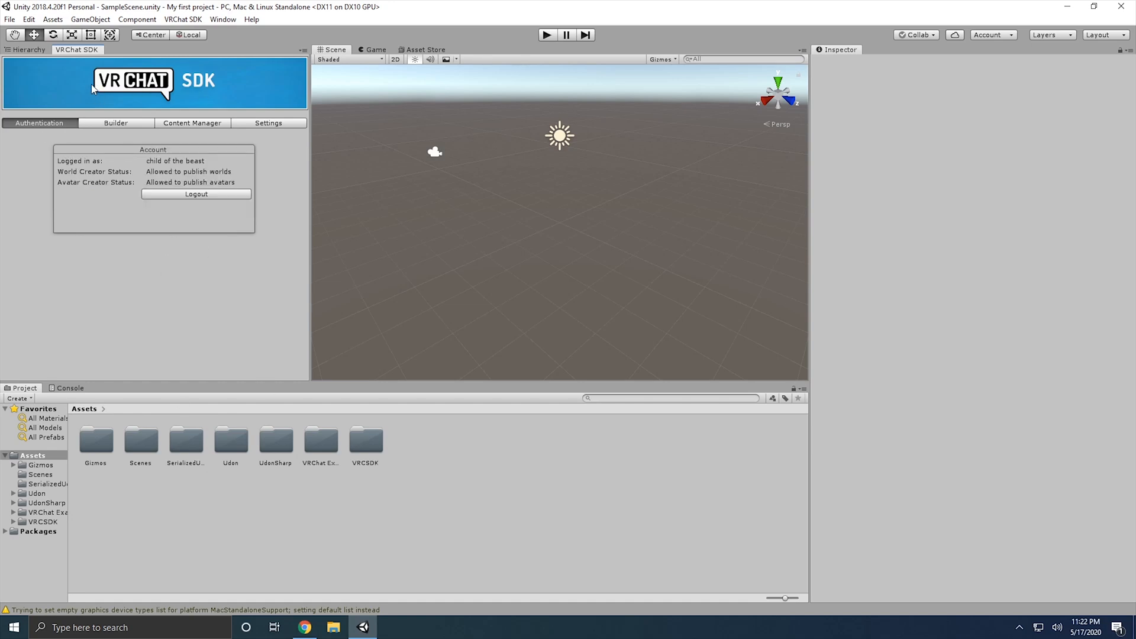
Bring the Hierarchy back to the front and minimize the Unity window to reveal the desktop
click(24, 49)
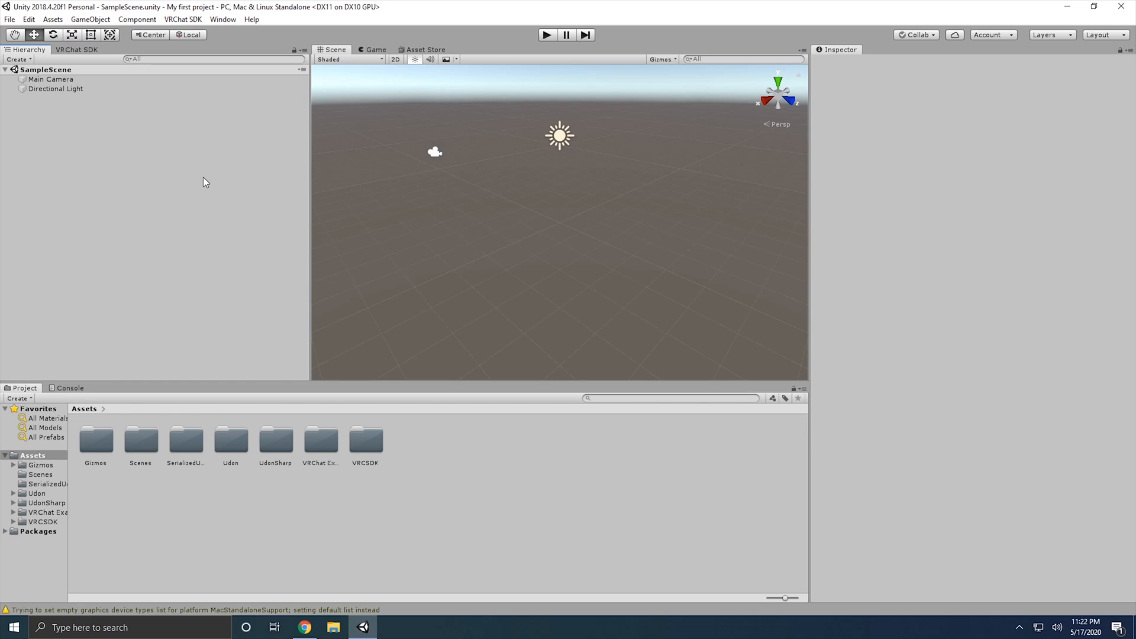
click(515, 467)
click(219, 310)
click(1068, 9)
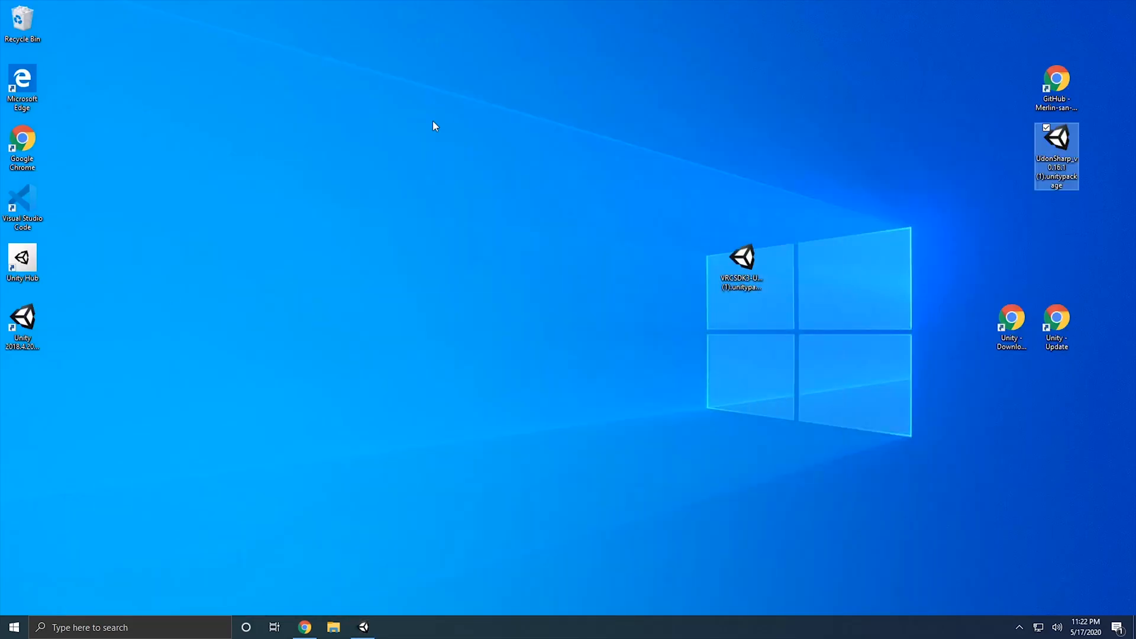